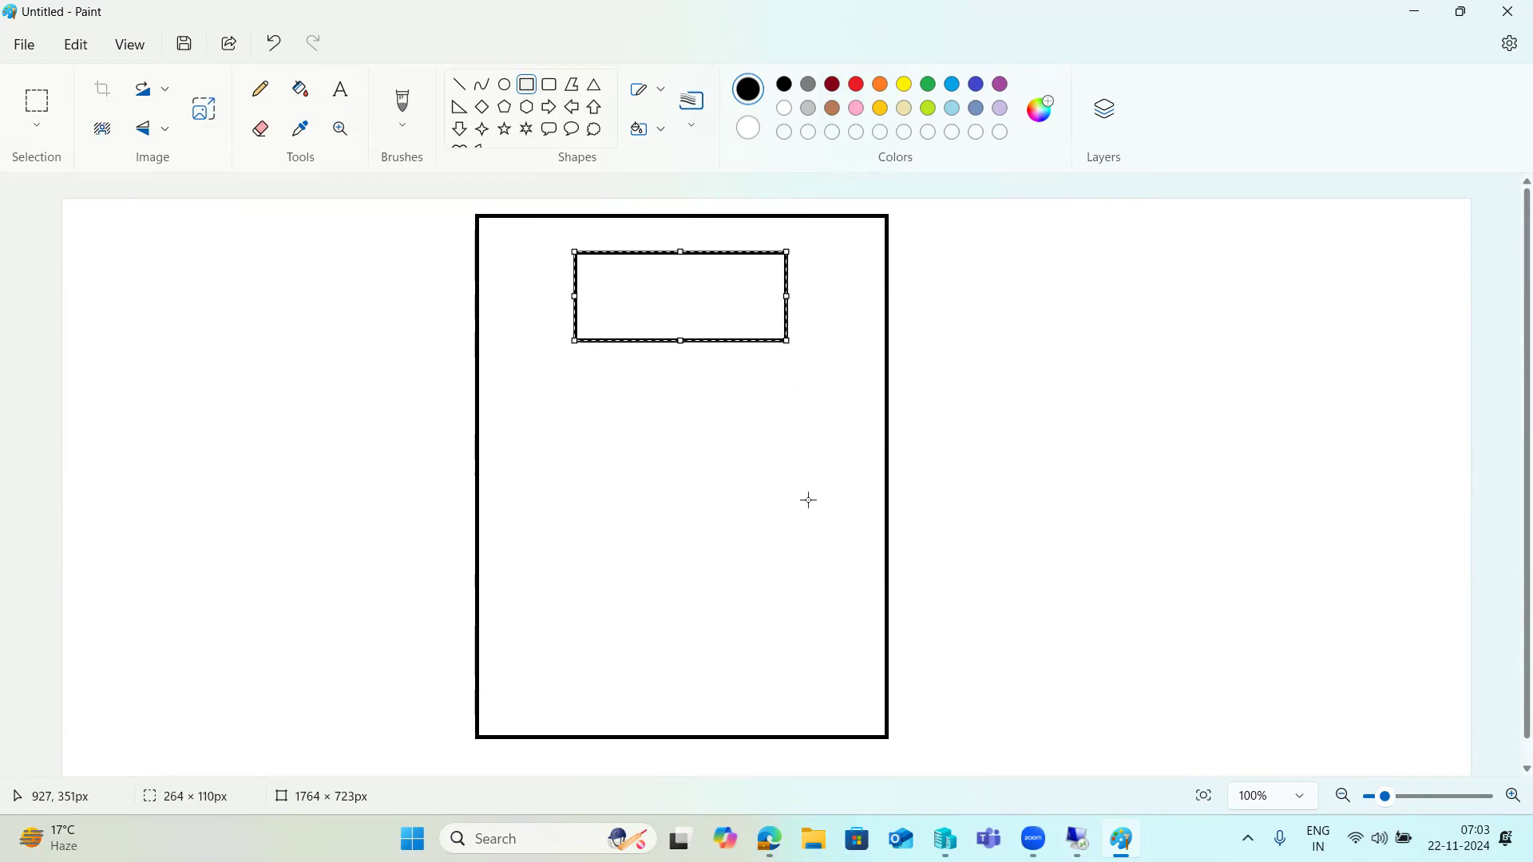
# - Draw a second rectangle lower on the page and label the upper box SRC
pyautogui.moveTo(581, 553); pyautogui.dragTo(819, 650)
pyautogui.click(341, 88)
pyautogui.click(480, 225)
pyautogui.click(607, 289)
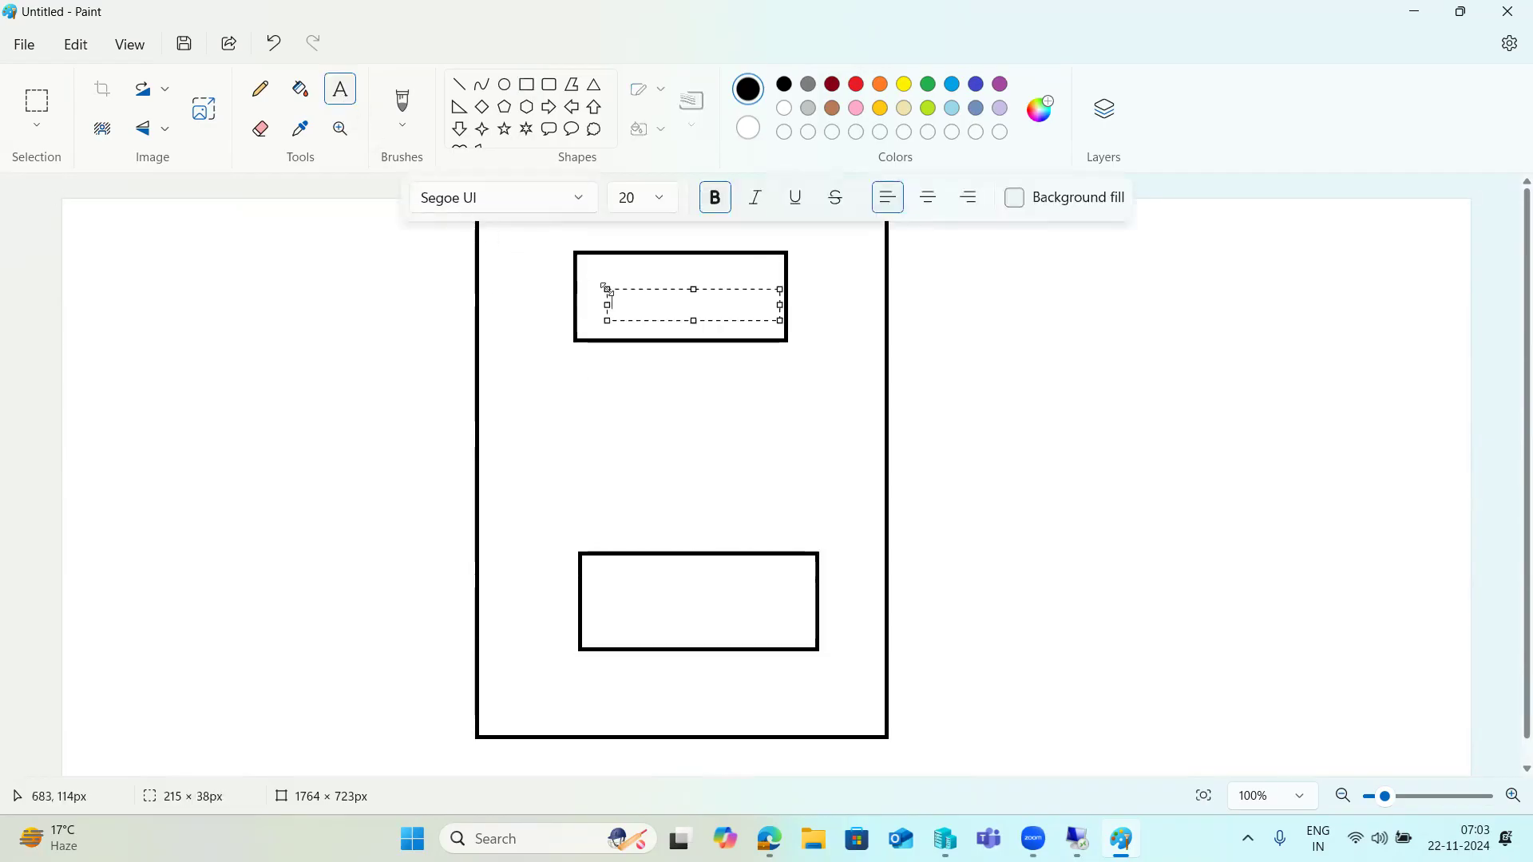
pyautogui.write('SRC')
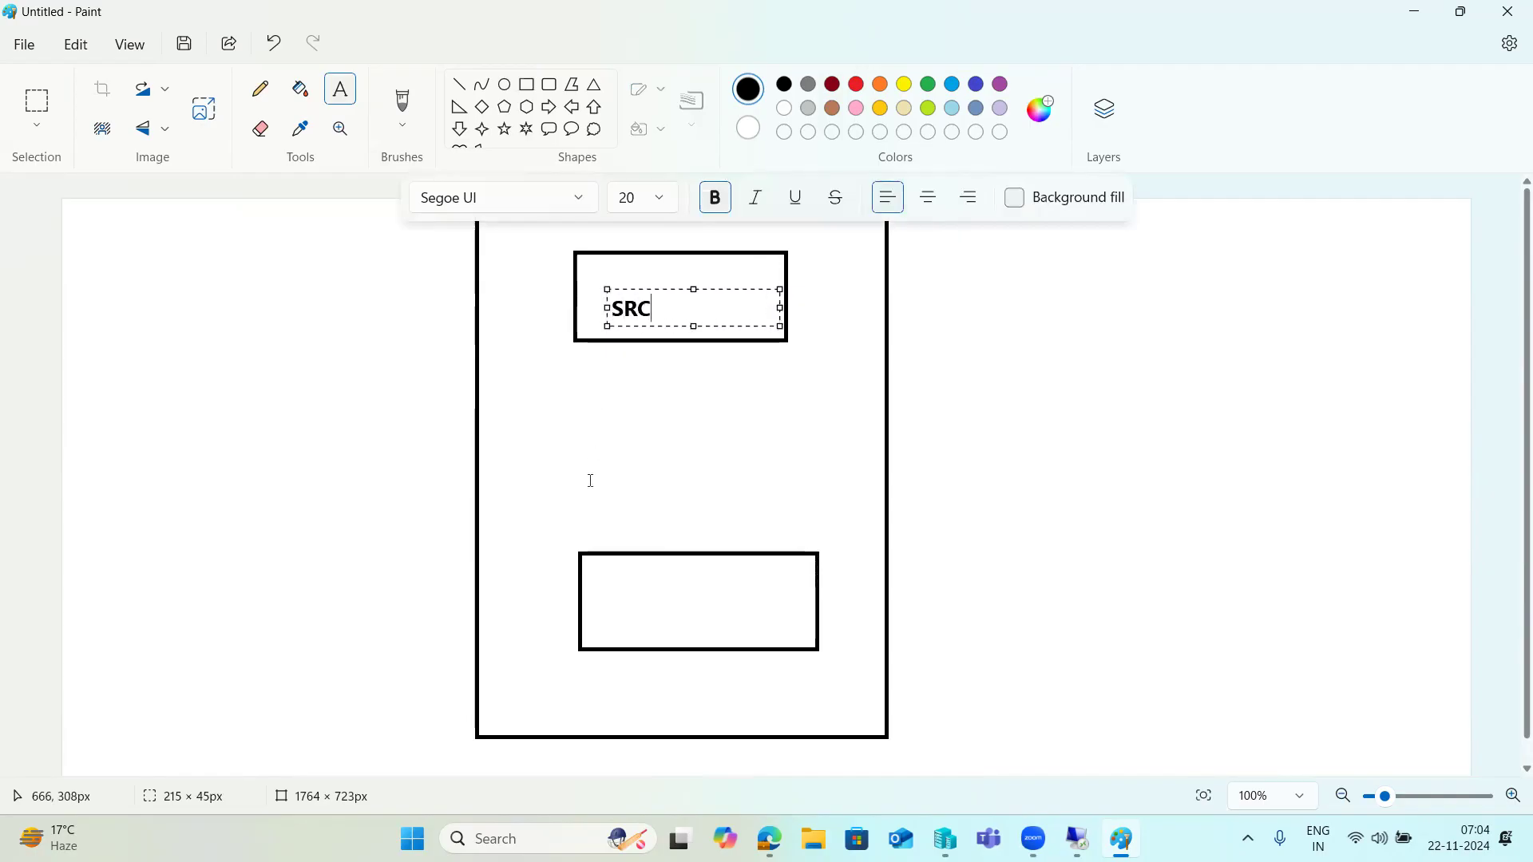
# - Label the lower rectangle TGT
pyautogui.click(626, 597)
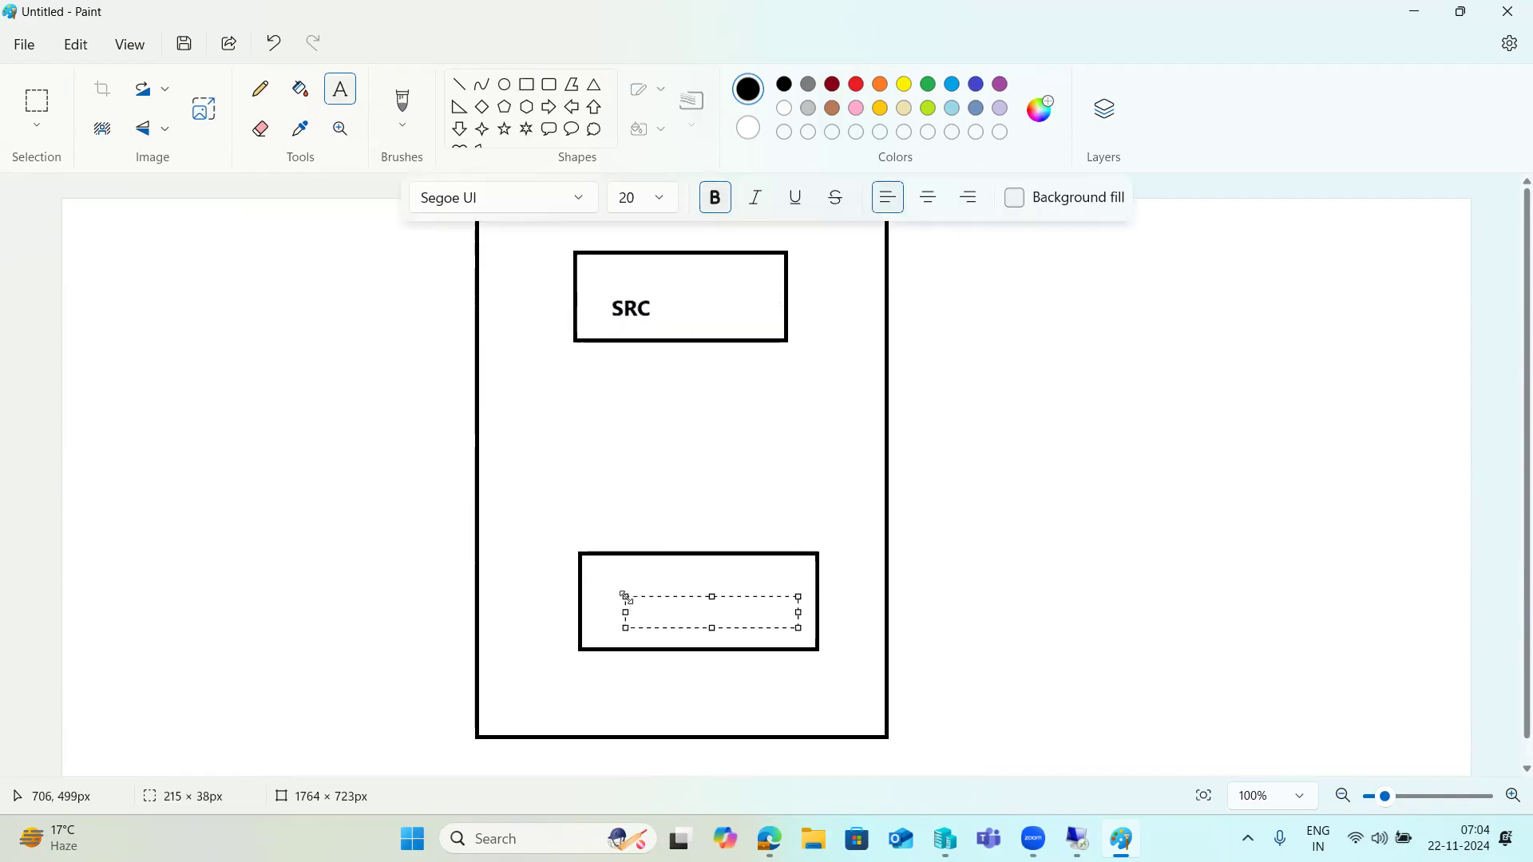
pyautogui.write('TGT')
pyautogui.click(417, 419)
pyautogui.click(461, 85)
# - Draw the arrow from SRC down to TGT and a short line in the SRC box
pyautogui.moveTo(677, 311)
pyautogui.mouseDown()
pyautogui.moveTo(708, 593)
pyautogui.moveTo(693, 574)
pyautogui.moveTo(707, 584)
pyautogui.mouseUp()
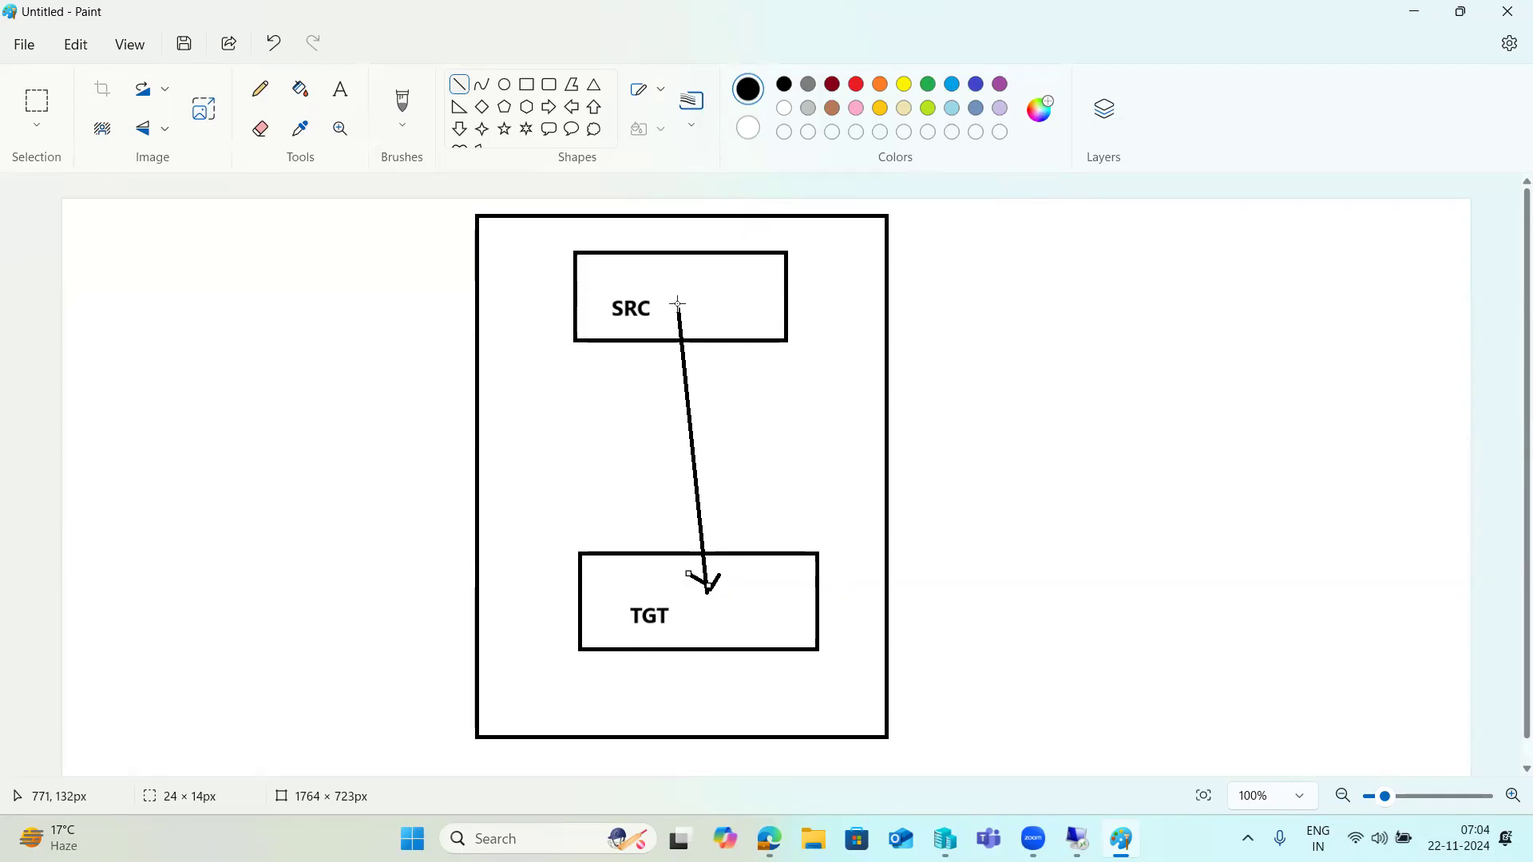
pyautogui.moveTo(679, 304)
pyautogui.mouseDown()
pyautogui.moveTo(681, 463)
pyautogui.moveTo(710, 627)
pyautogui.mouseUp()
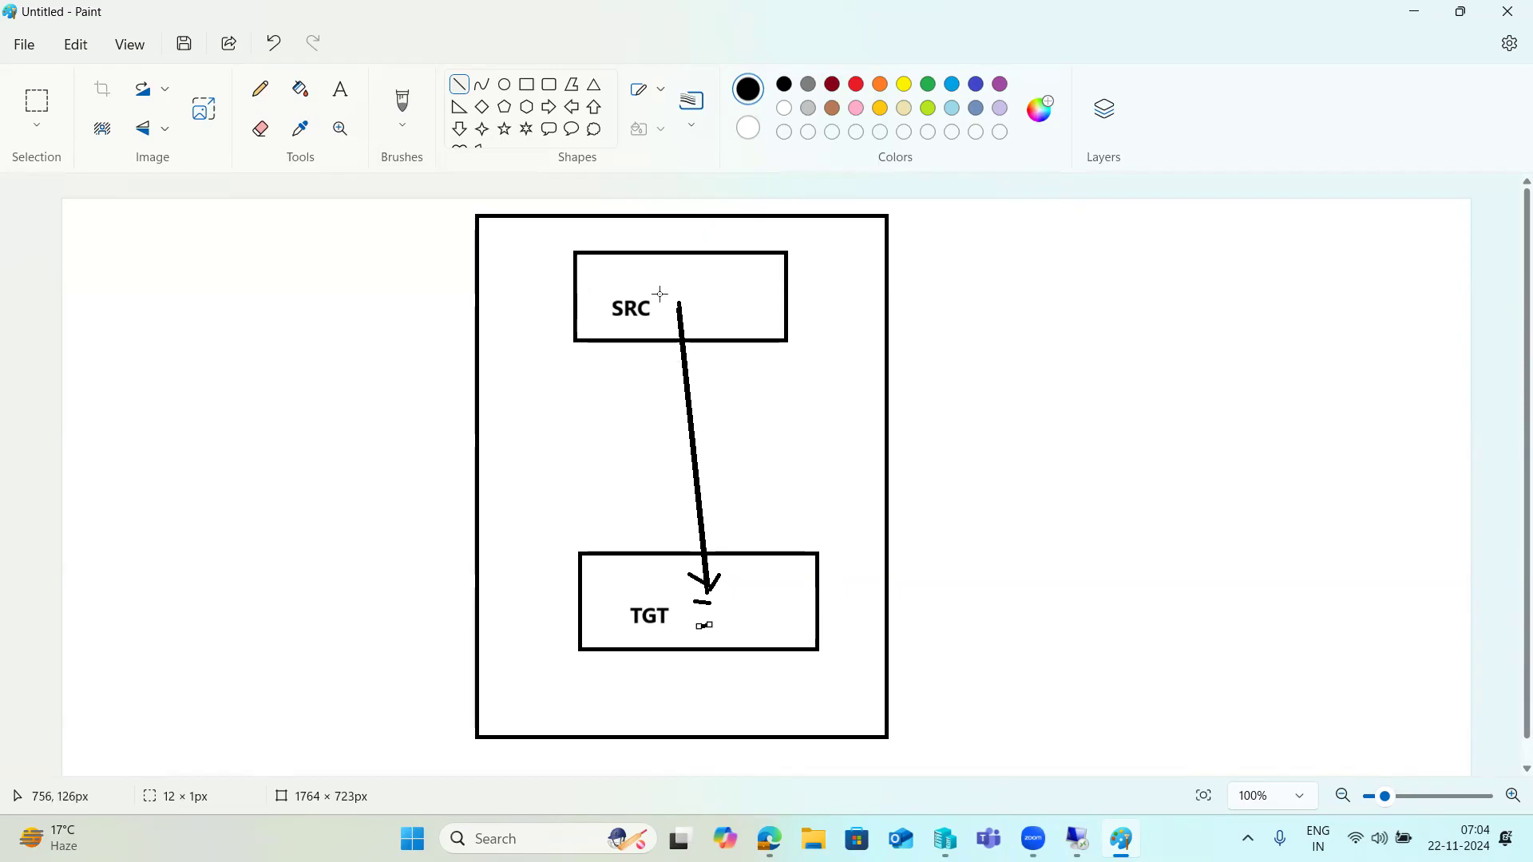
pyautogui.moveTo(647, 274); pyautogui.dragTo(710, 276)
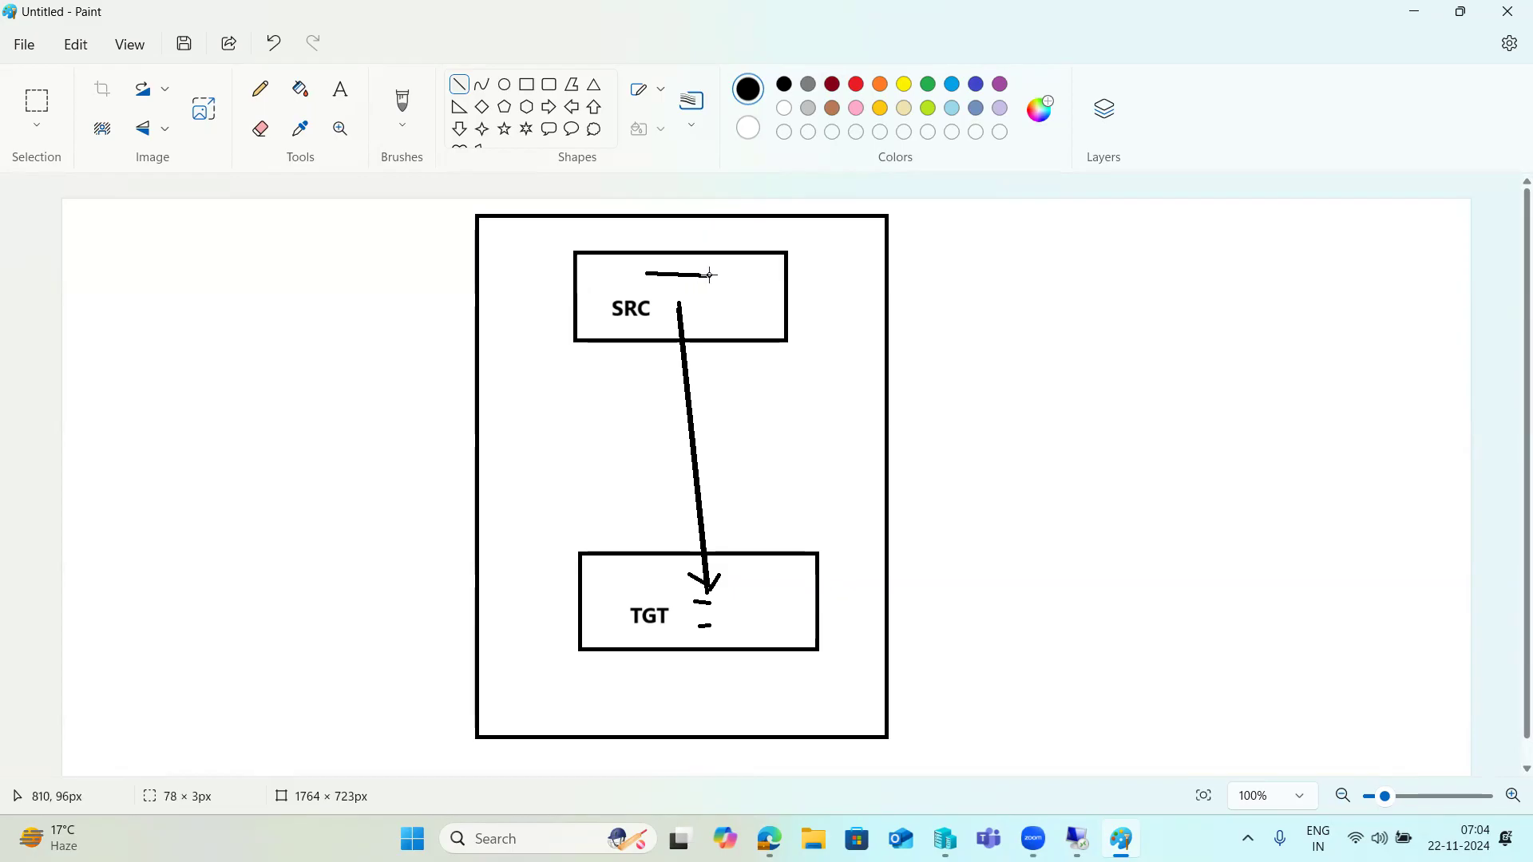
pyautogui.moveTo(710, 275); pyautogui.dragTo(710, 275)
# - Add short dash marks inside both boxes and to the right of TGT
pyautogui.moveTo(747, 597); pyautogui.dragTo(765, 598)
pyautogui.moveTo(713, 299); pyautogui.dragTo(724, 300)
pyautogui.click(656, 274)
pyautogui.moveTo(656, 274); pyautogui.dragTo(715, 278)
pyautogui.moveTo(846, 584); pyautogui.dragTo(857, 584)
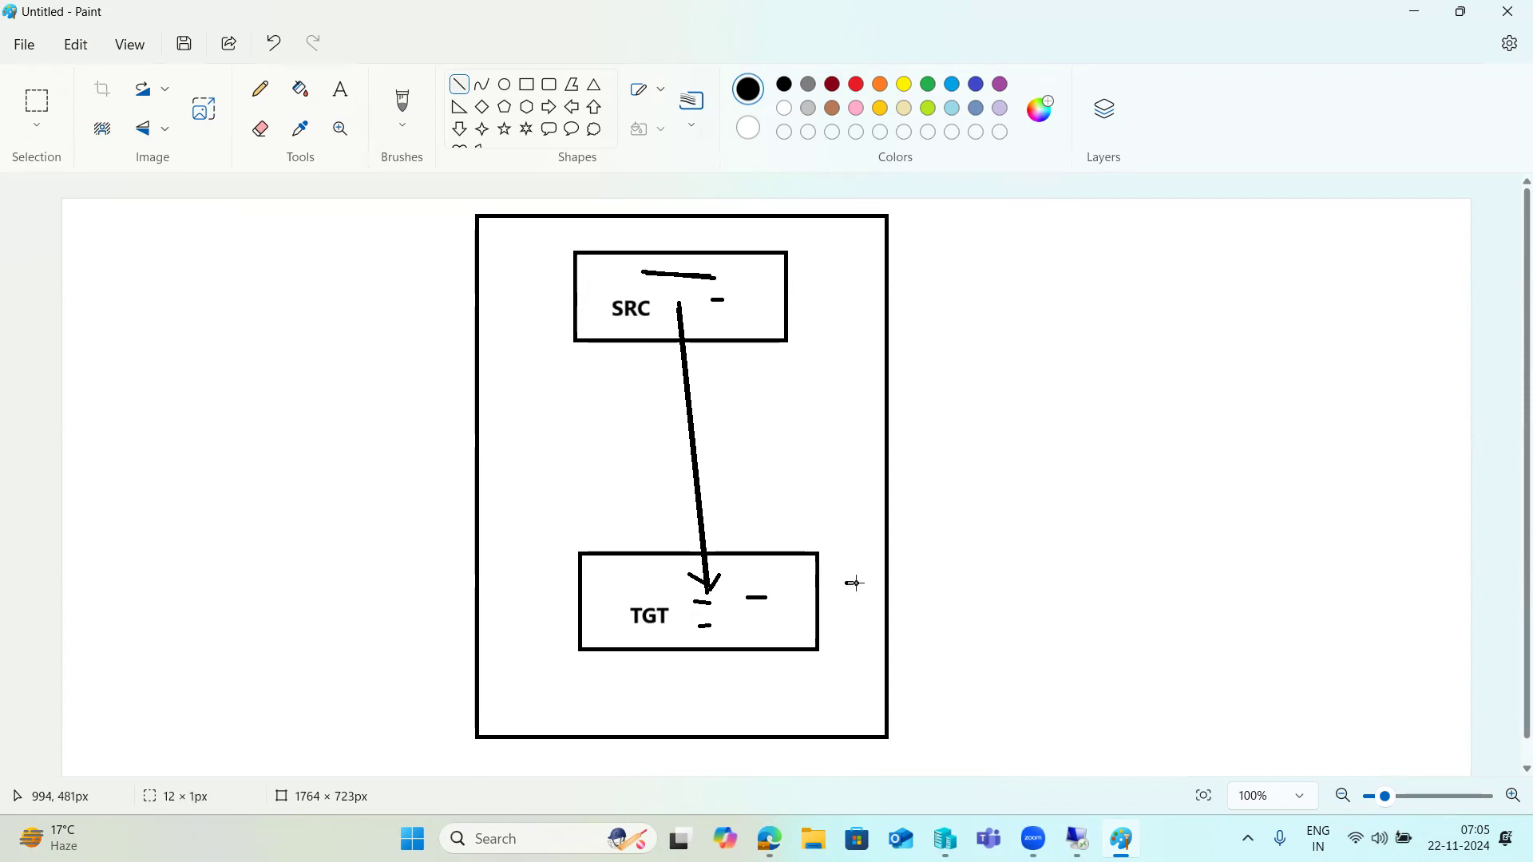
pyautogui.click(850, 609)
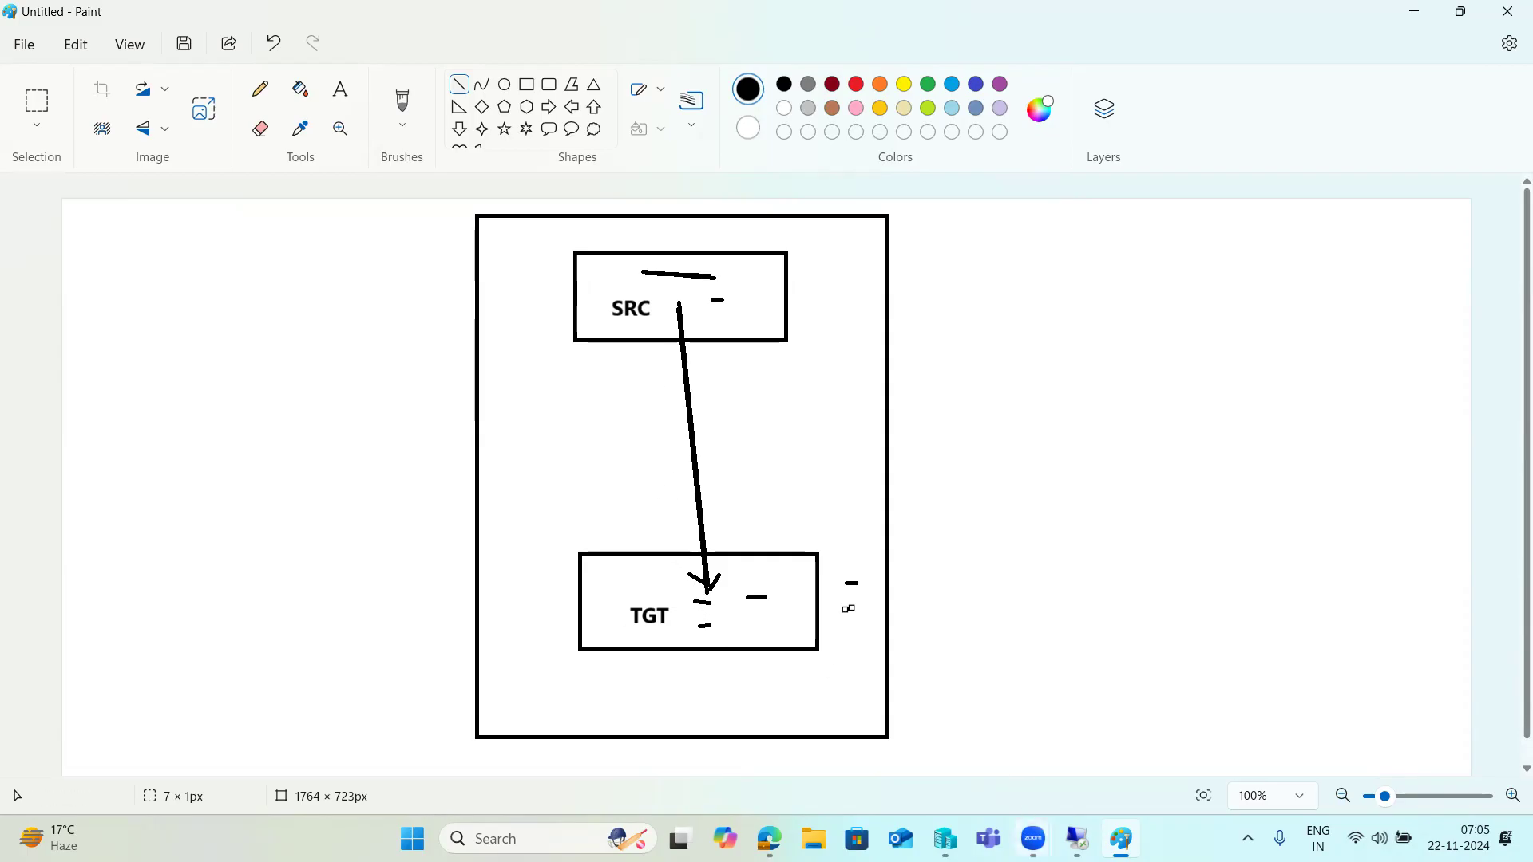
# - In the remote SAP session, open the newest client 100 copy log details
pyautogui.moveTo(1077, 839)
pyautogui.click(1089, 732)
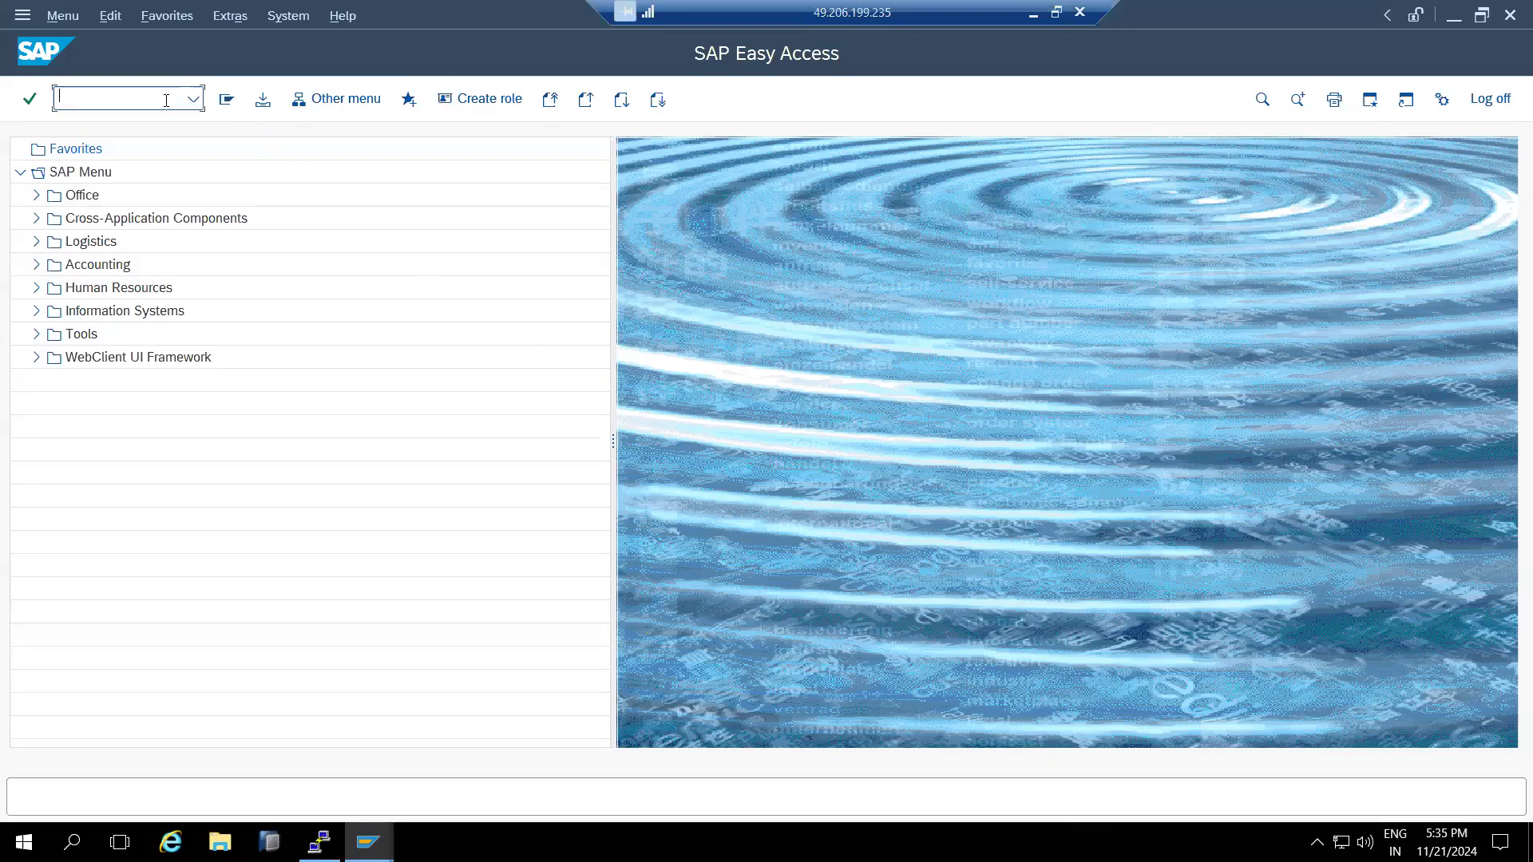
pyautogui.press('Return')
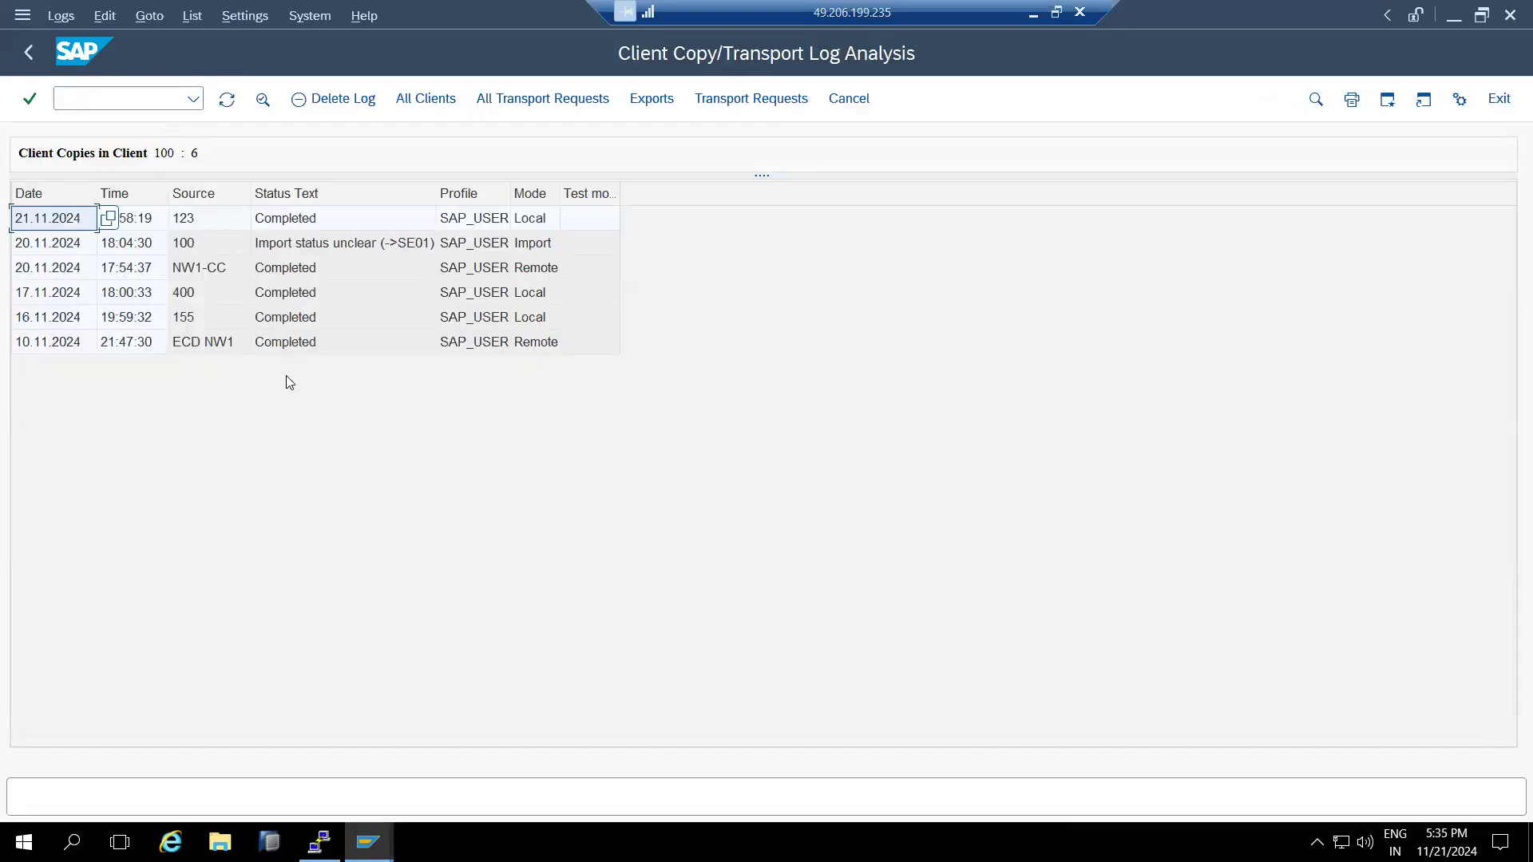
pyautogui.click(207, 228)
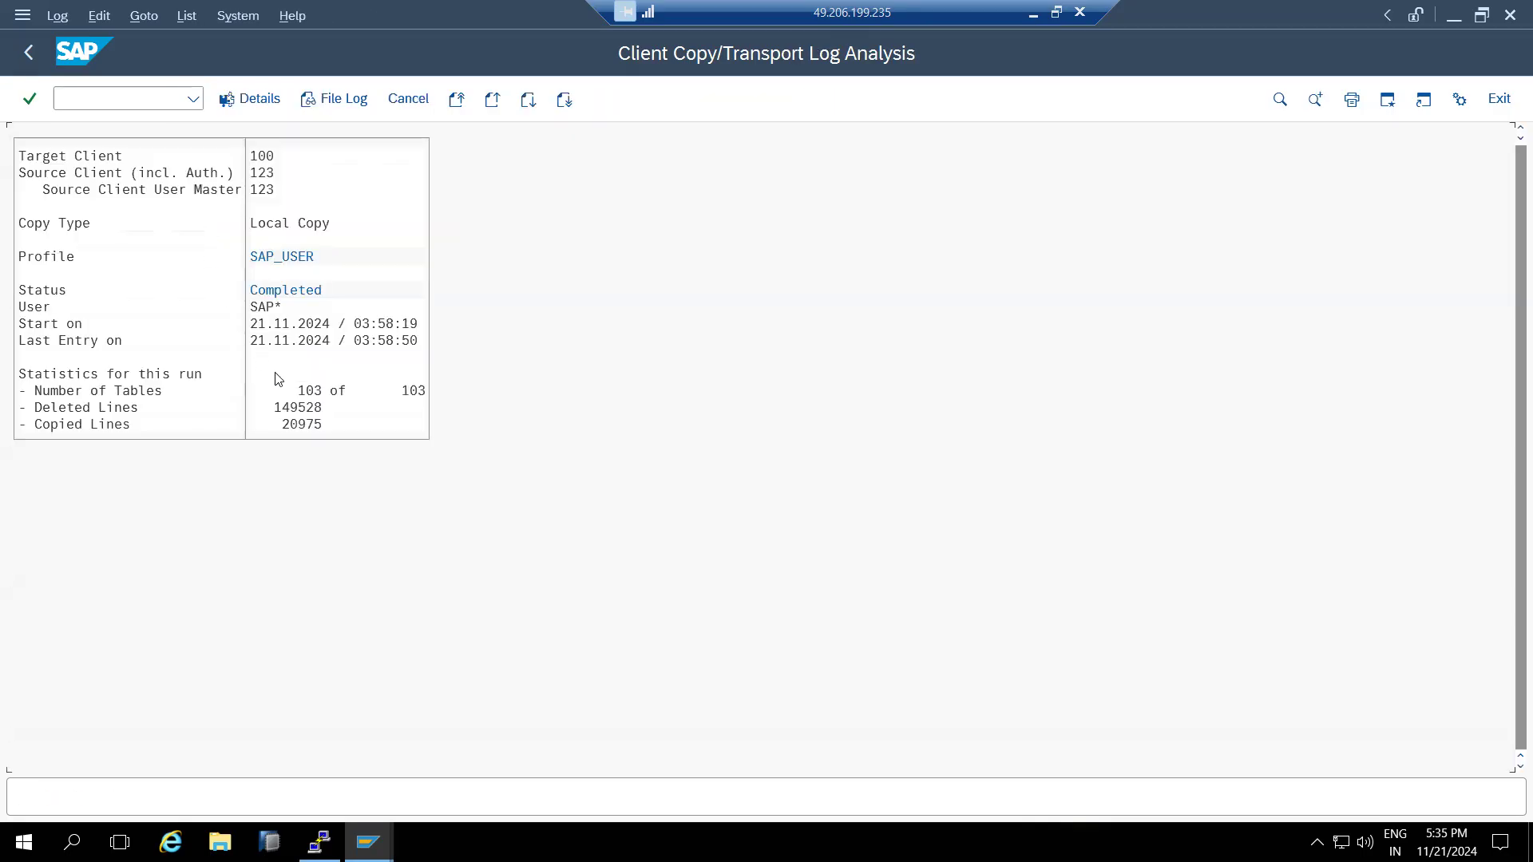
# - Review the log (source 123, target 100, Completed, 149528 deleted lines), then return to Easy Access
pyautogui.click(267, 193)
pyautogui.click(266, 158)
pyautogui.click(296, 301)
pyautogui.click(259, 191)
pyautogui.click(52, 410)
pyautogui.click(278, 410)
pyautogui.click(262, 156)
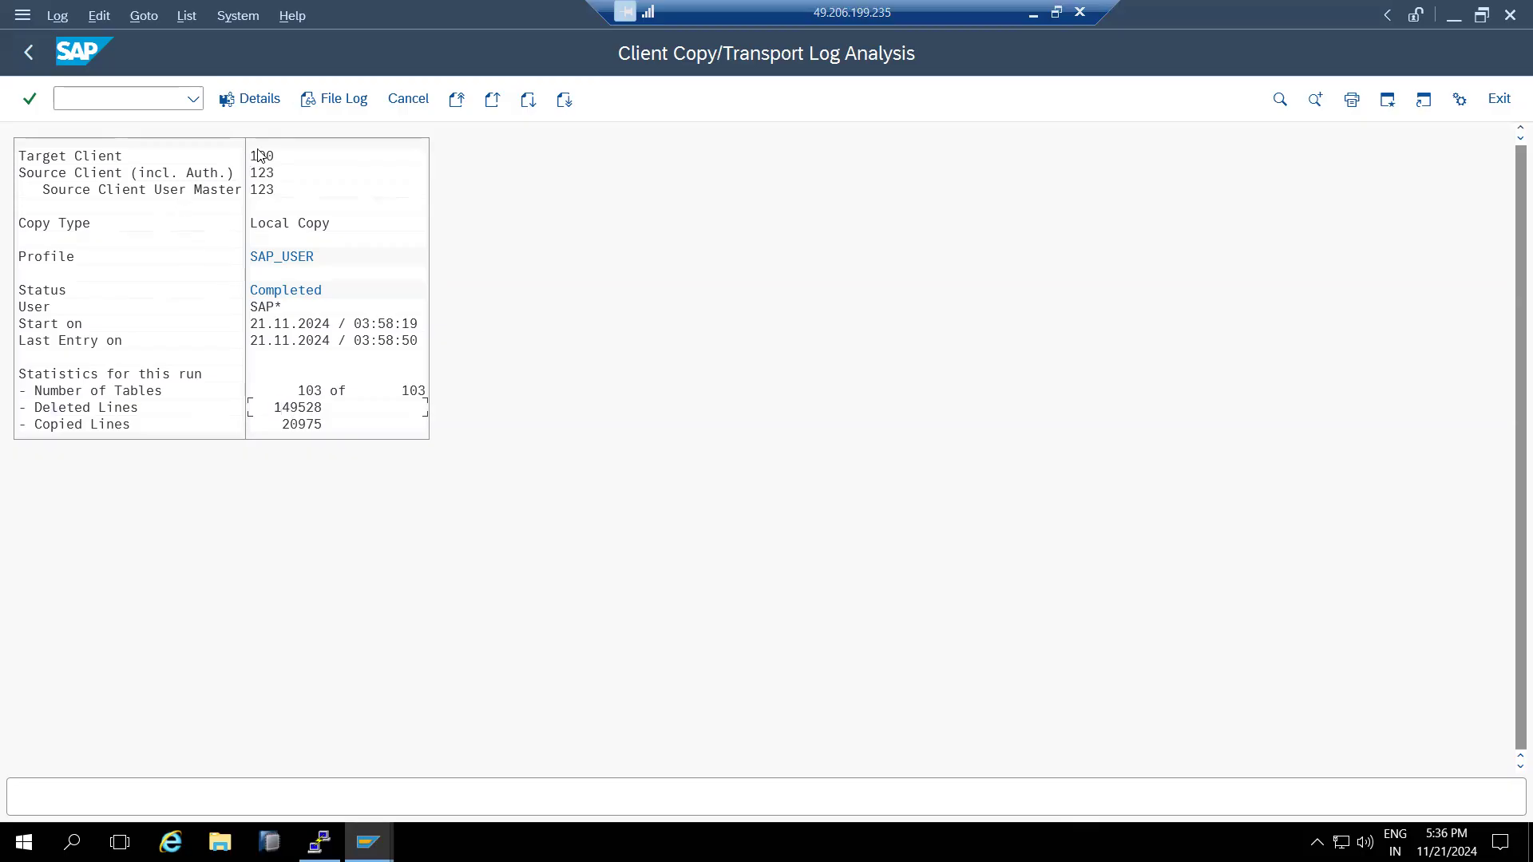
pyautogui.click(262, 189)
pyautogui.click(413, 102)
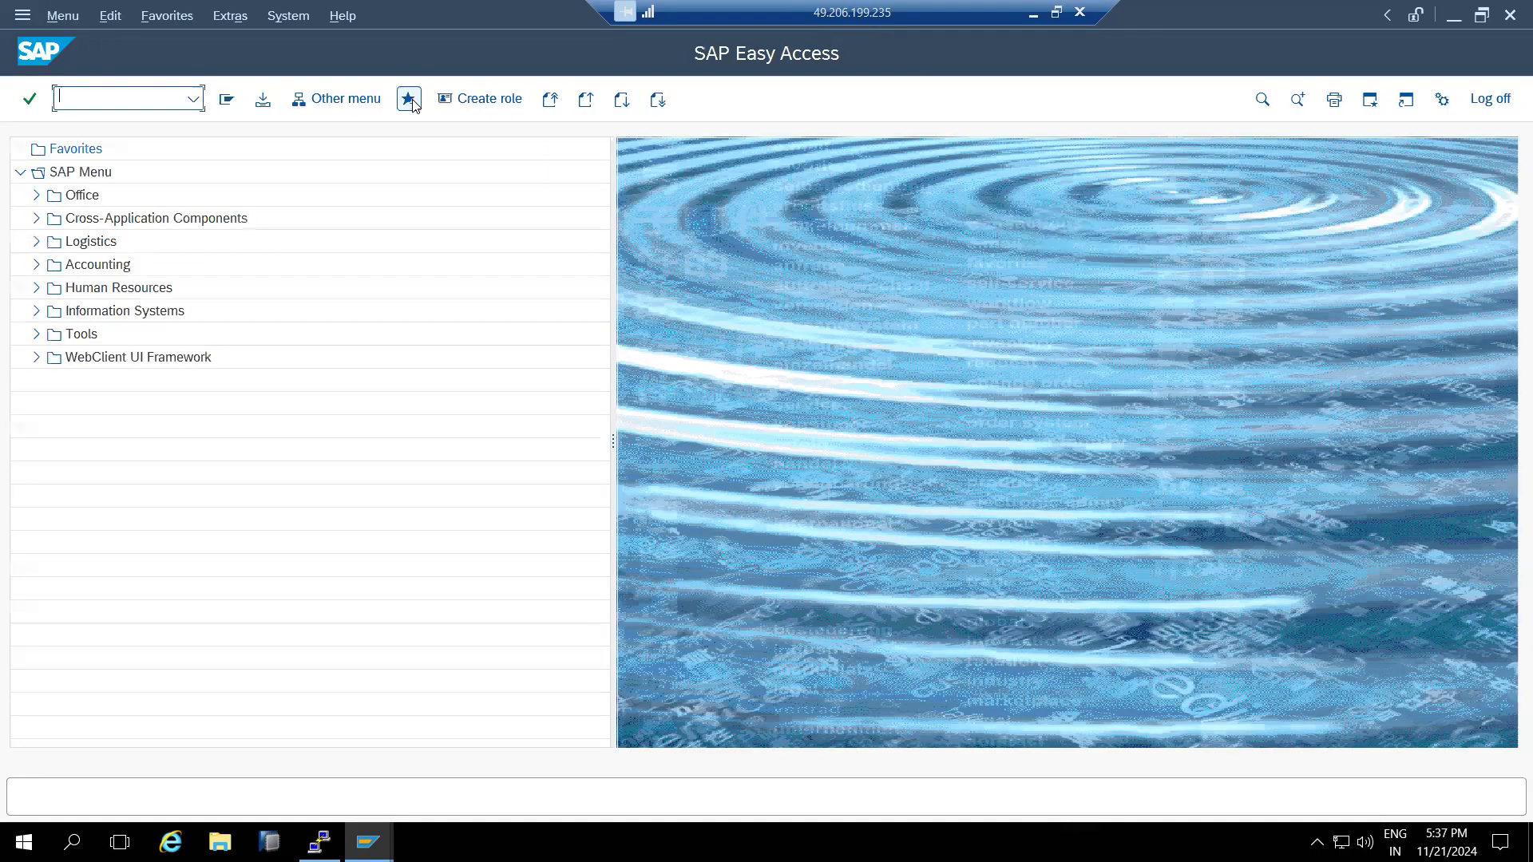
# - List copy logs for all clients and open client 105's completed copy from client 100
pyautogui.write('slg1')
pyautogui.press('Return')
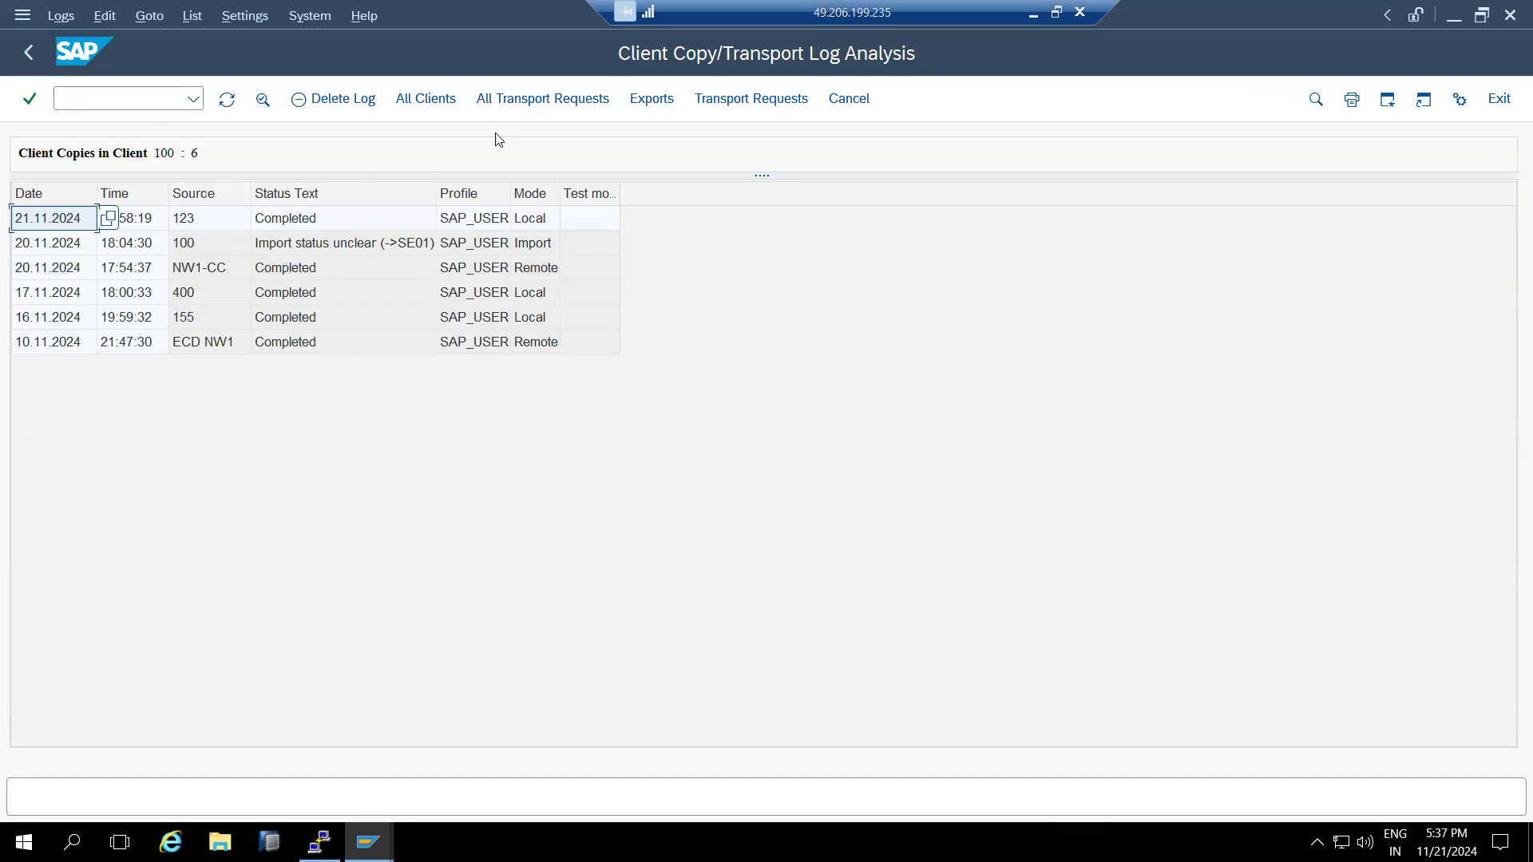
pyautogui.click(558, 100)
pyautogui.click(426, 102)
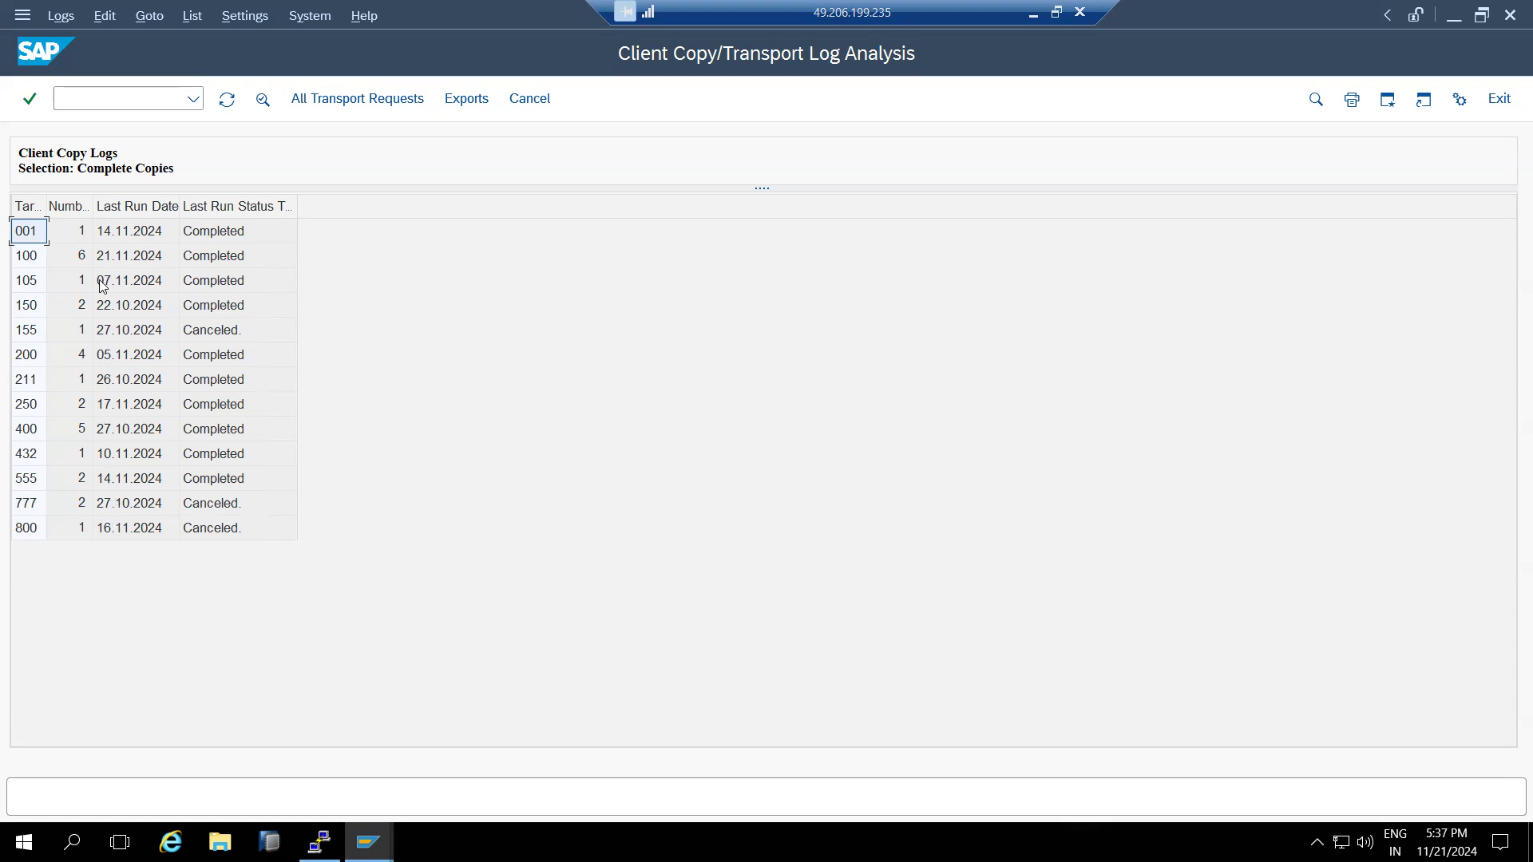
pyautogui.doubleClick(109, 237)
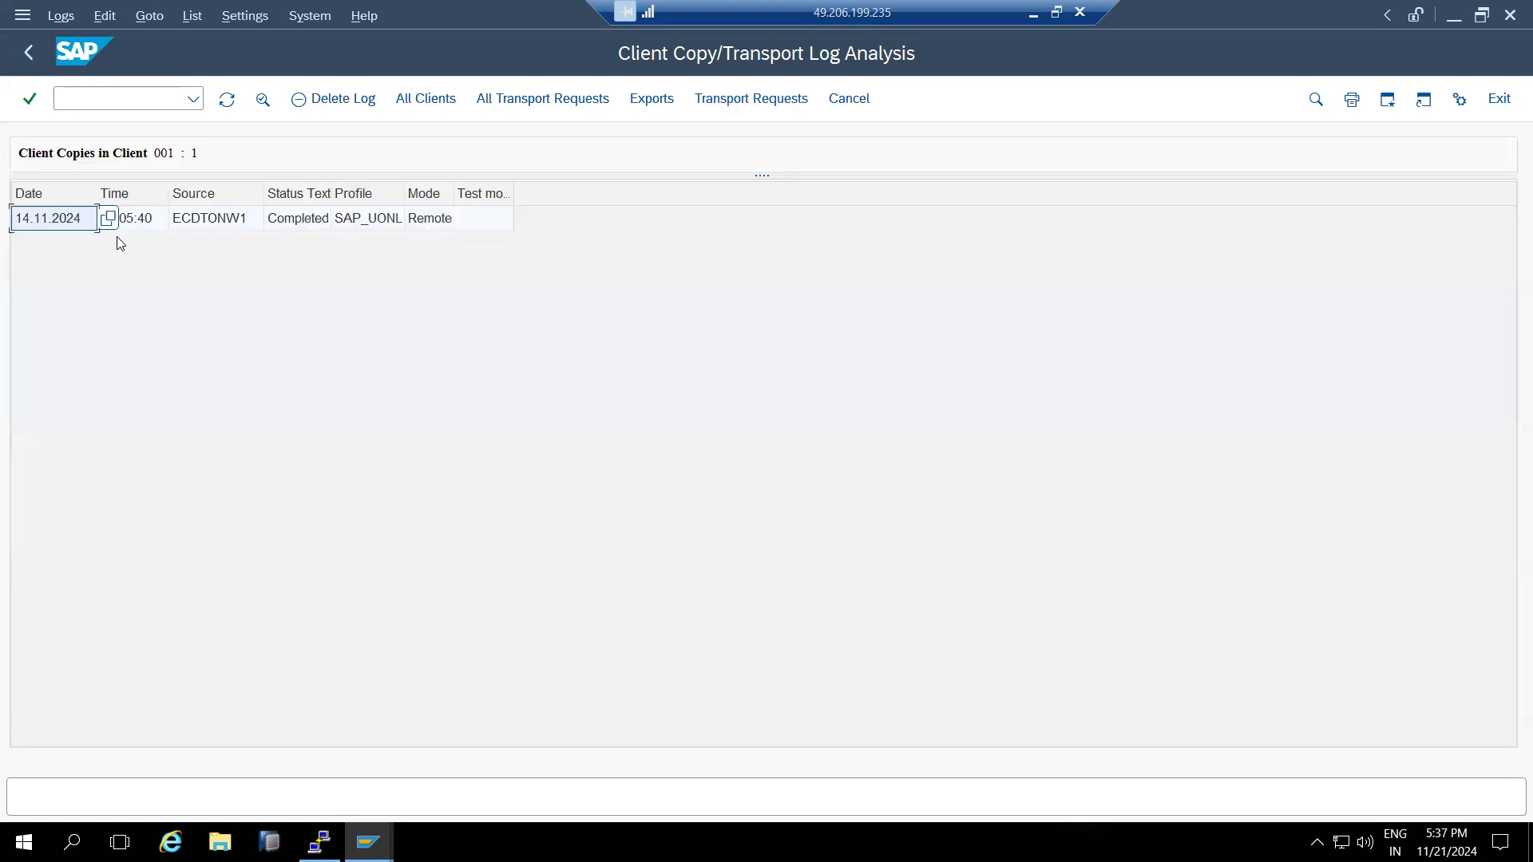
pyautogui.click(30, 52)
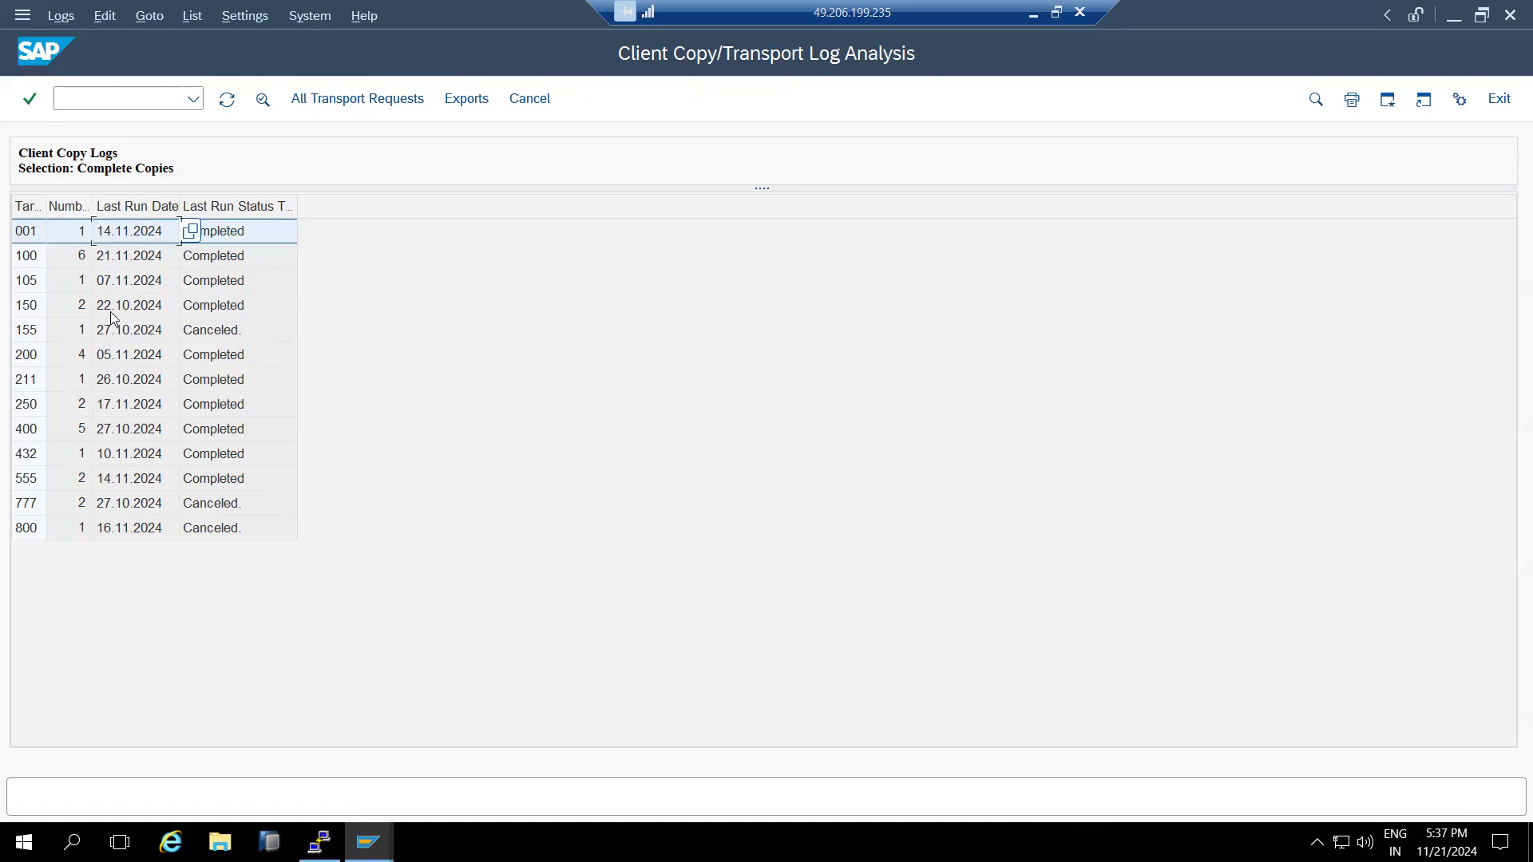
pyautogui.doubleClick(114, 281)
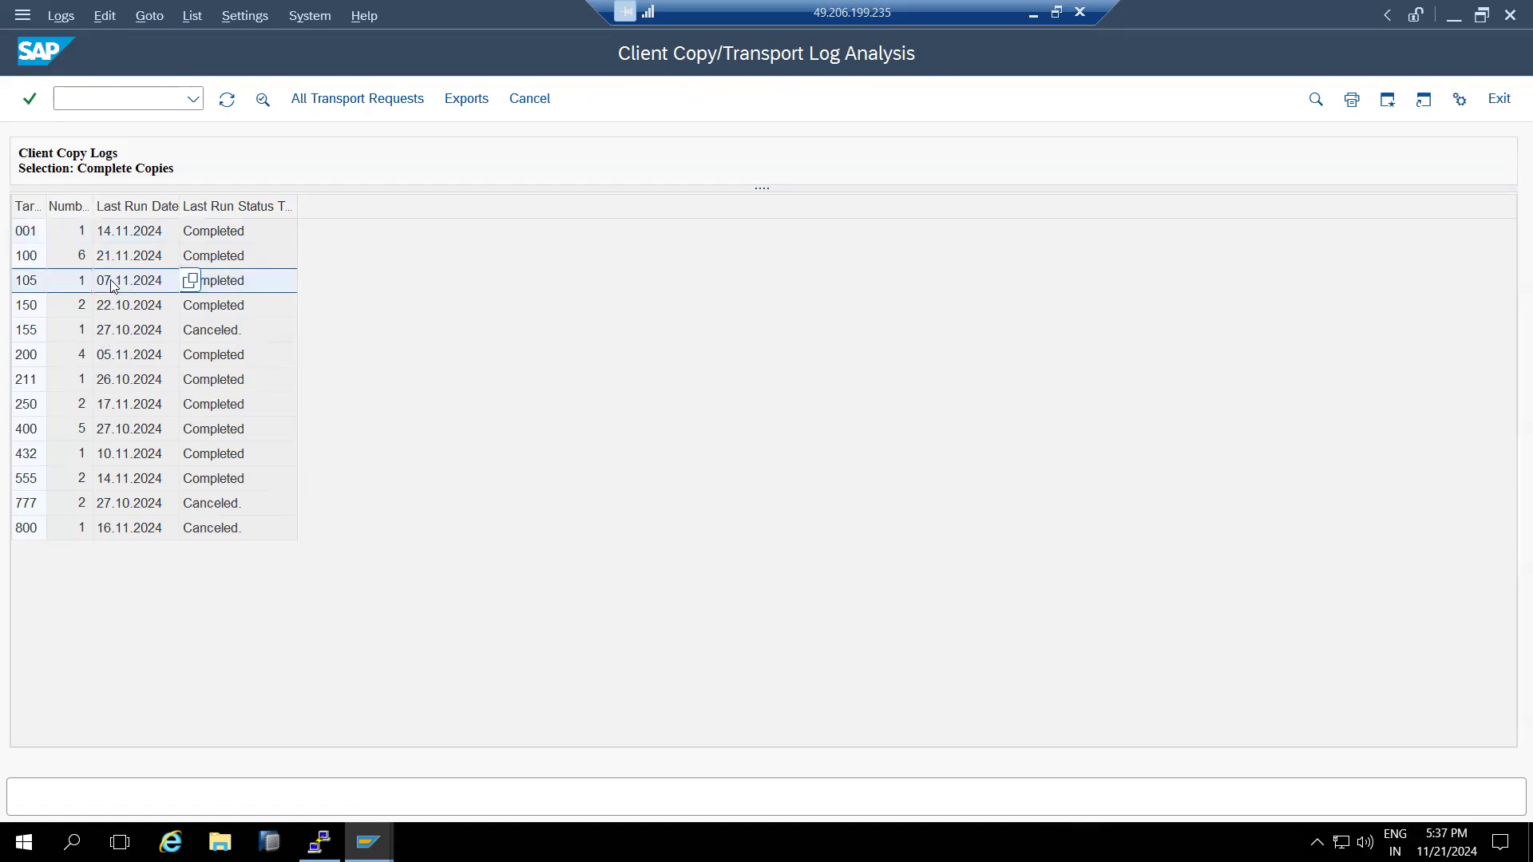
pyautogui.doubleClick(255, 221)
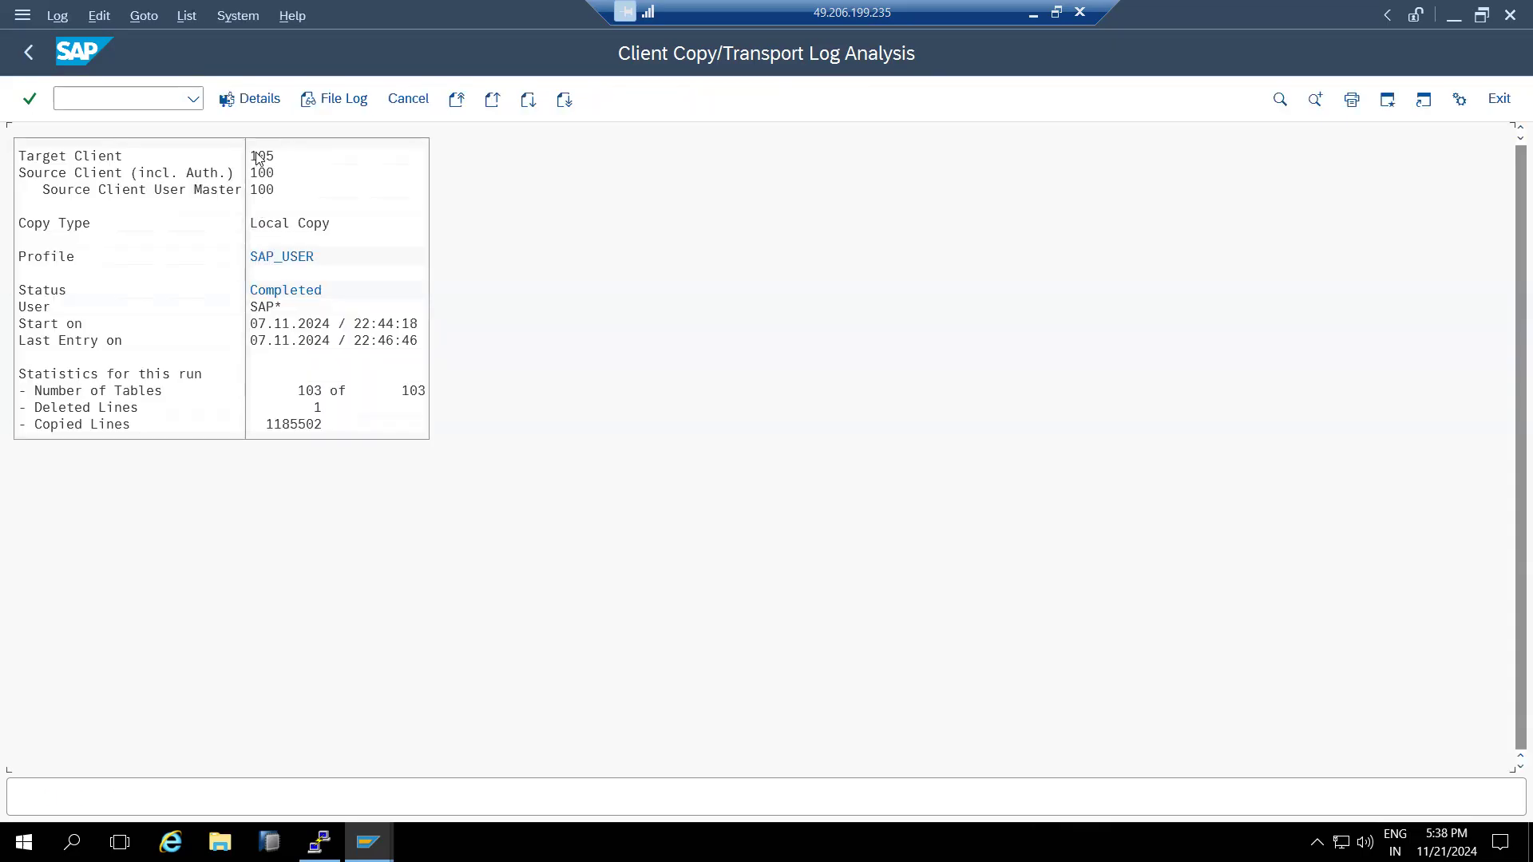
# - Log on to SAP ECC DEVELOPMENT client 105, entering the user and password
pyautogui.click(32, 52)
pyautogui.moveTo(367, 842)
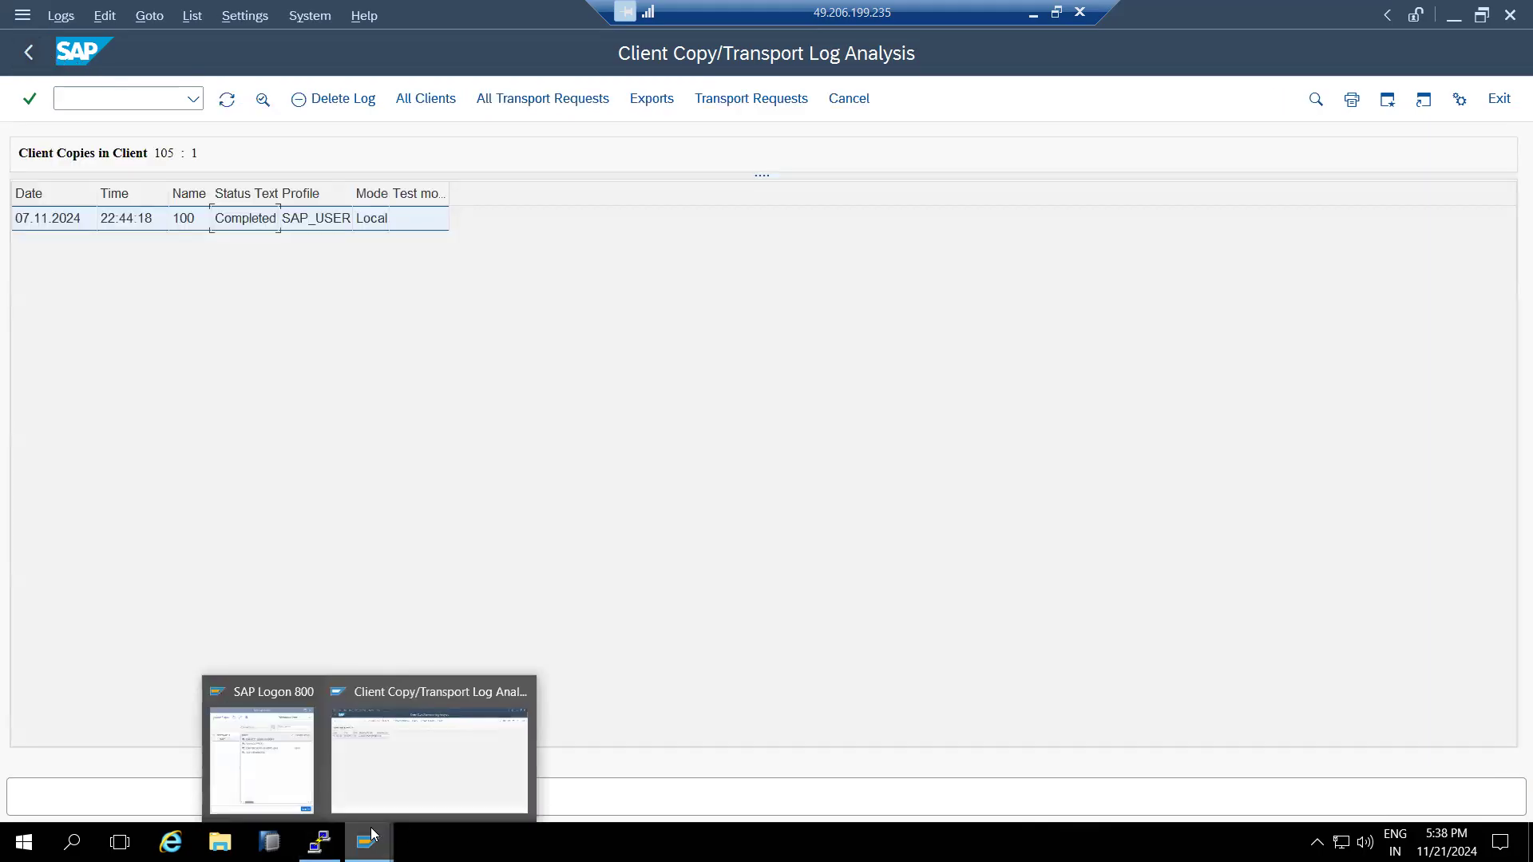
pyautogui.click(285, 783)
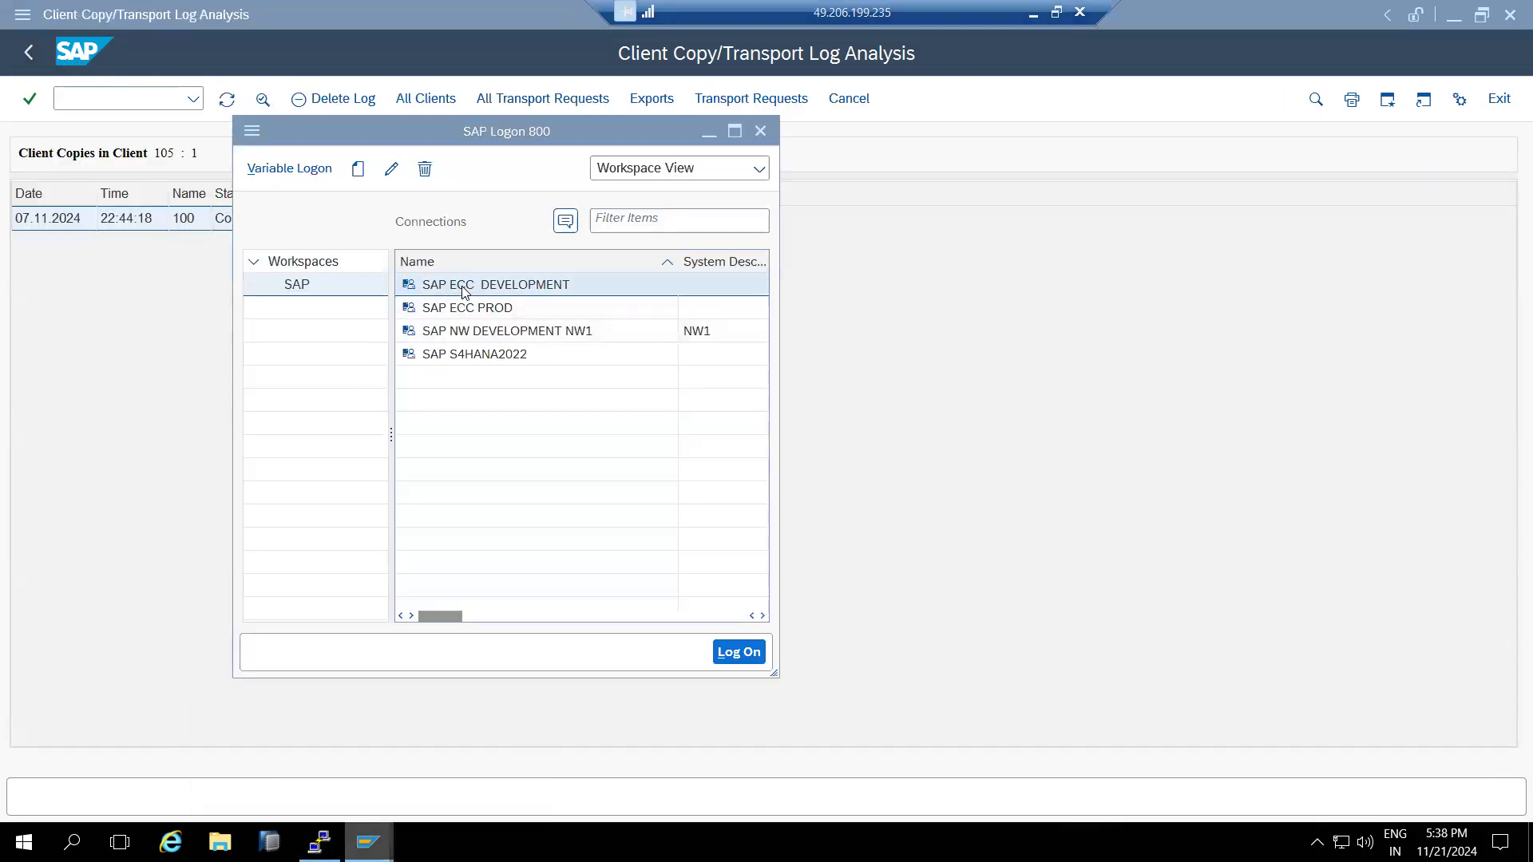
pyautogui.doubleClick(463, 287)
pyautogui.hotkey('shift', 'Tab')
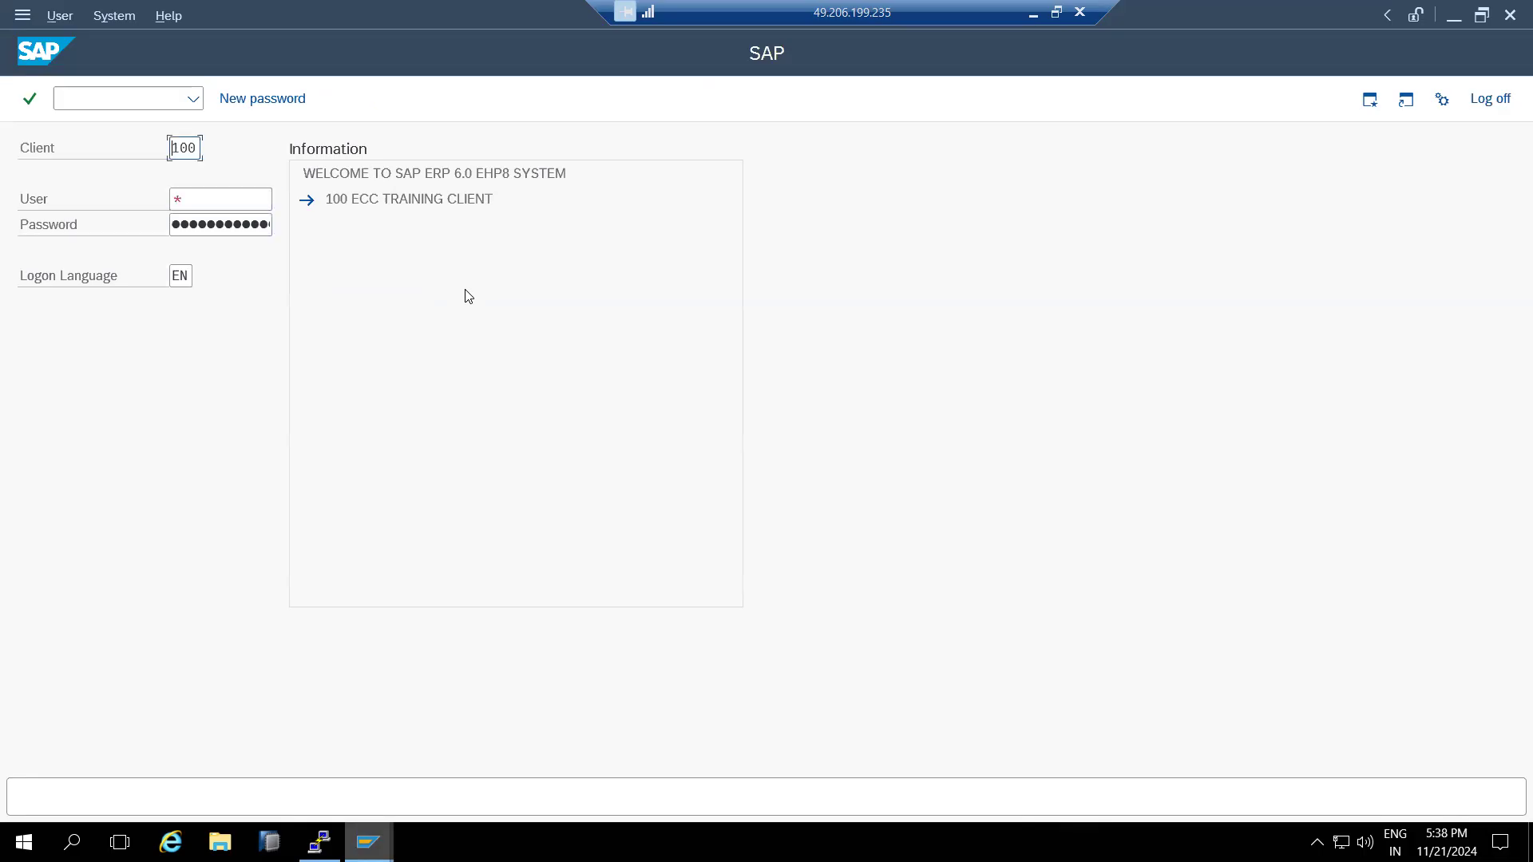
pyautogui.write('105')
pyautogui.press('Tab')
pyautogui.write('basis')
pyautogui.press('Tab')
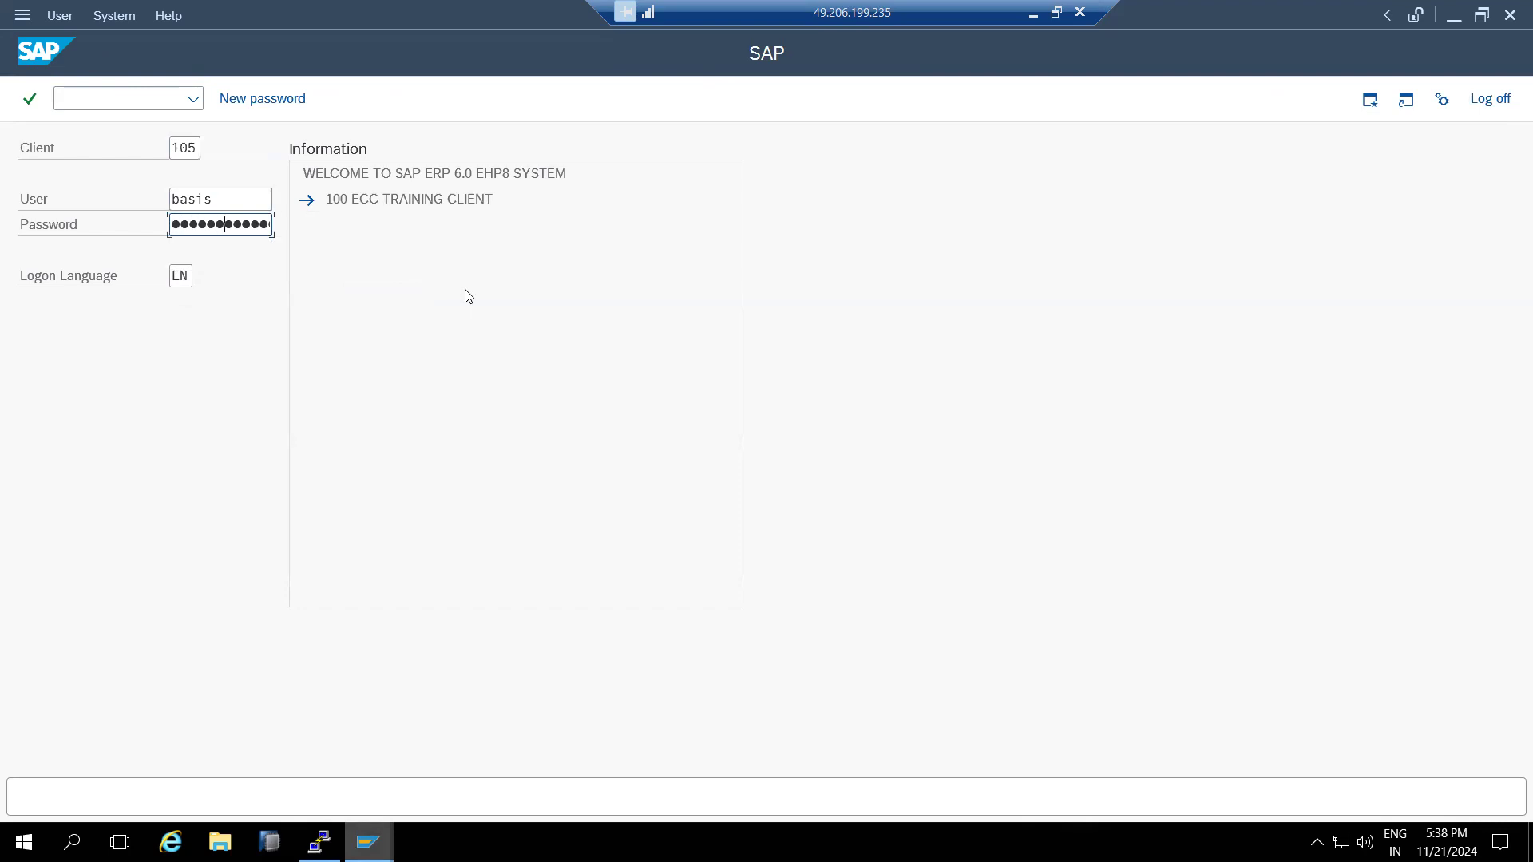
pyautogui.press('Return')
pyautogui.press('Return')
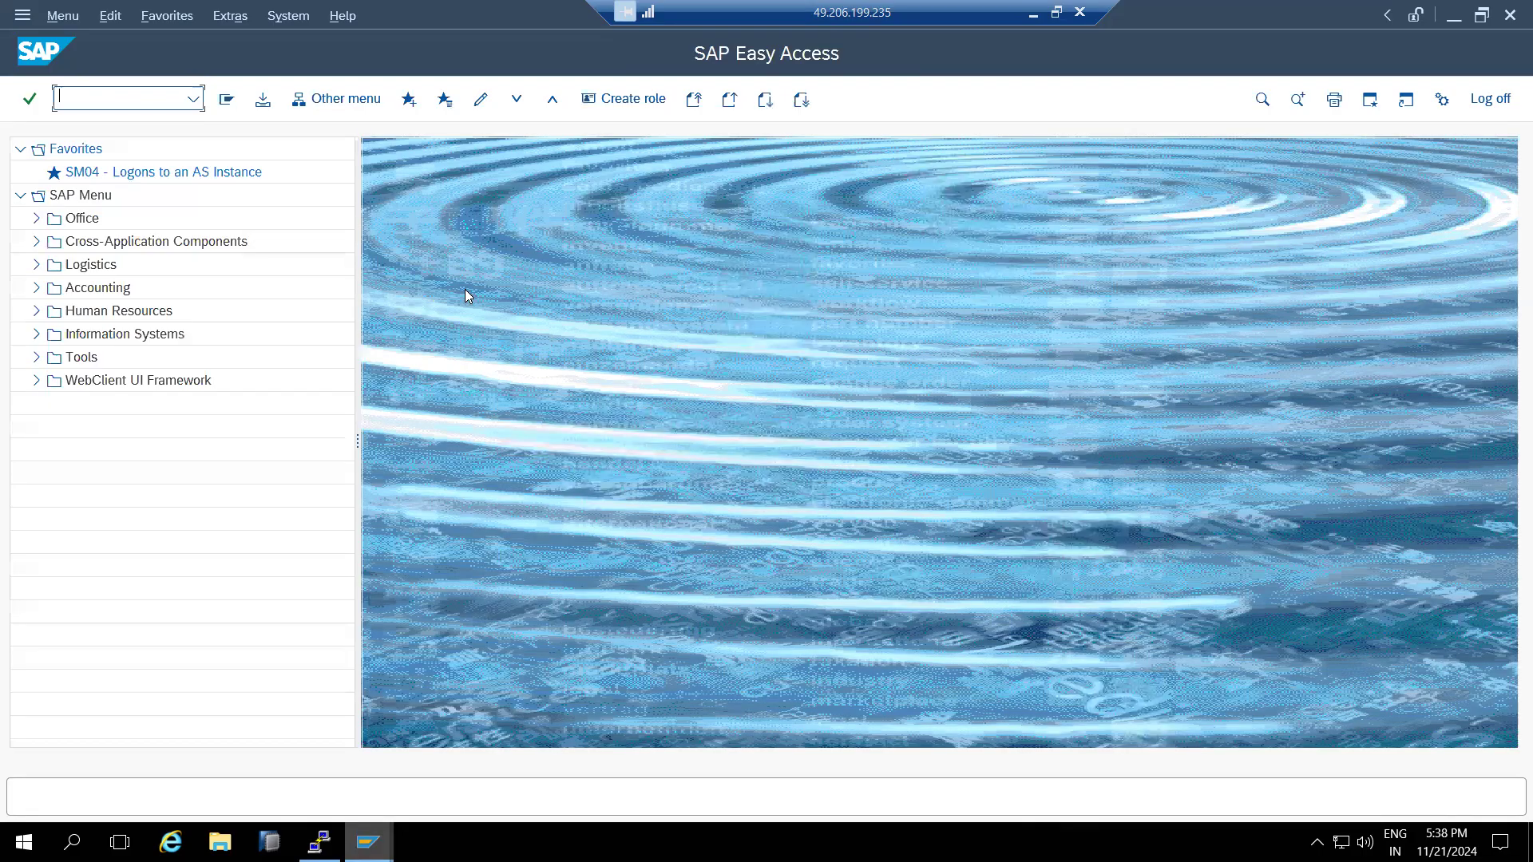
# - Look up existing user names in SU01, then return to the main menu
pyautogui.write('su01')
pyautogui.press('Return')
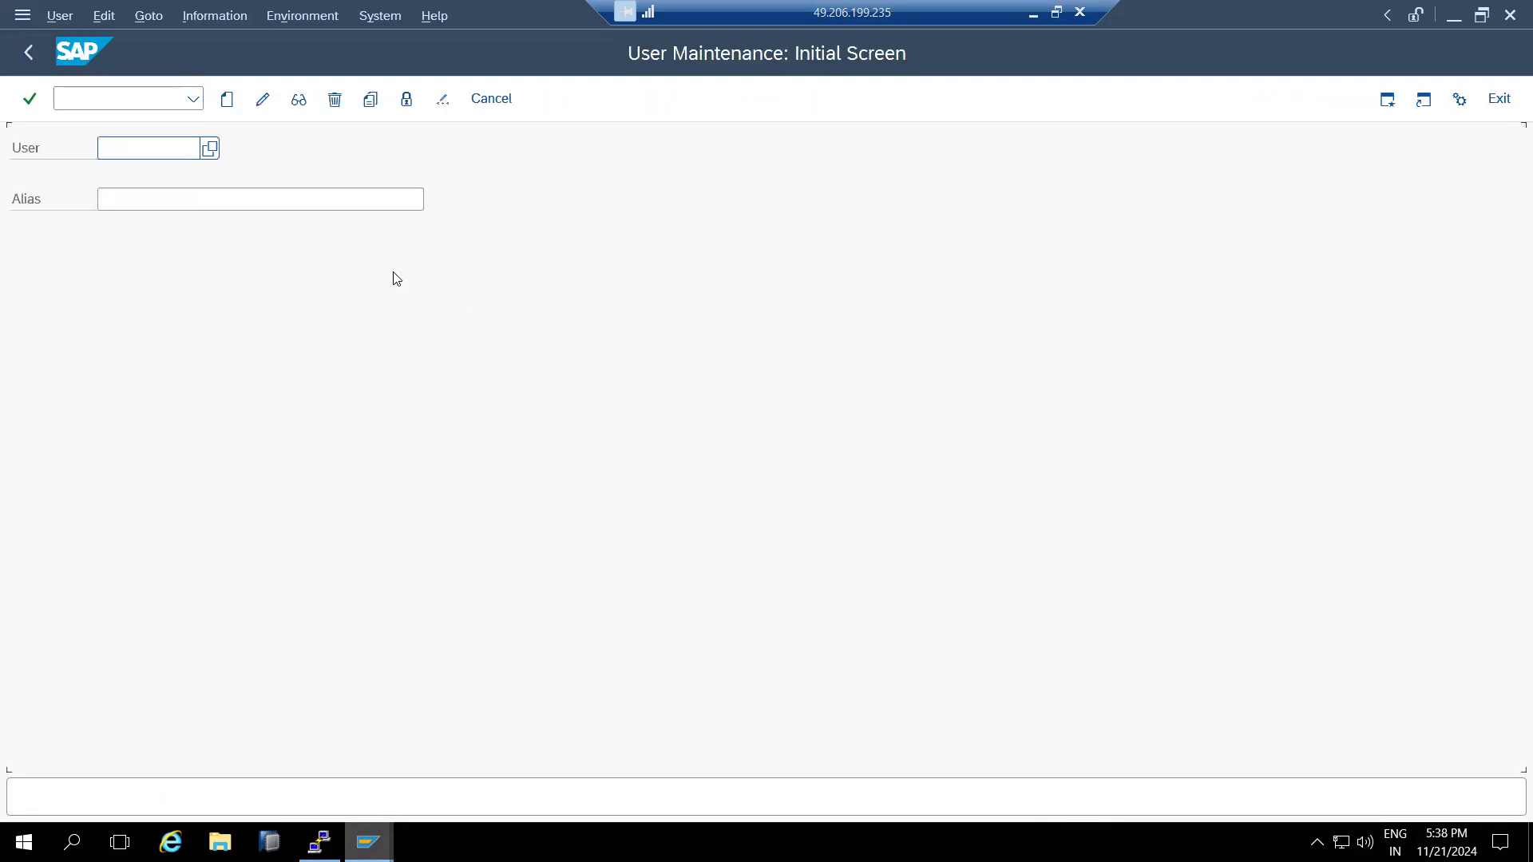
pyautogui.click(209, 149)
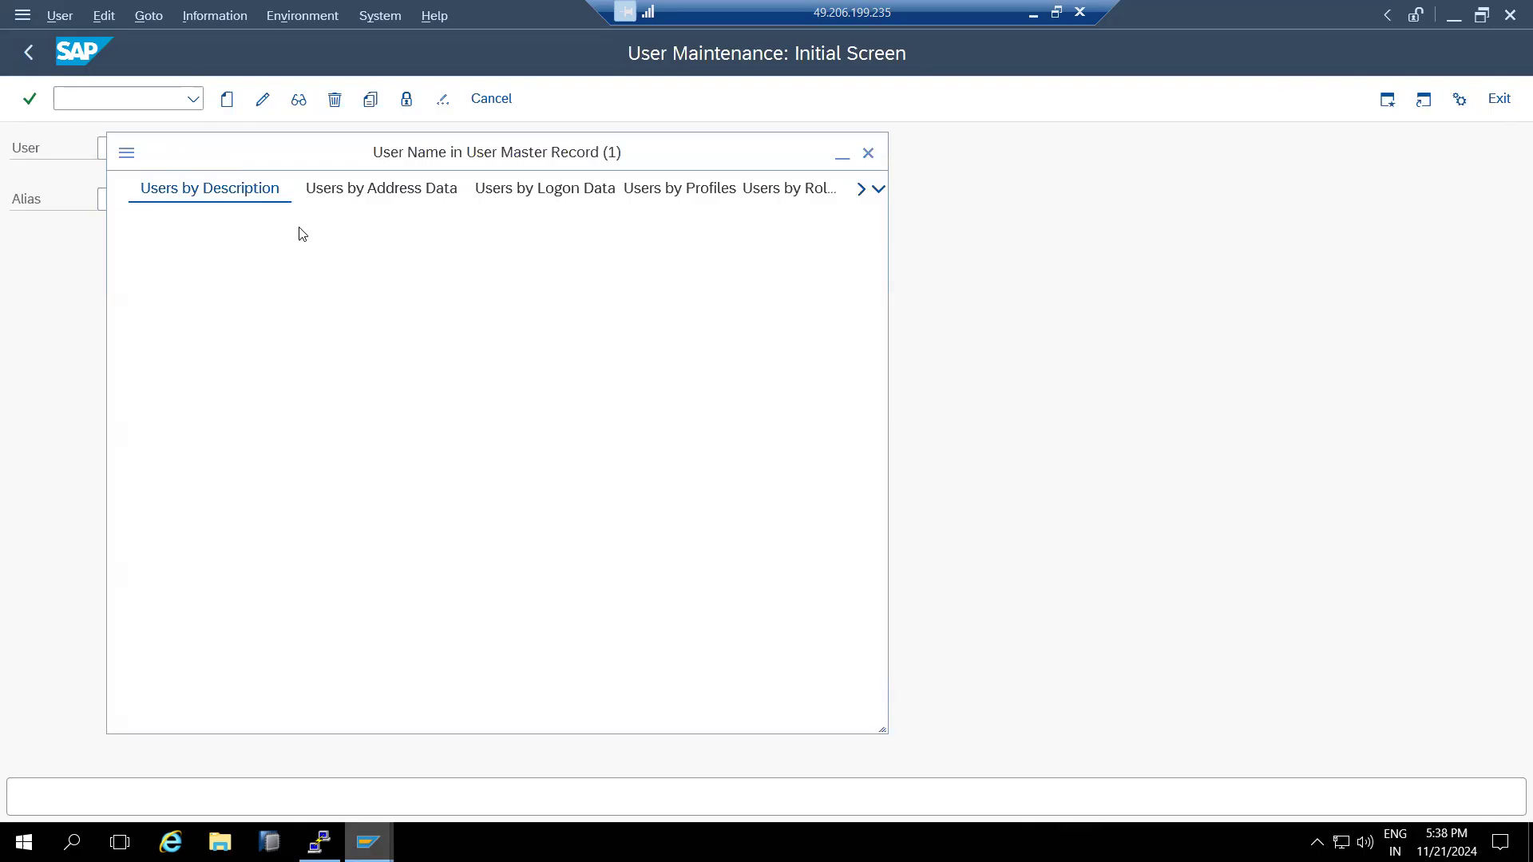
pyautogui.click(607, 713)
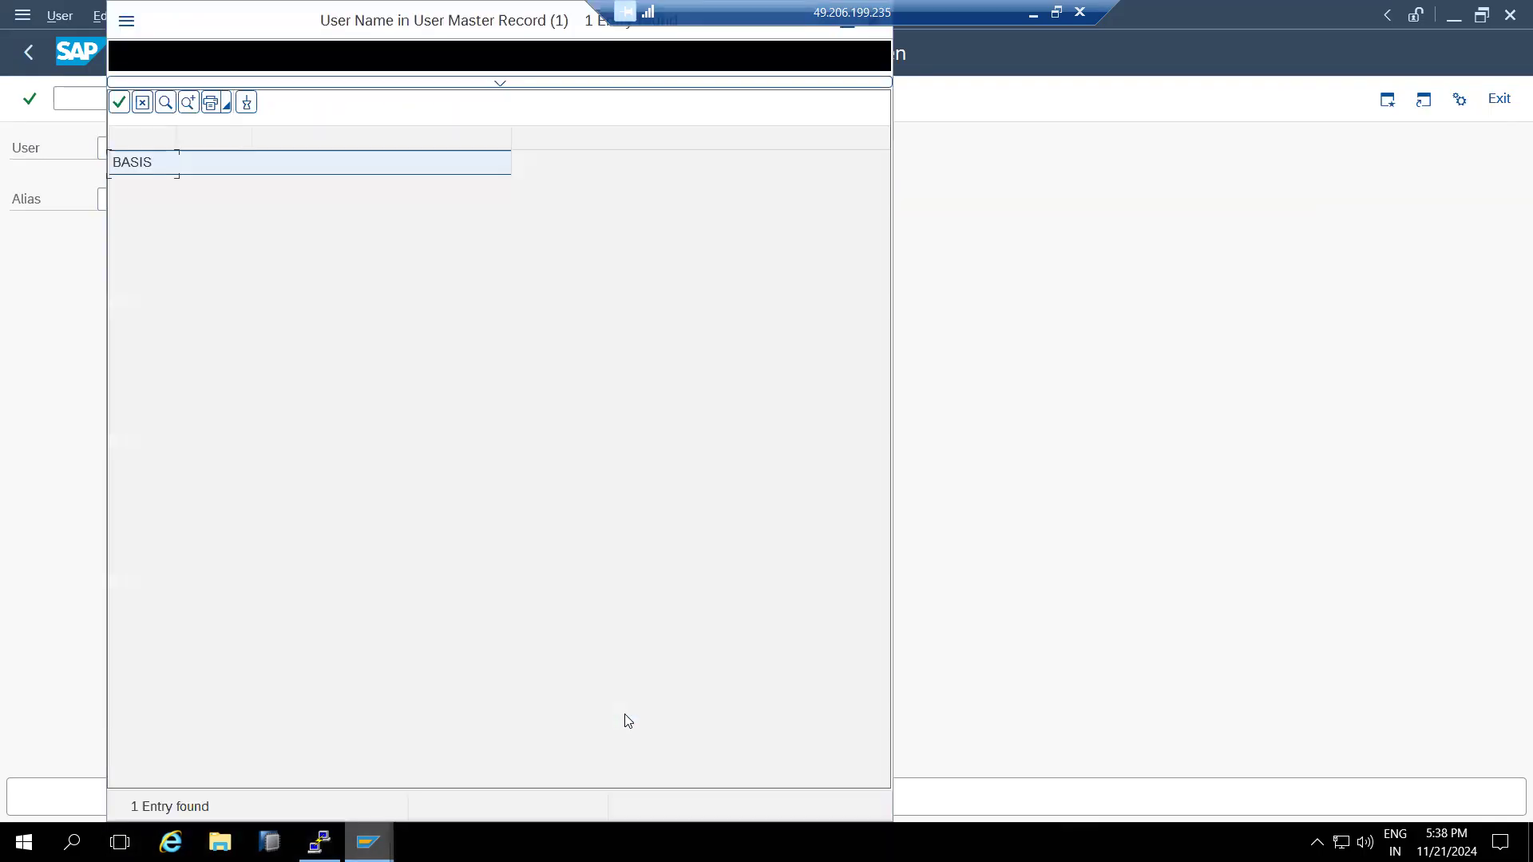
pyautogui.moveTo(345, 20); pyautogui.dragTo(356, 195)
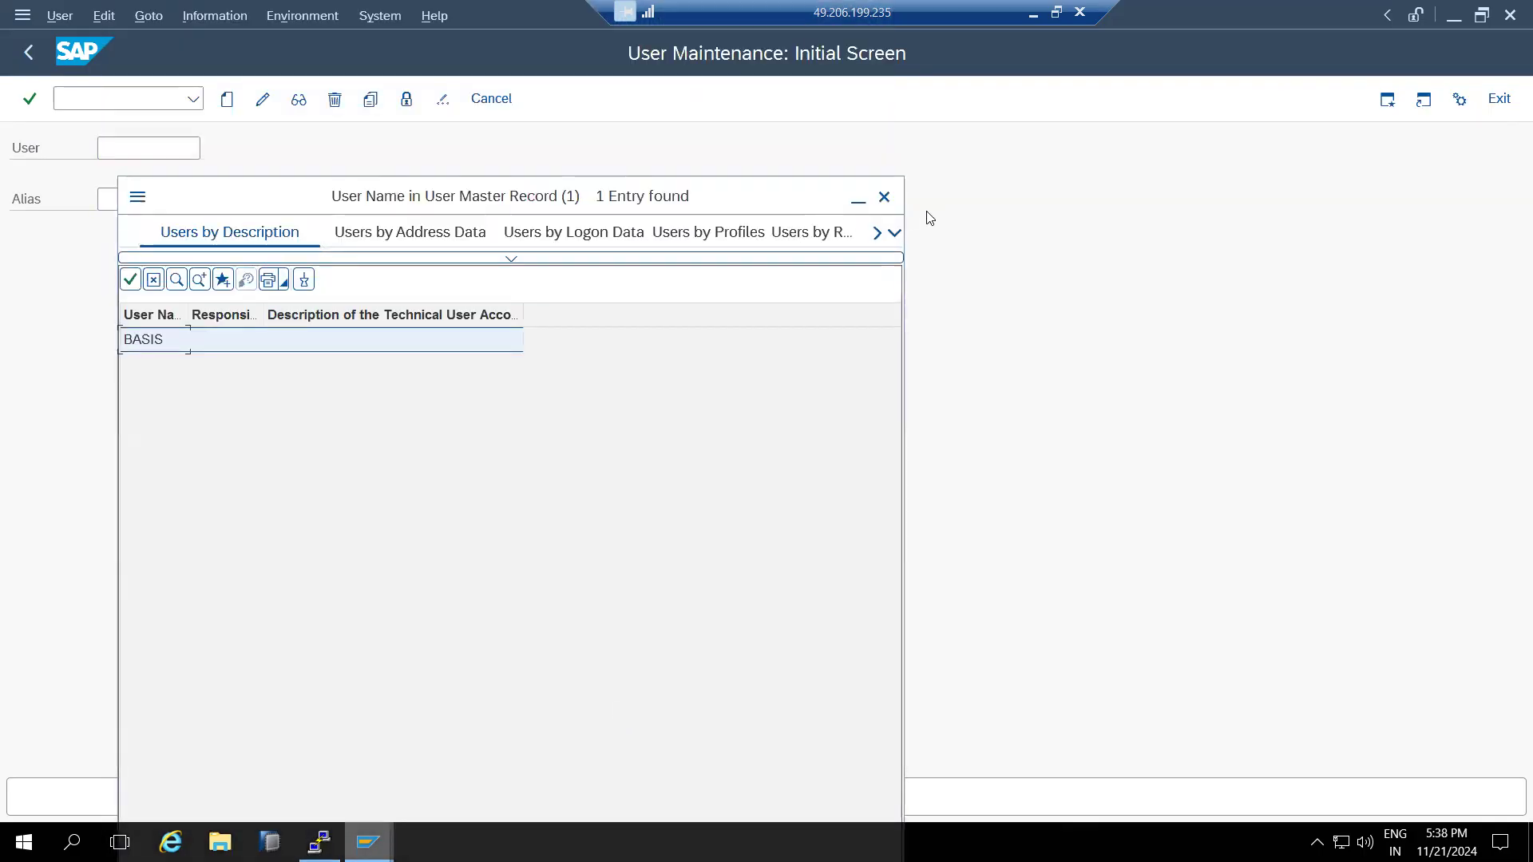
pyautogui.click(884, 197)
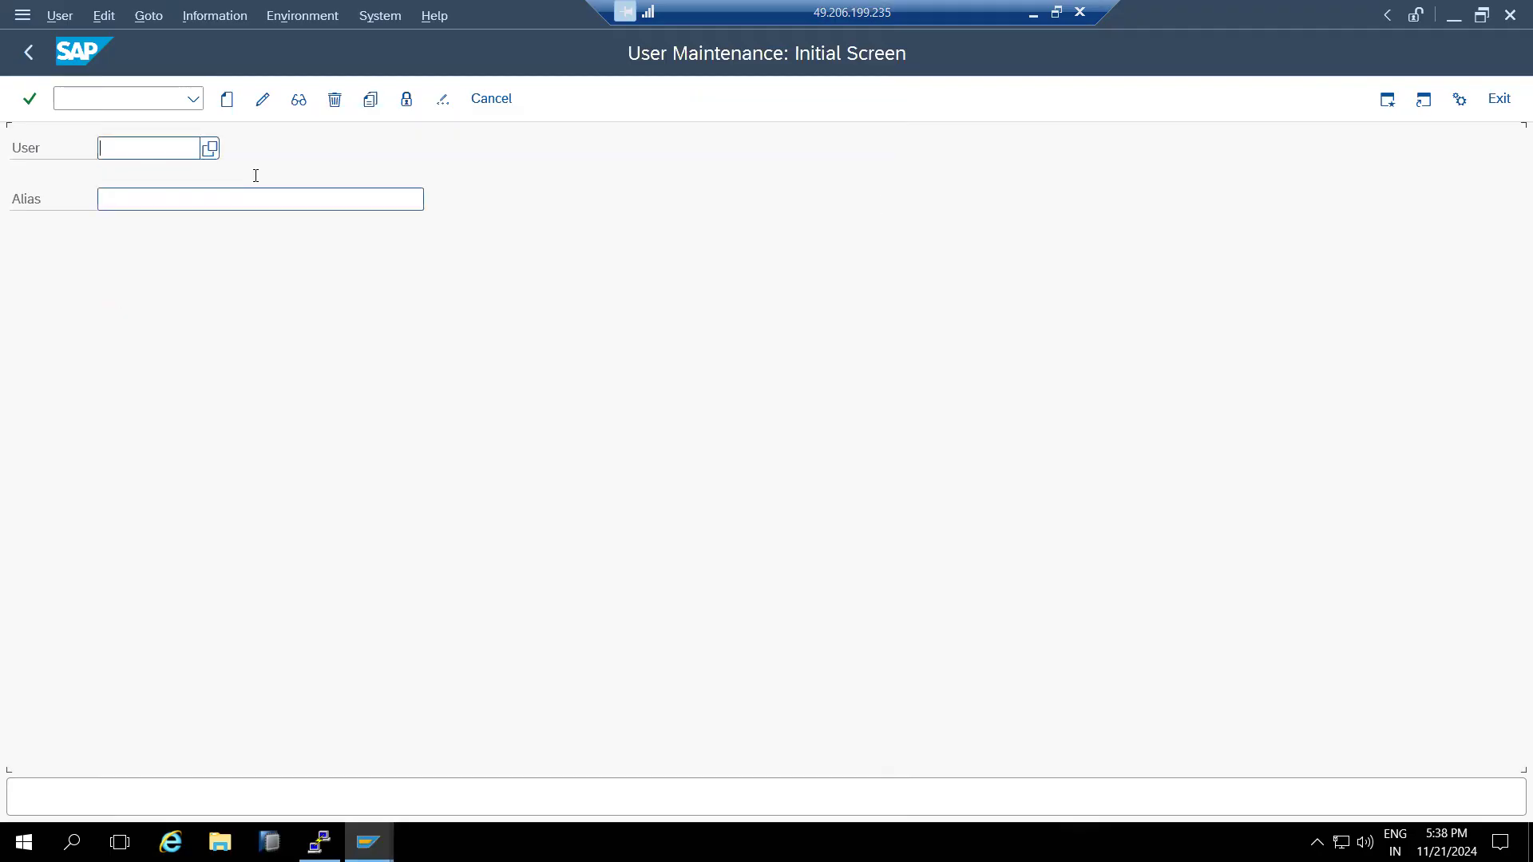
pyautogui.click(29, 52)
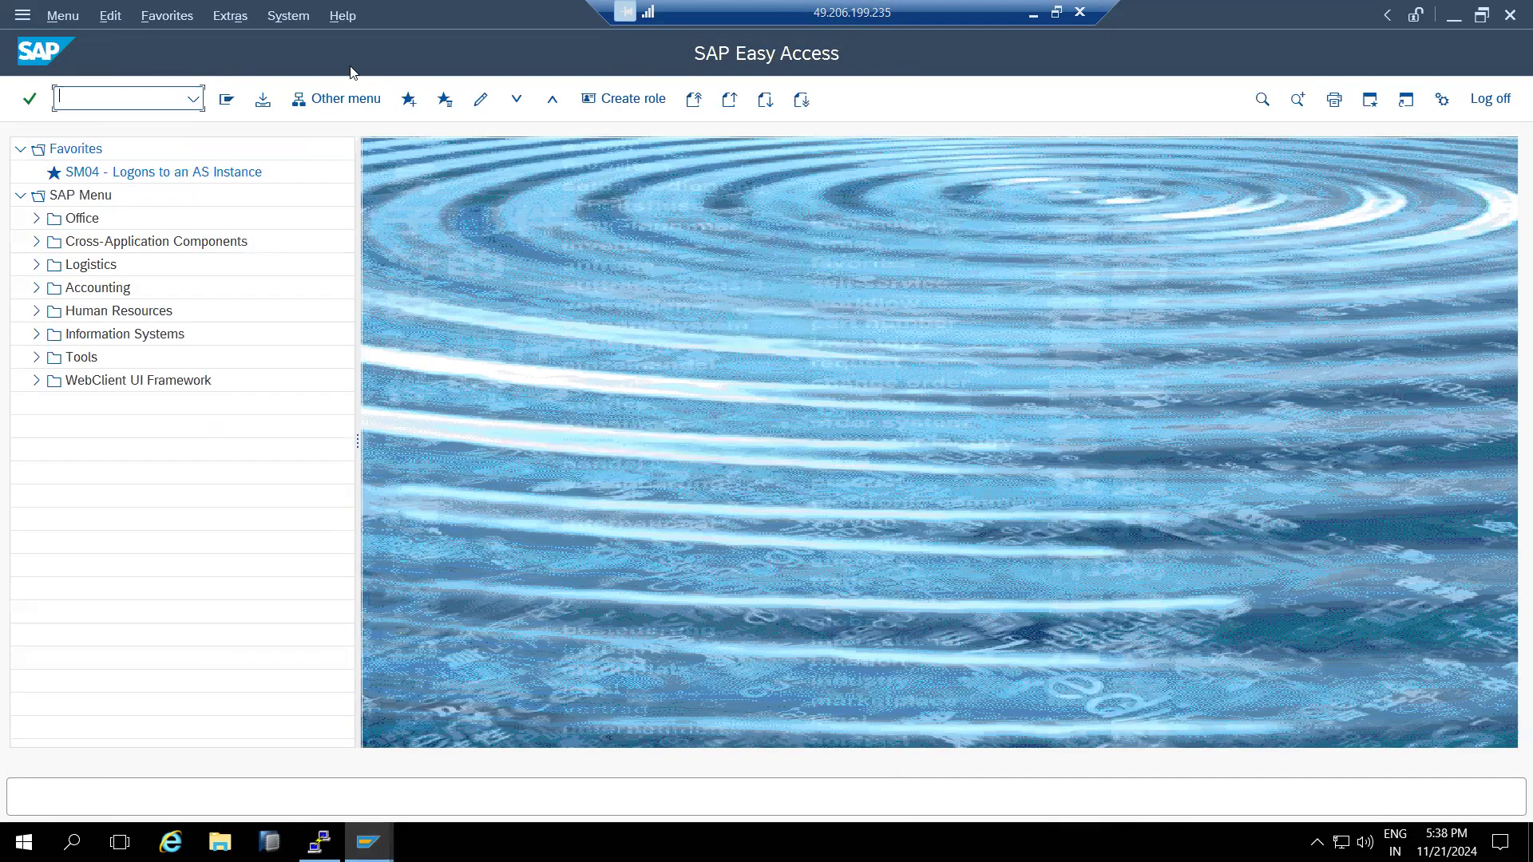
# - Check System Status and product version, then log off client 105 back to the copy log
pyautogui.click(290, 16)
pyautogui.click(295, 377)
pyautogui.click(608, 438)
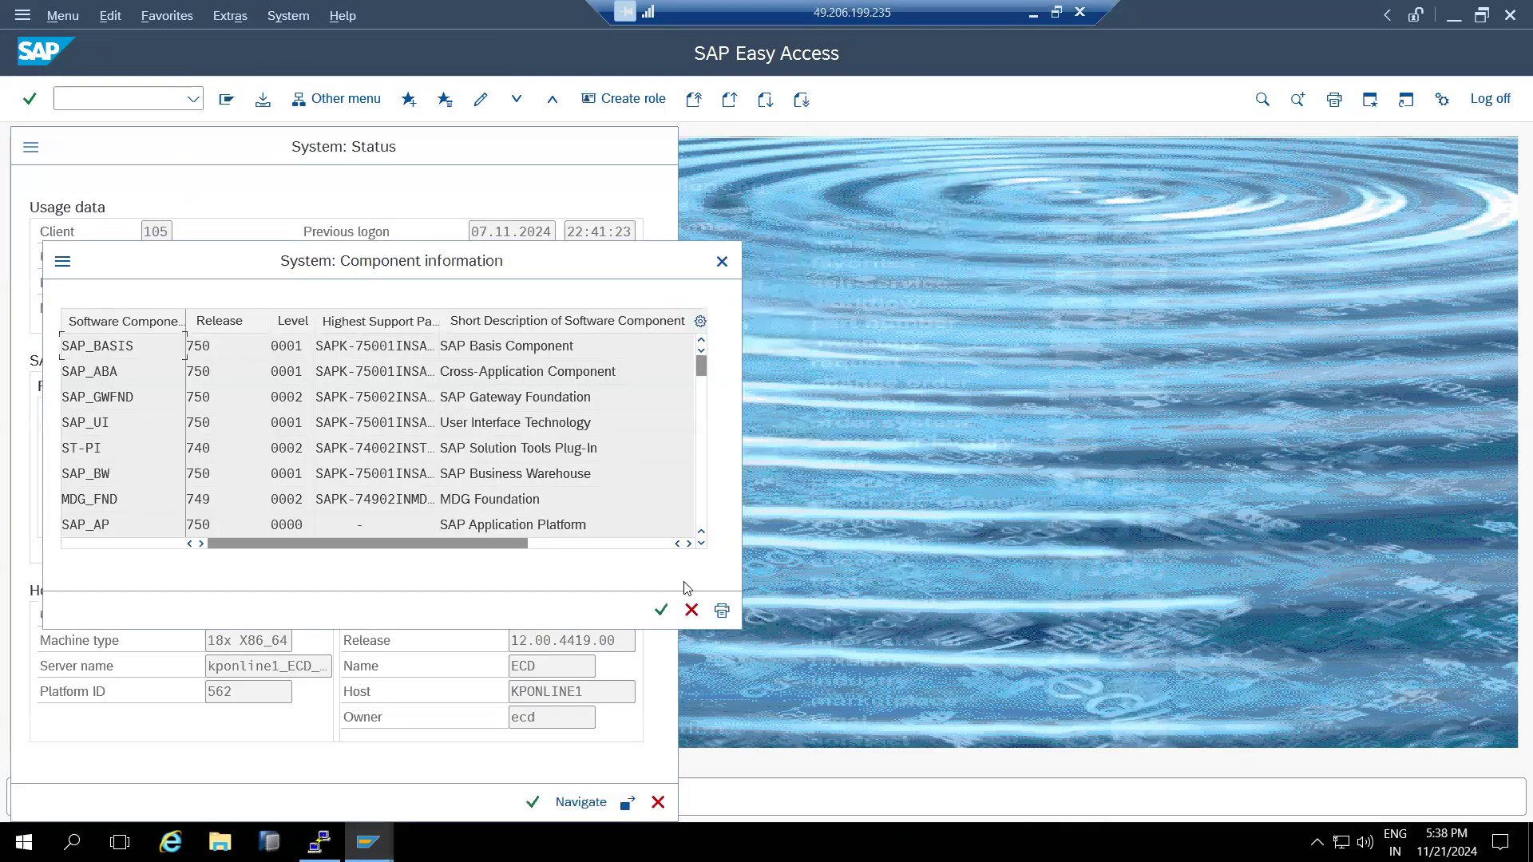
pyautogui.click(722, 261)
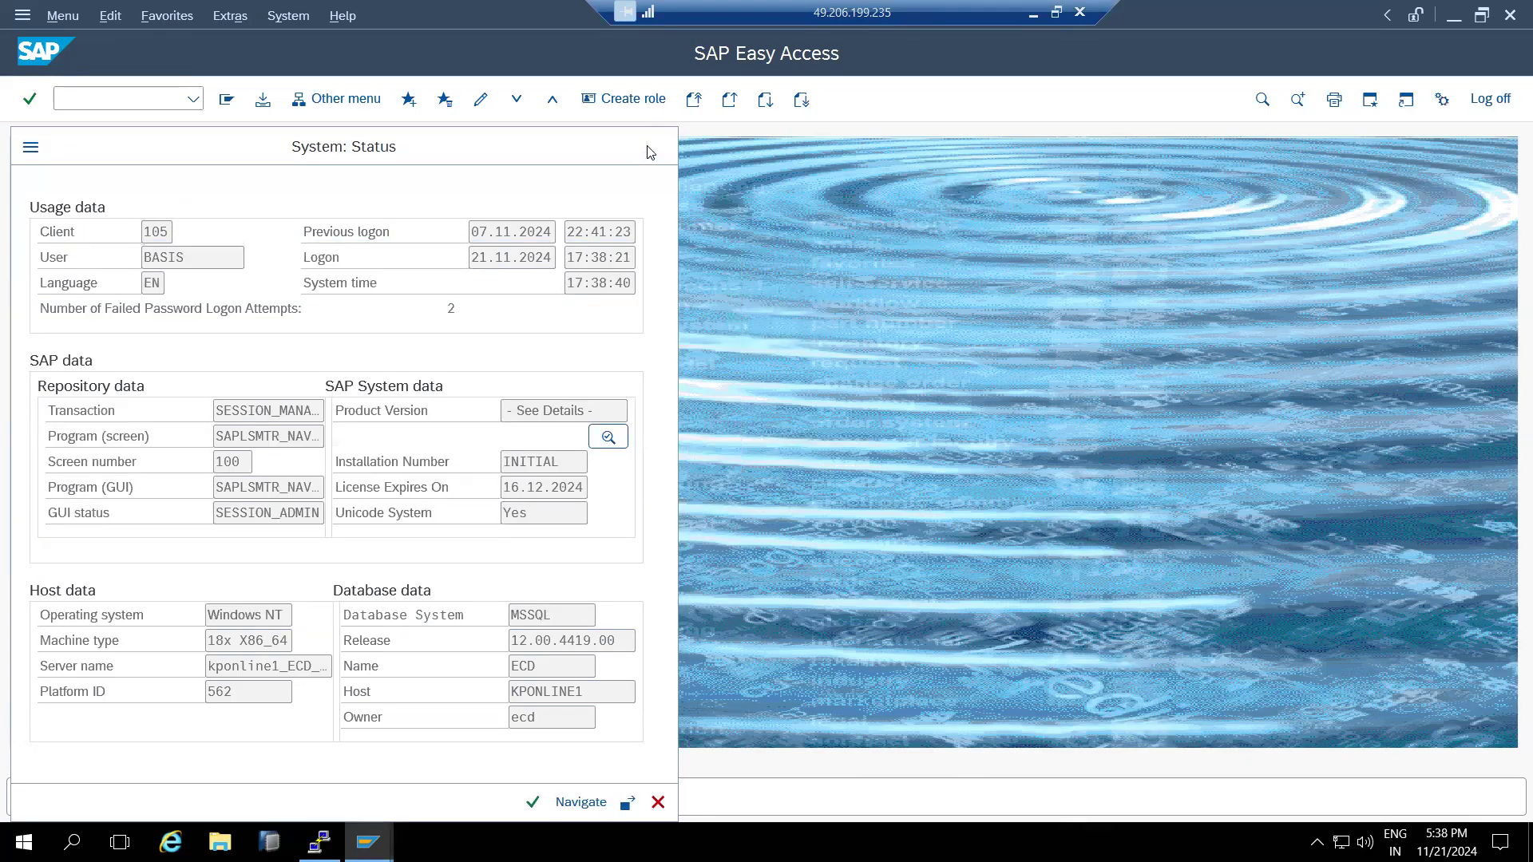
pyautogui.click(657, 146)
pyautogui.click(1490, 99)
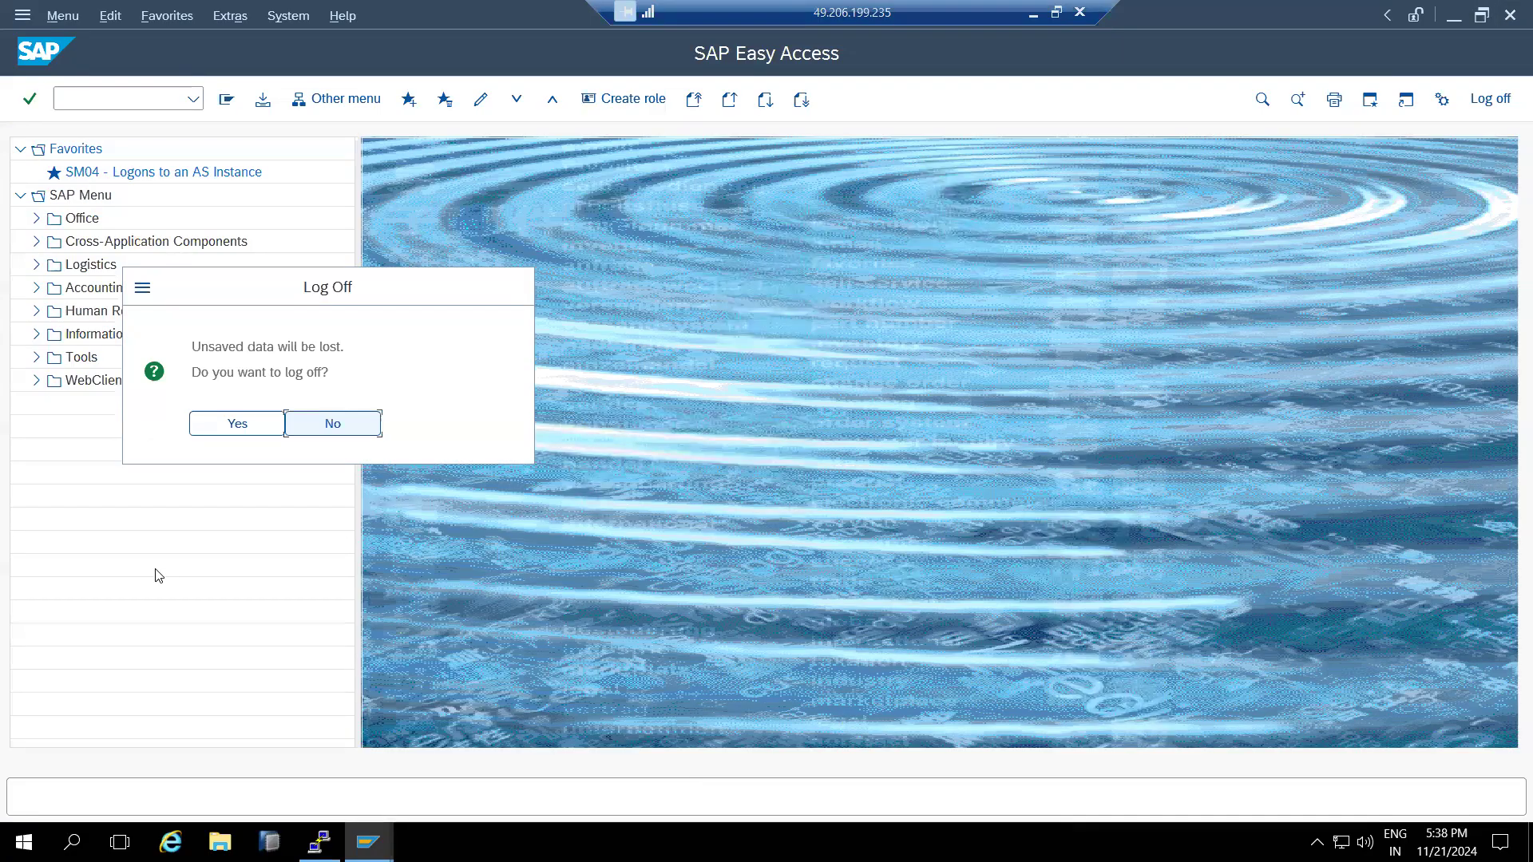
pyautogui.click(231, 429)
pyautogui.click(996, 491)
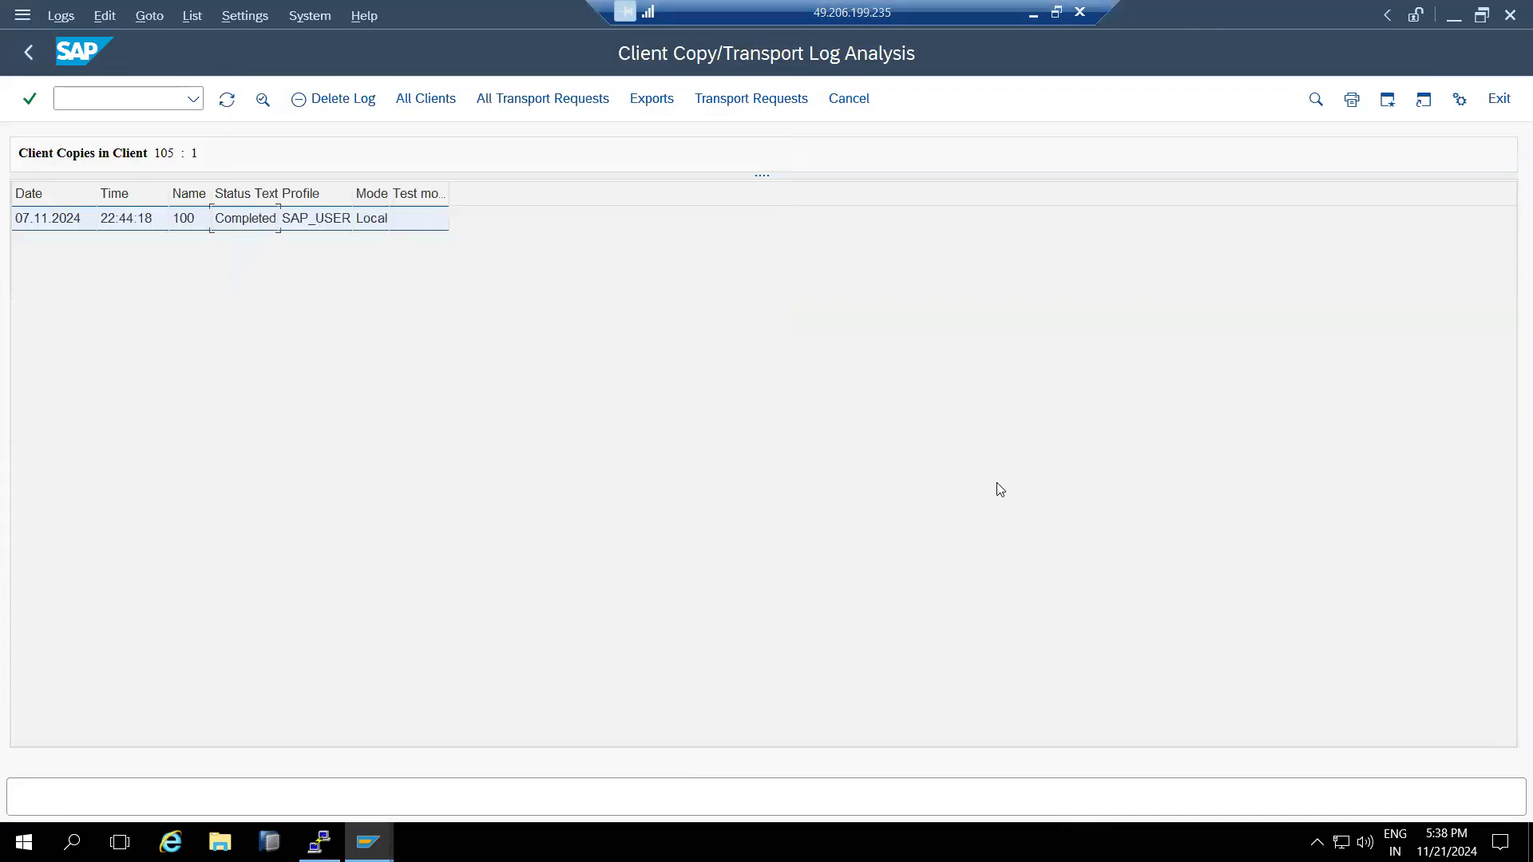
# - Check the session's current system and client details
pyautogui.click(1389, 14)
pyautogui.click(1351, 19)
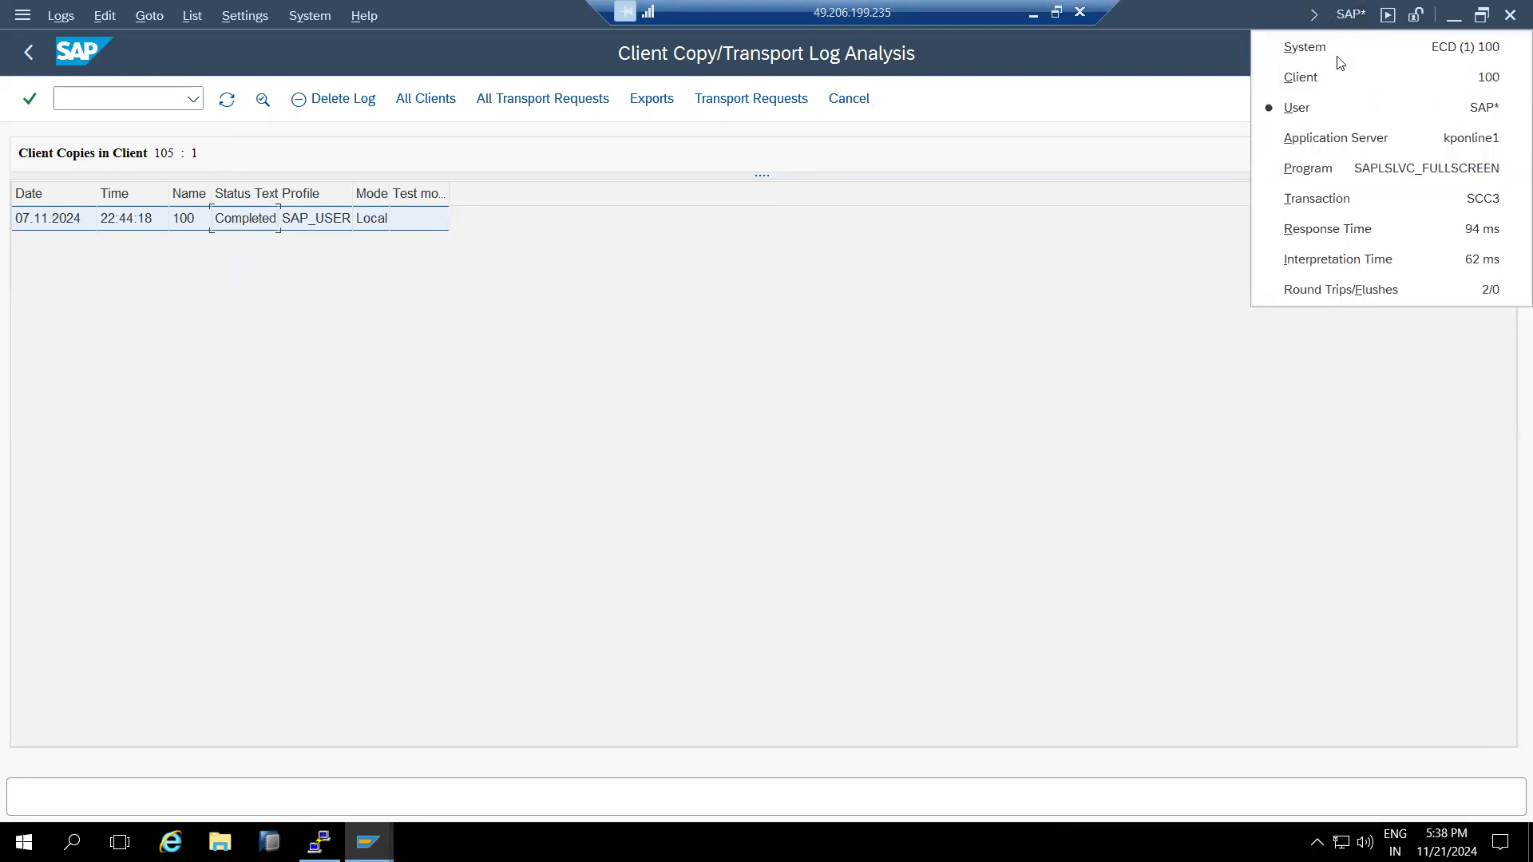
pyautogui.click(82, 95)
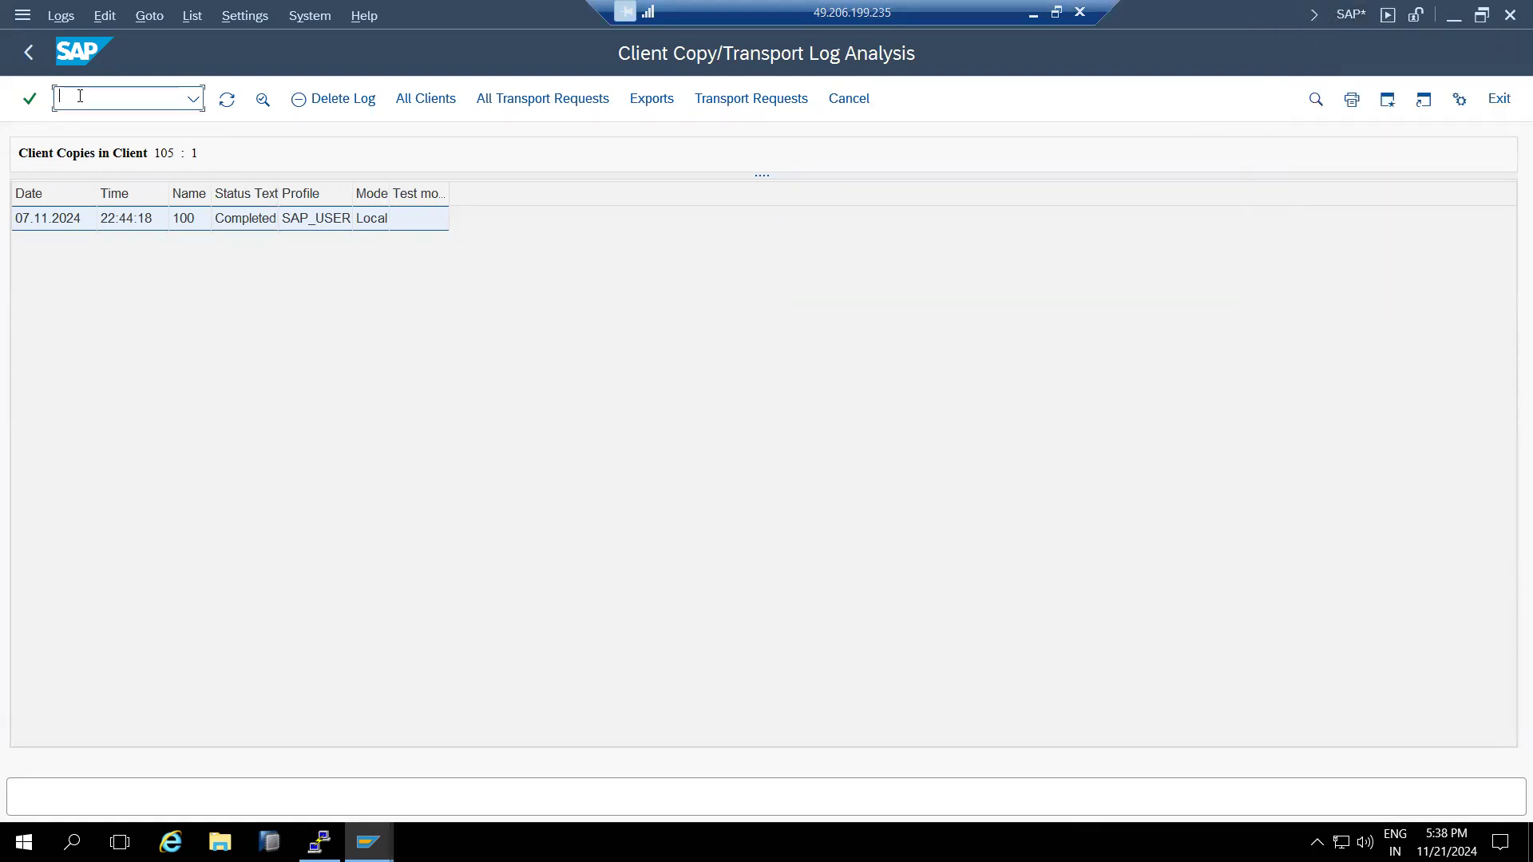
# - In SCCL, pick source client 105 from the F4 list and start the copy immediately
pyautogui.write('/nsccl')
pyautogui.press('Return')
pyautogui.doubleClick(278, 225)
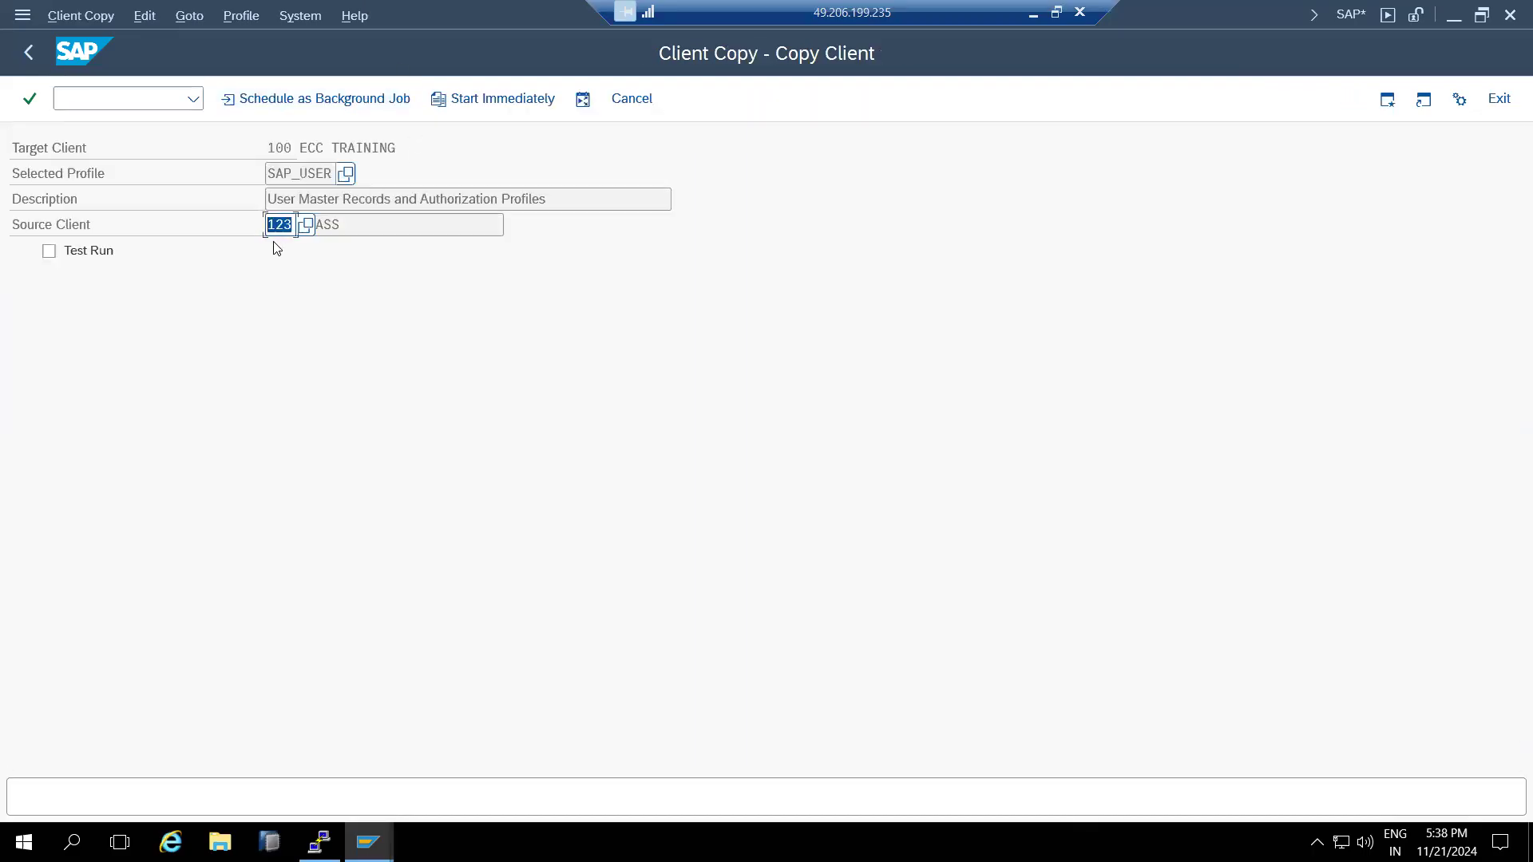
pyautogui.click(307, 225)
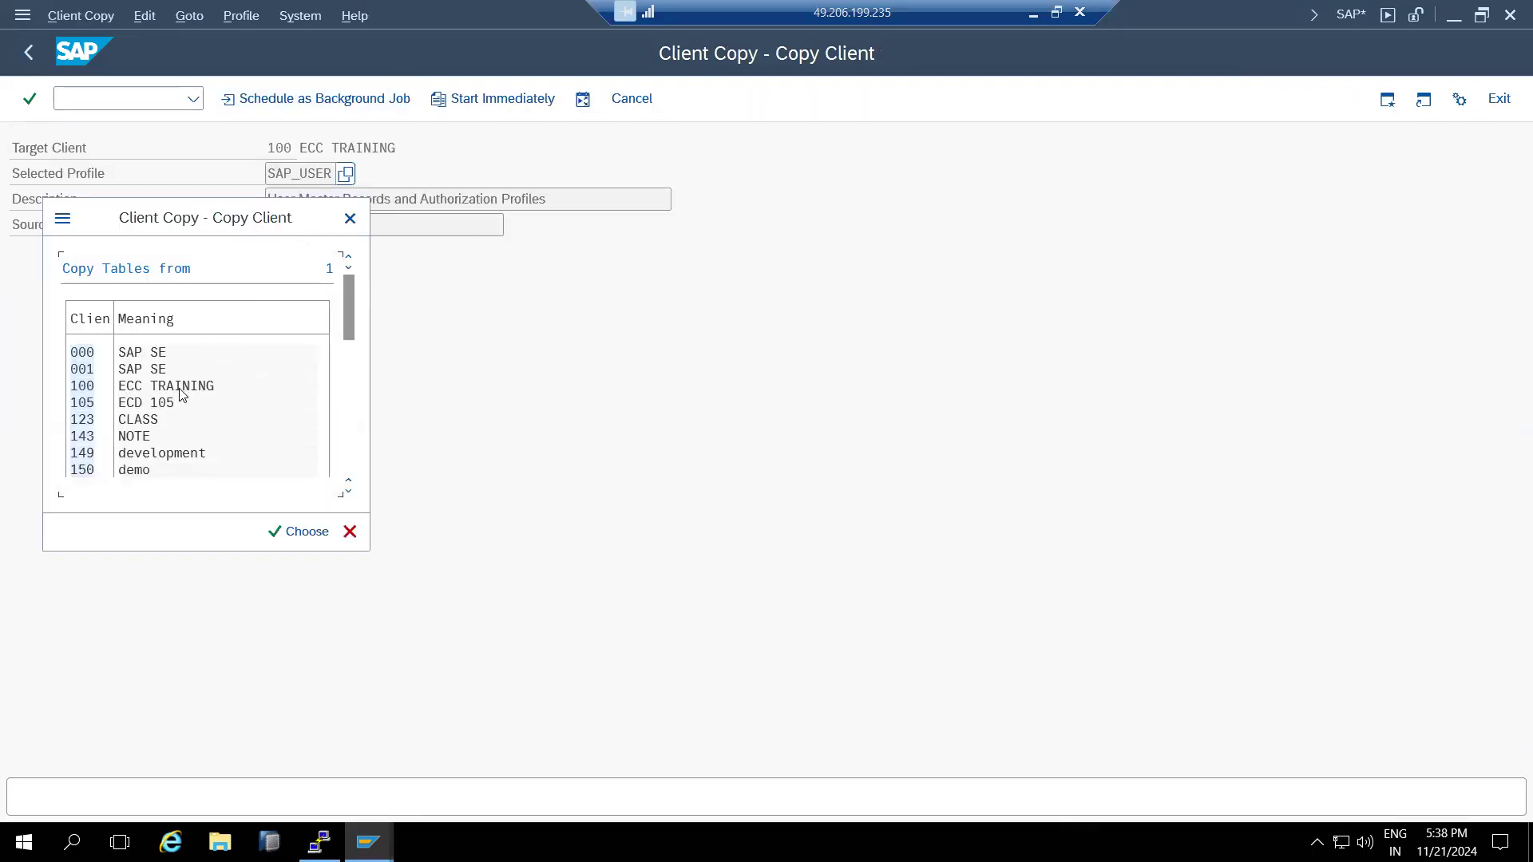
pyautogui.click(83, 404)
pyautogui.doubleClick(83, 405)
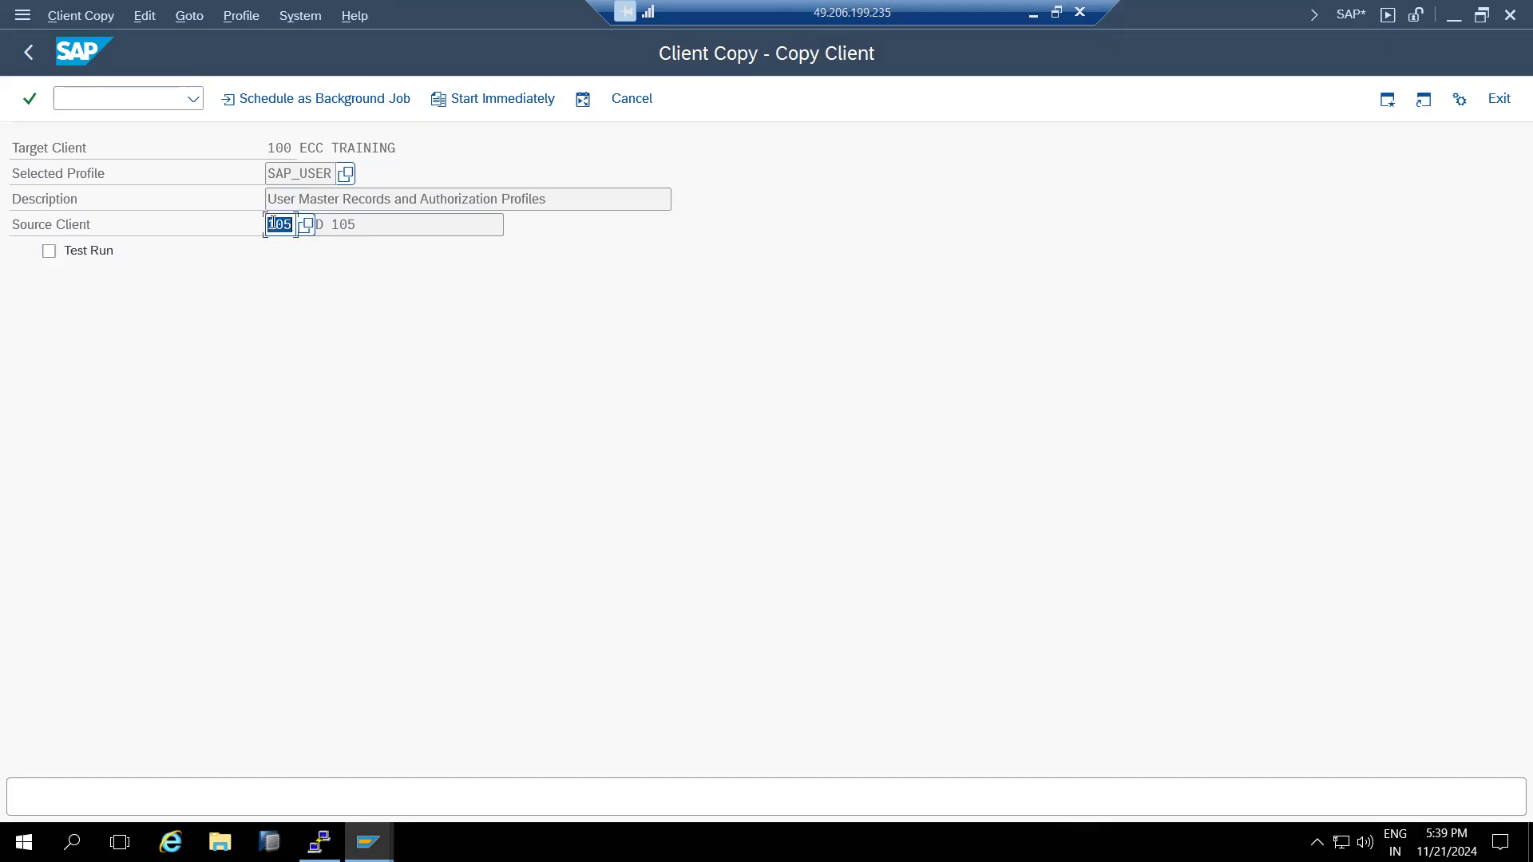
pyautogui.click(479, 103)
# - Confirm the 105-to-100 copy, move the running dialog aside, and minimise SAP to reveal Paint
pyautogui.click(368, 682)
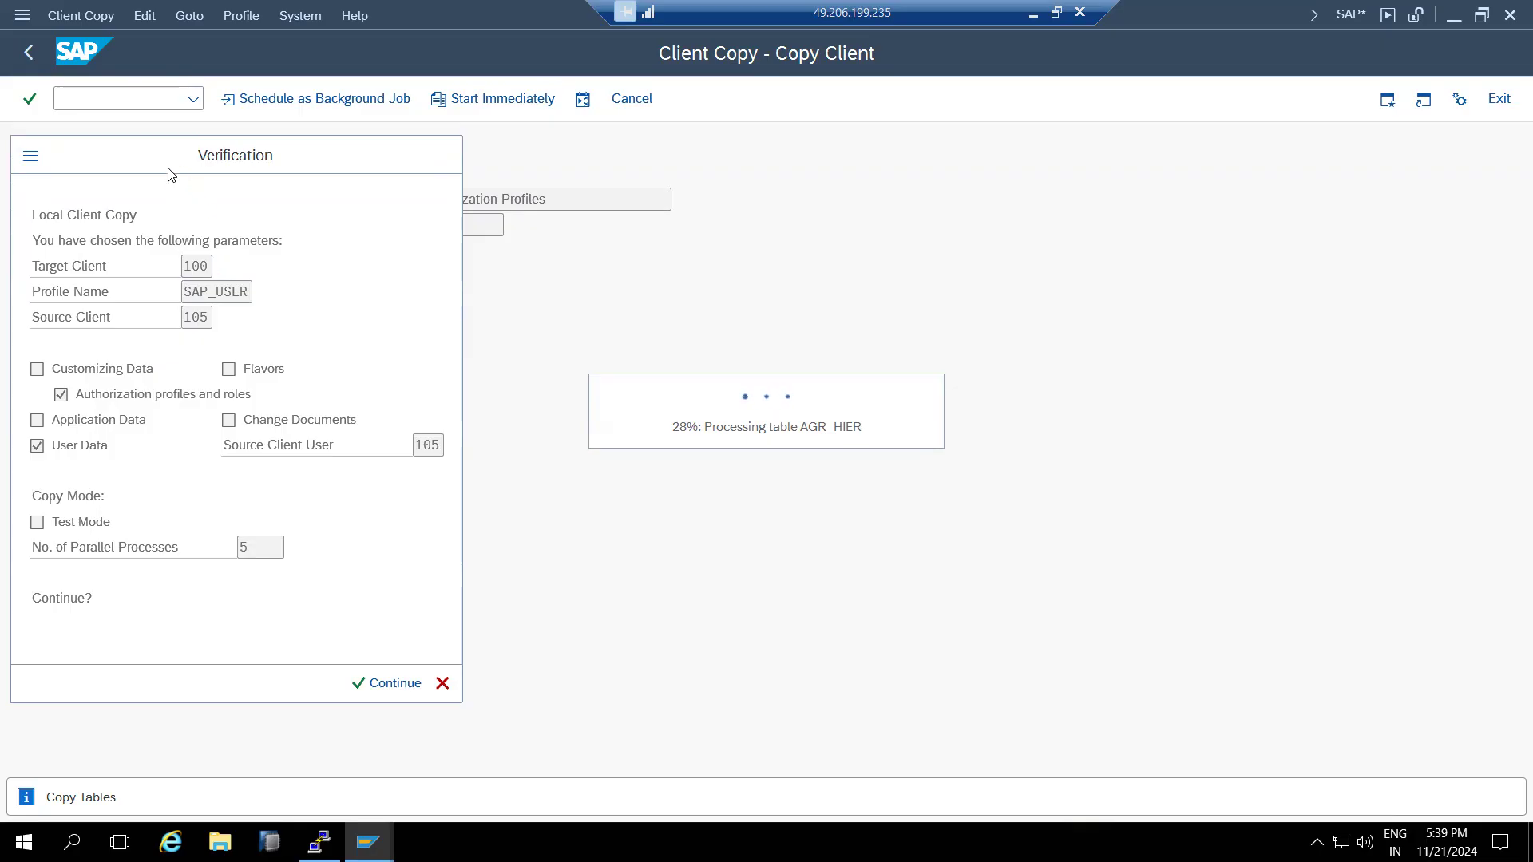
pyautogui.moveTo(171, 174); pyautogui.dragTo(265, 173)
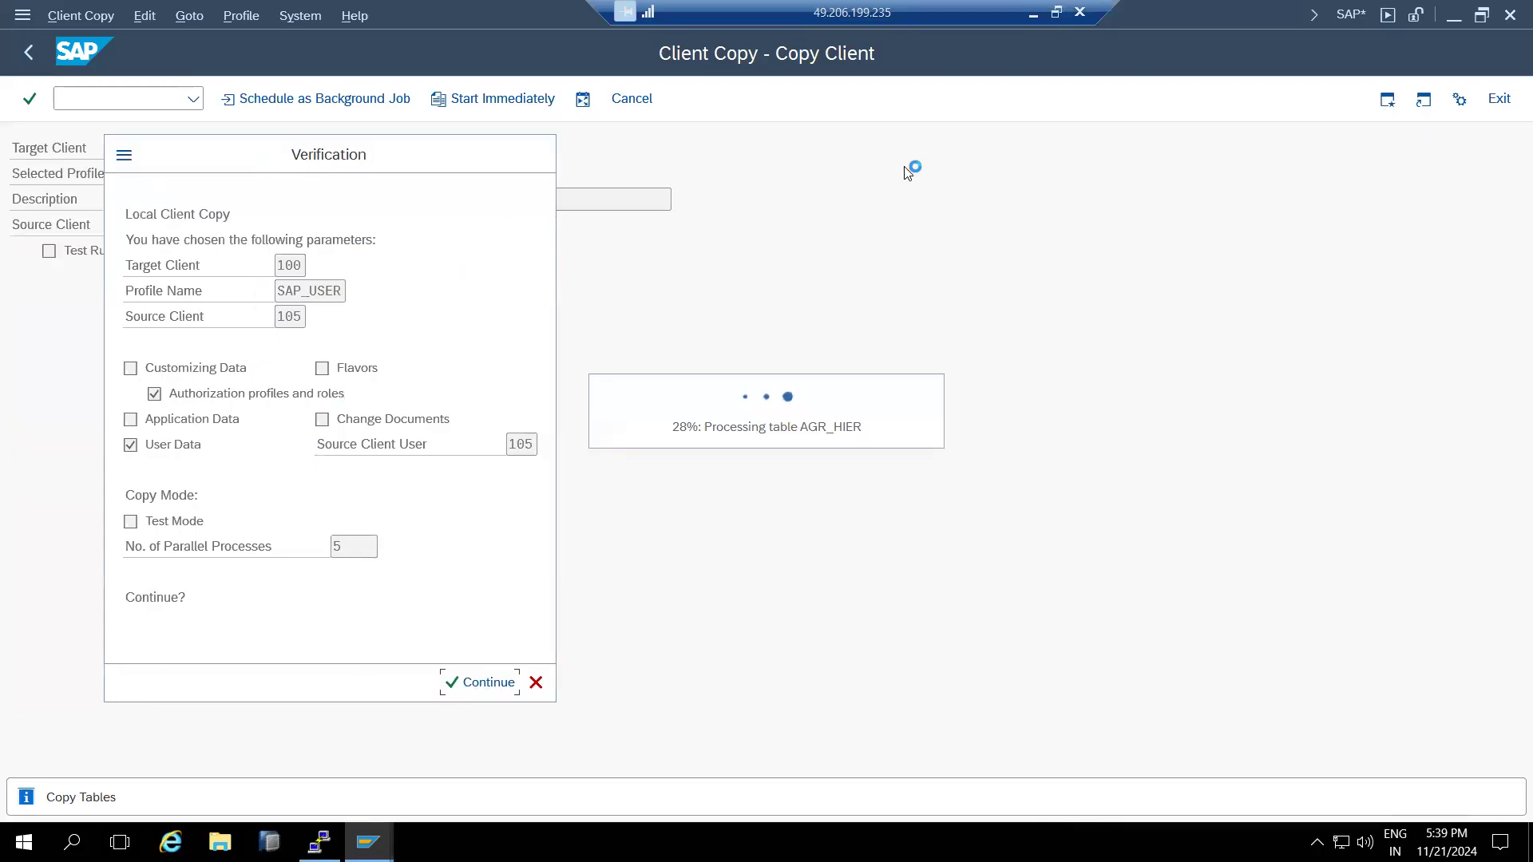
pyautogui.click(1030, 13)
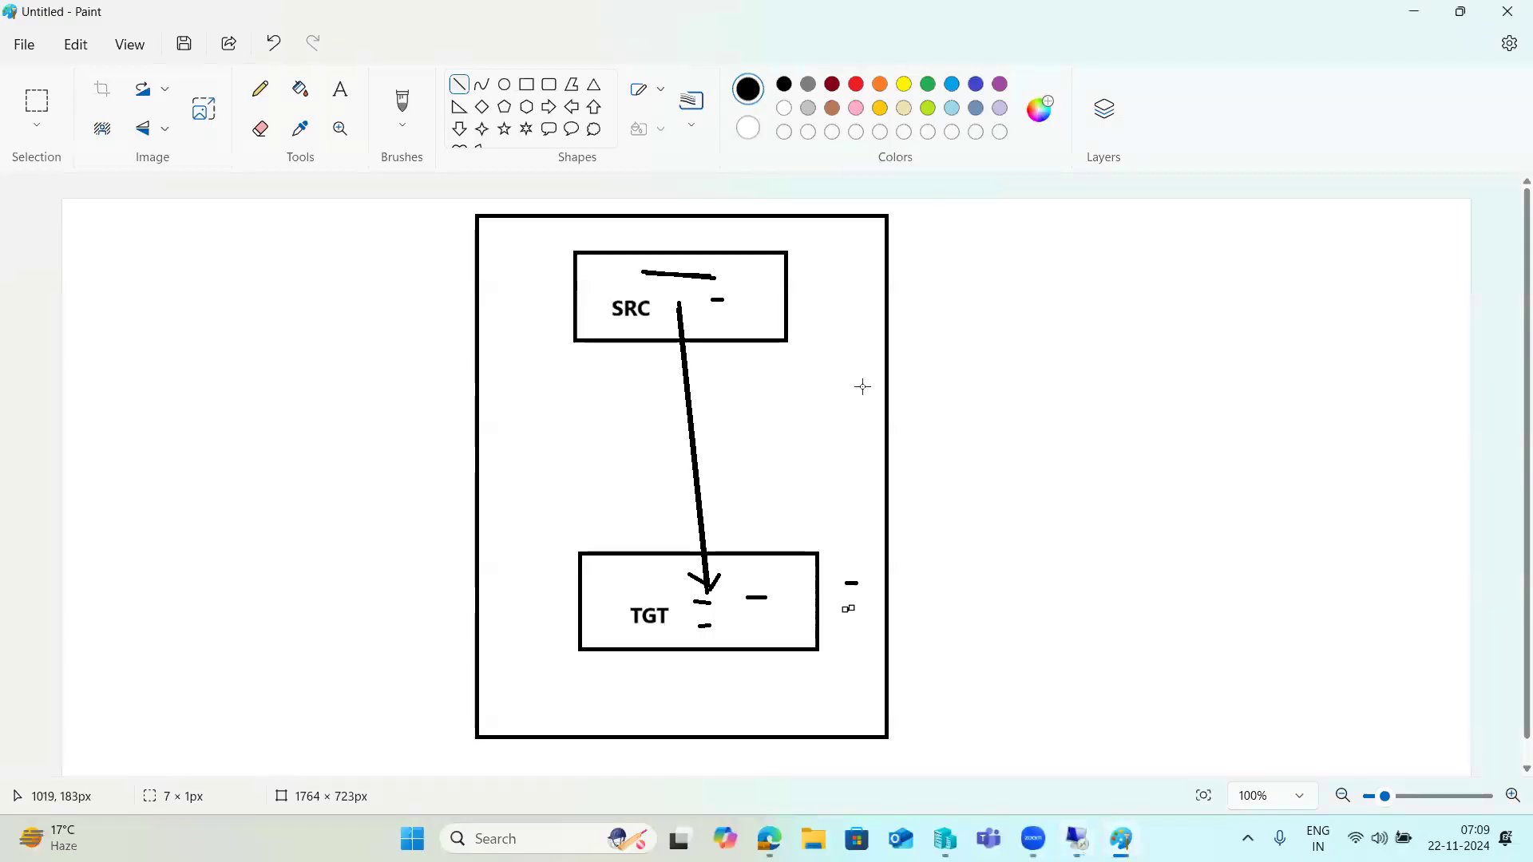
# - Commit the last line and undo every stroke of the SRC/TGT diagram
pyautogui.click(1039, 463)
pyautogui.hotkey('ctrl', 'z')
pyautogui.hotkey('ctrl', 'z')
pyautogui.hotkey('ctrl', 'z')
pyautogui.hotkey('ctrl', 'z')
pyautogui.hotkey('ctrl', 'z')
pyautogui.hotkey('ctrl', 'z')
pyautogui.hotkey('ctrl', 'z')
pyautogui.hotkey('ctrl', 'z')
pyautogui.hotkey('ctrl', 'z')
pyautogui.hotkey('ctrl', 'z')
pyautogui.hotkey('ctrl', 'z')
pyautogui.hotkey('ctrl', 'z')
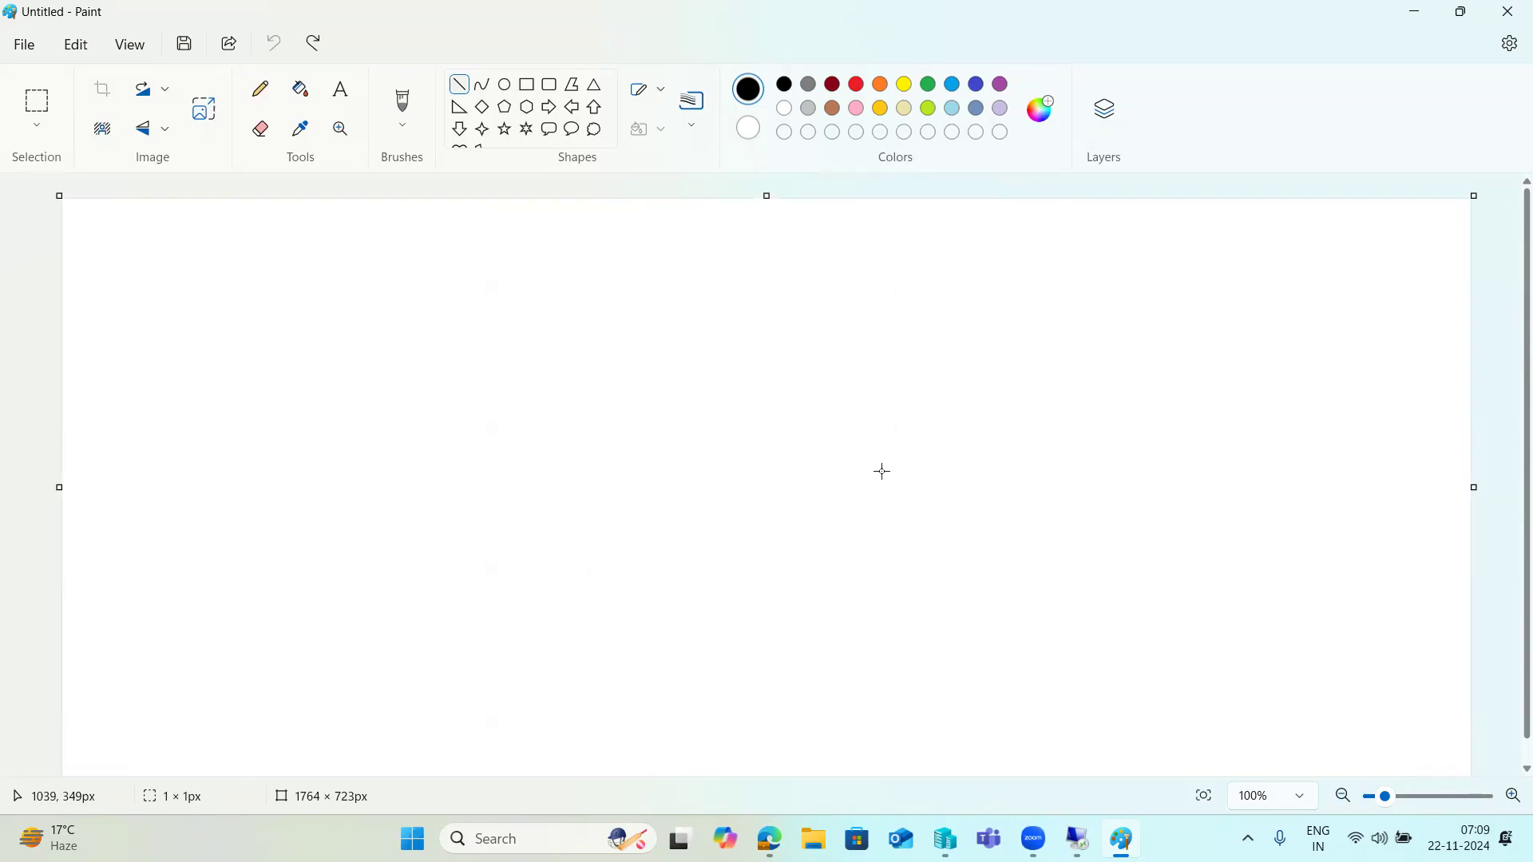
# - Return to the SAP session and wait for the log: 103 tables, program ran successfully
pyautogui.moveTo(1034, 838)
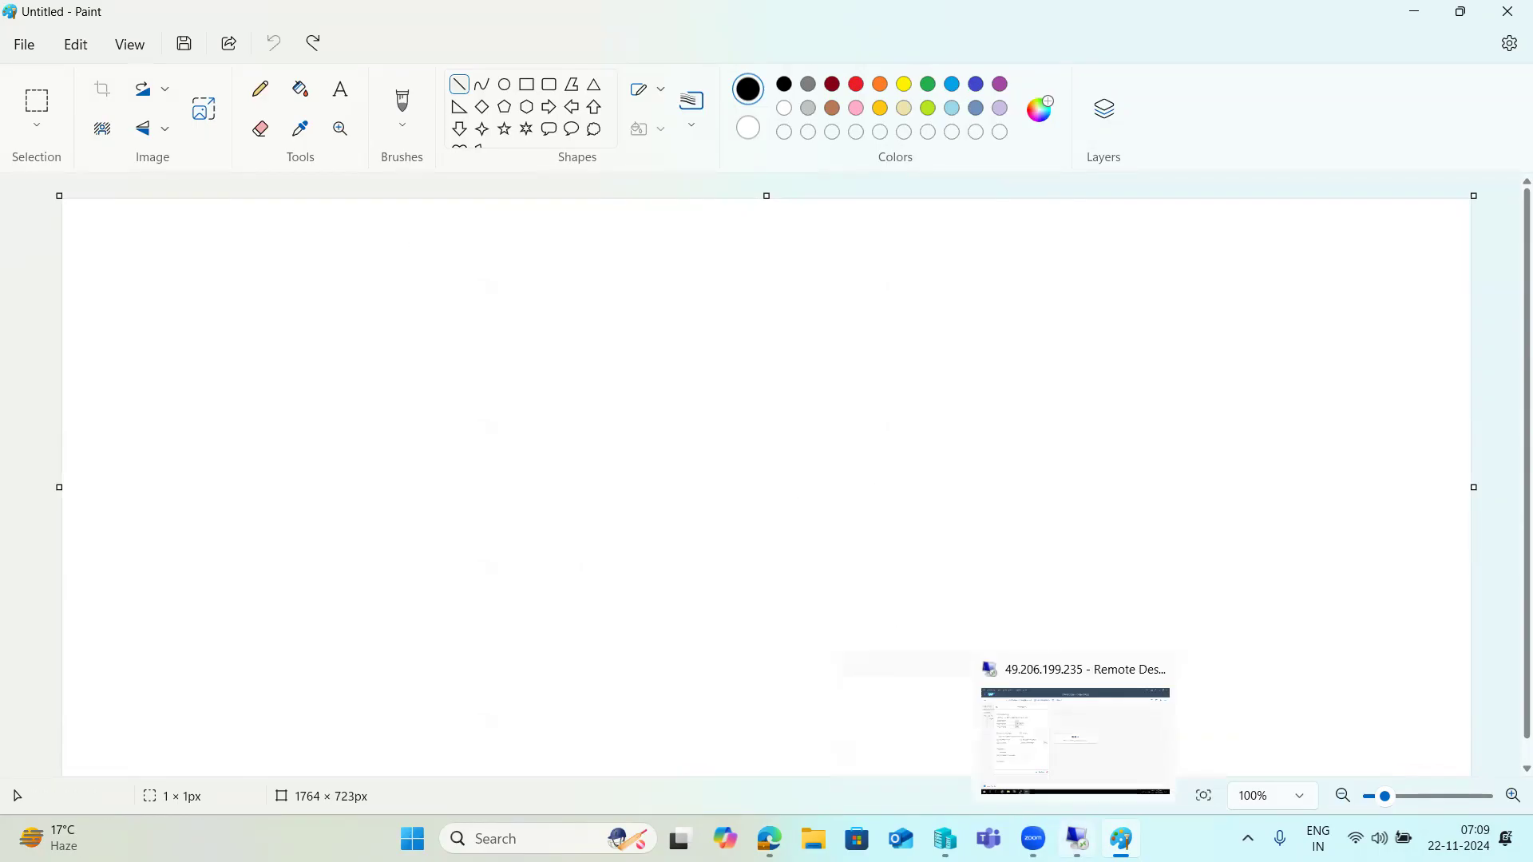
pyautogui.click(1071, 763)
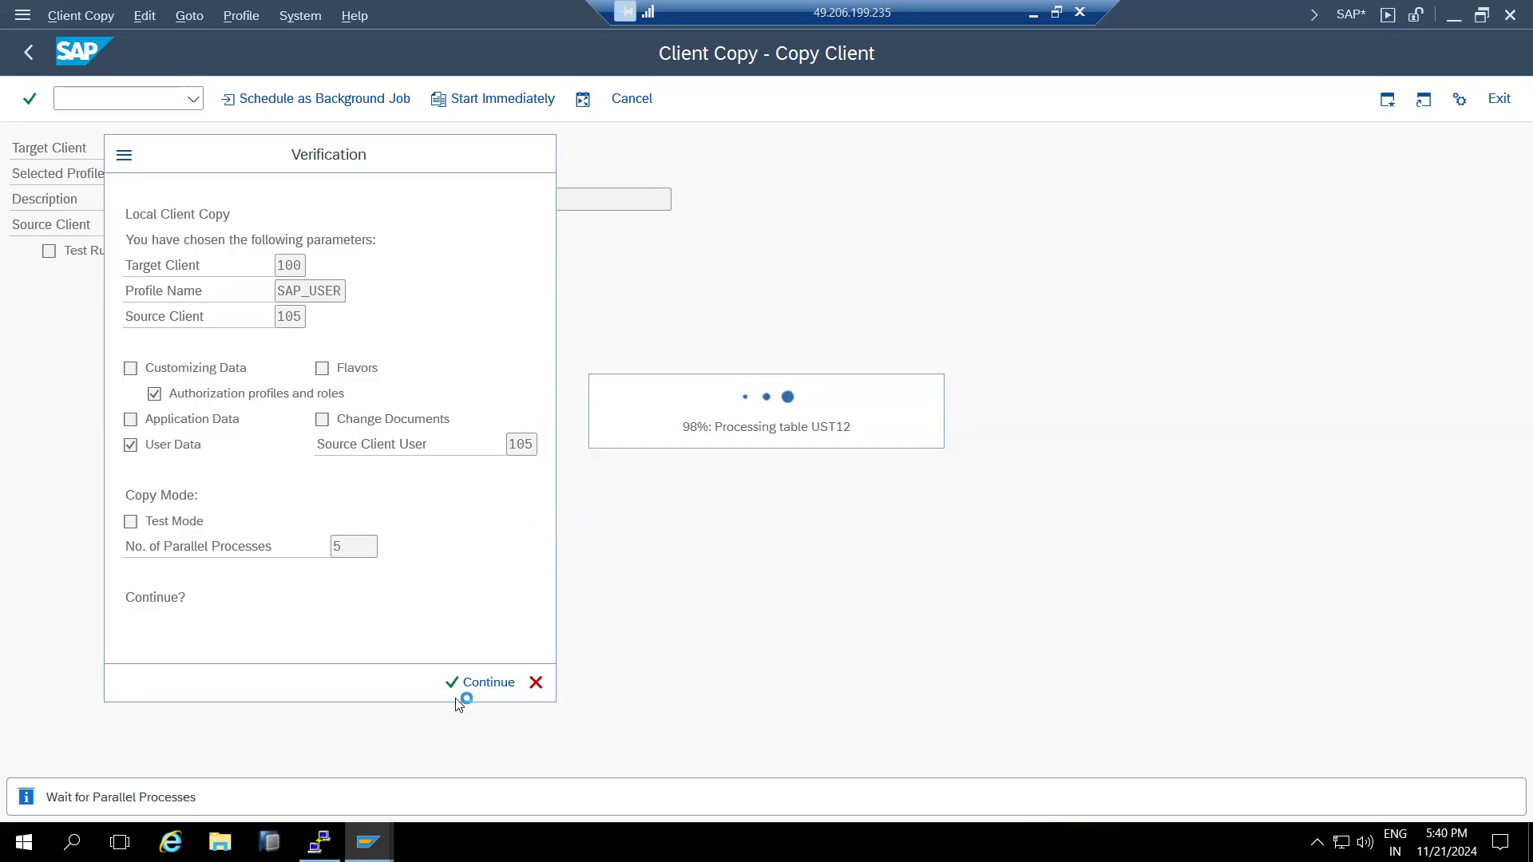
pyautogui.moveTo(367, 842)
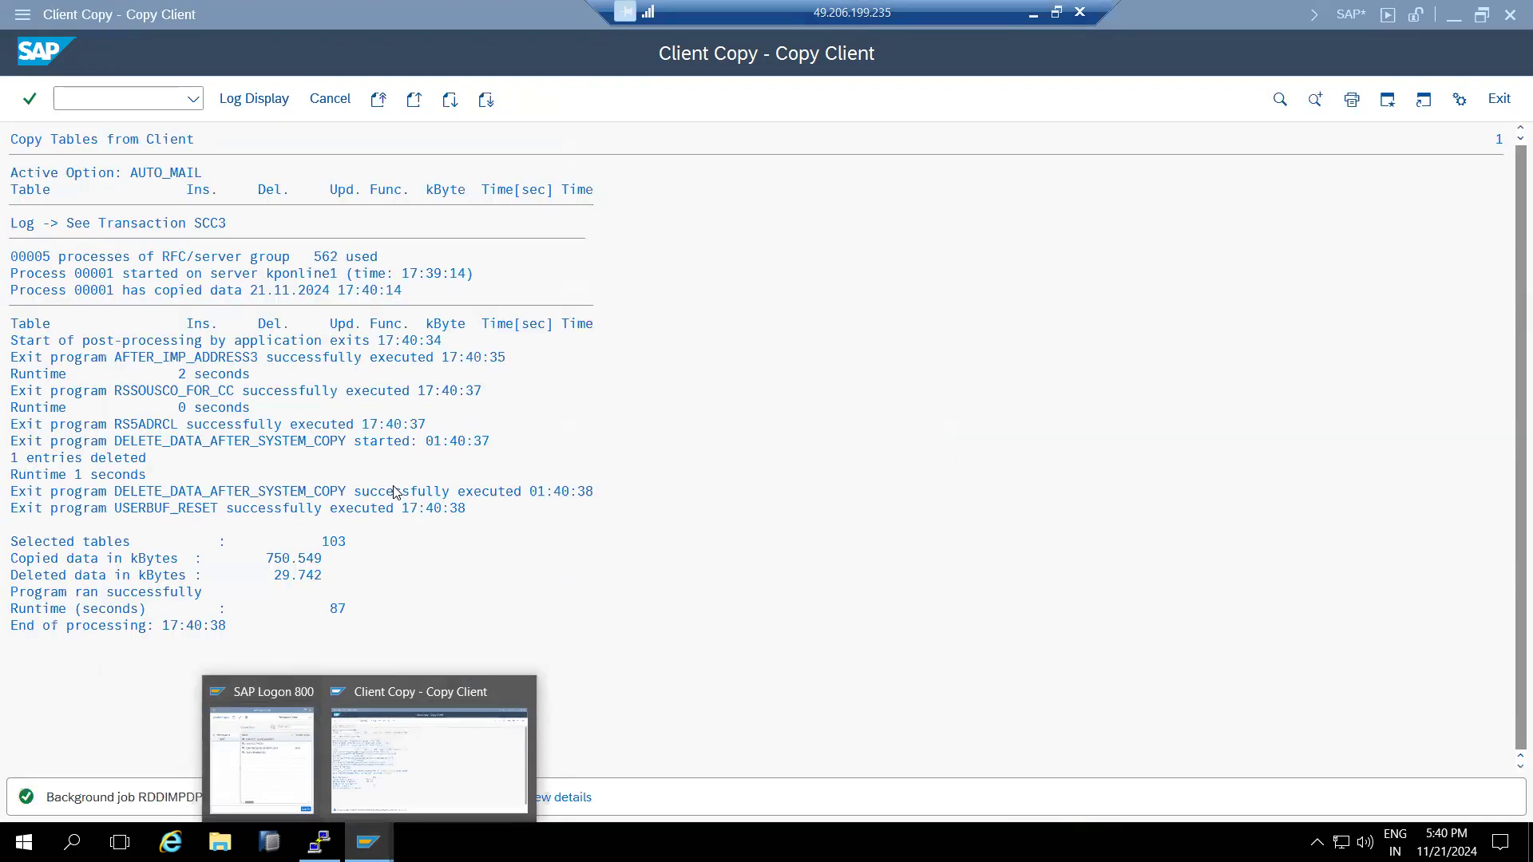
# - Close the client copy log, log off, and log on to client 100 with the copied administrator user
pyautogui.click(342, 102)
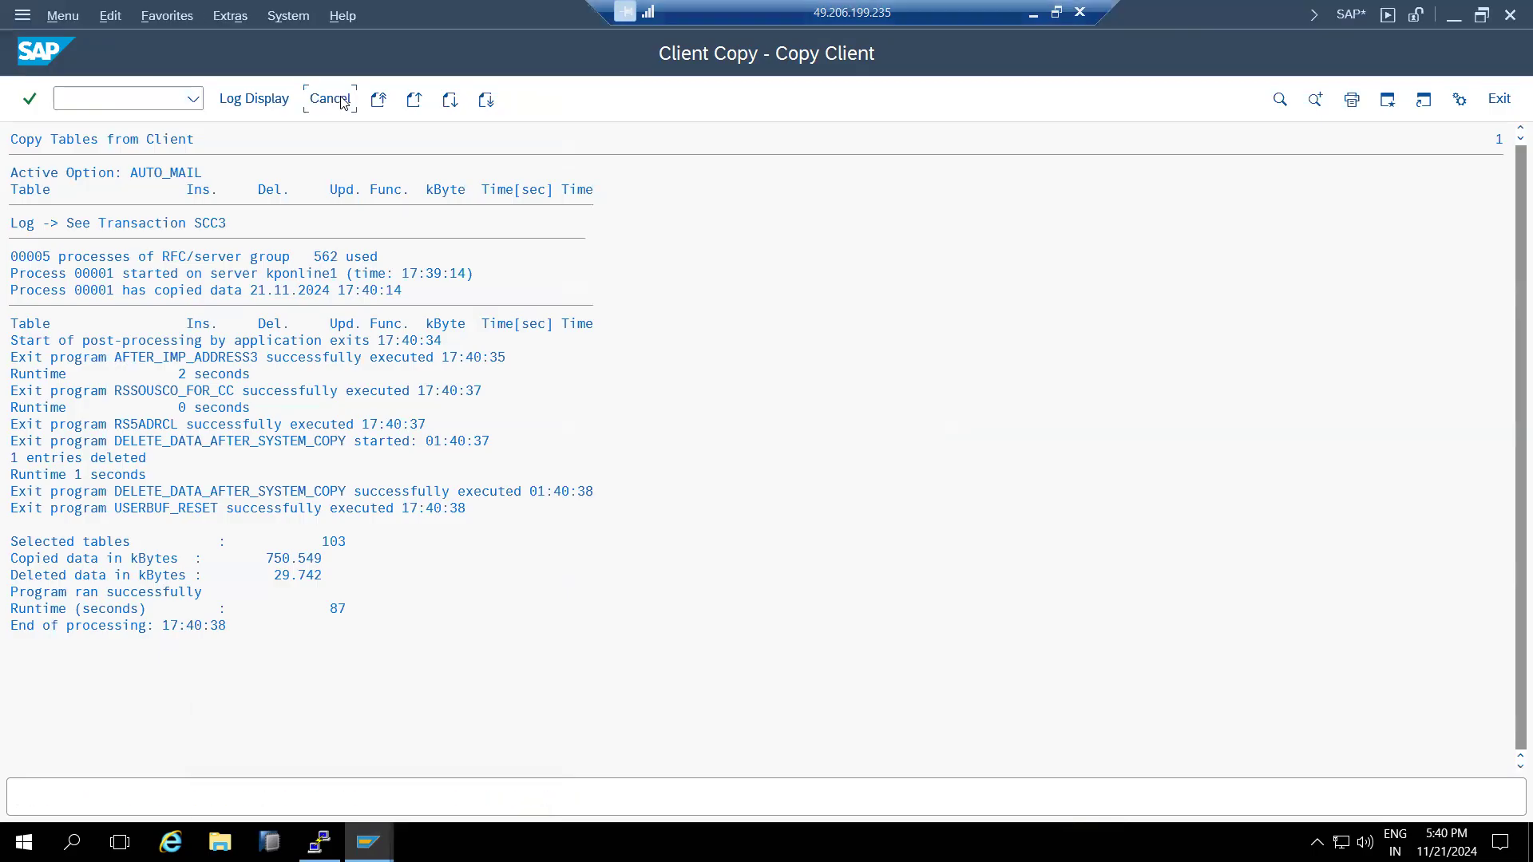
pyautogui.click(1510, 16)
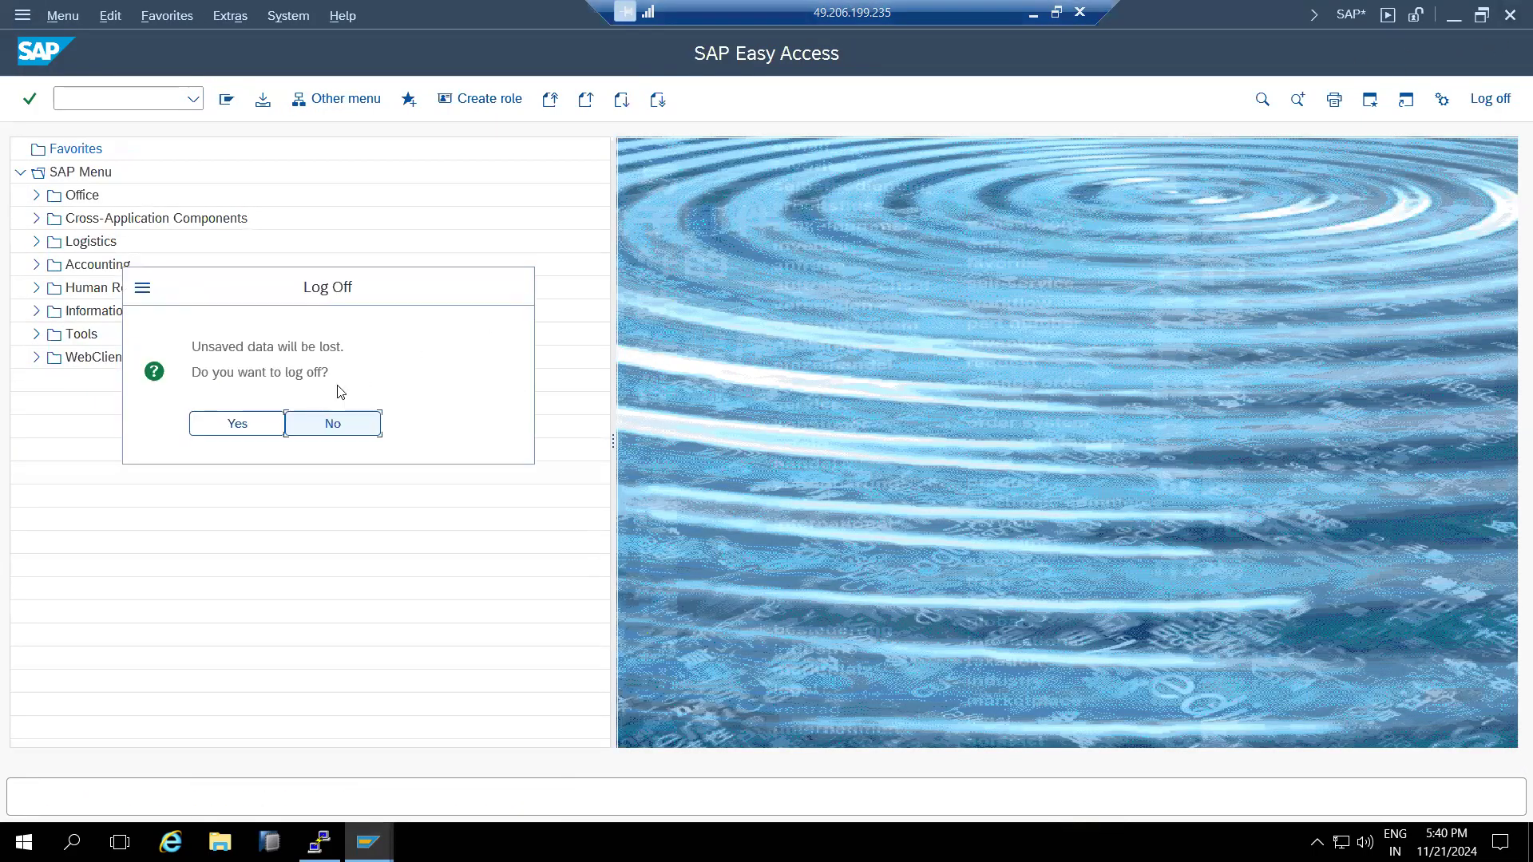
pyautogui.click(260, 424)
pyautogui.doubleClick(472, 293)
pyautogui.write('basis')
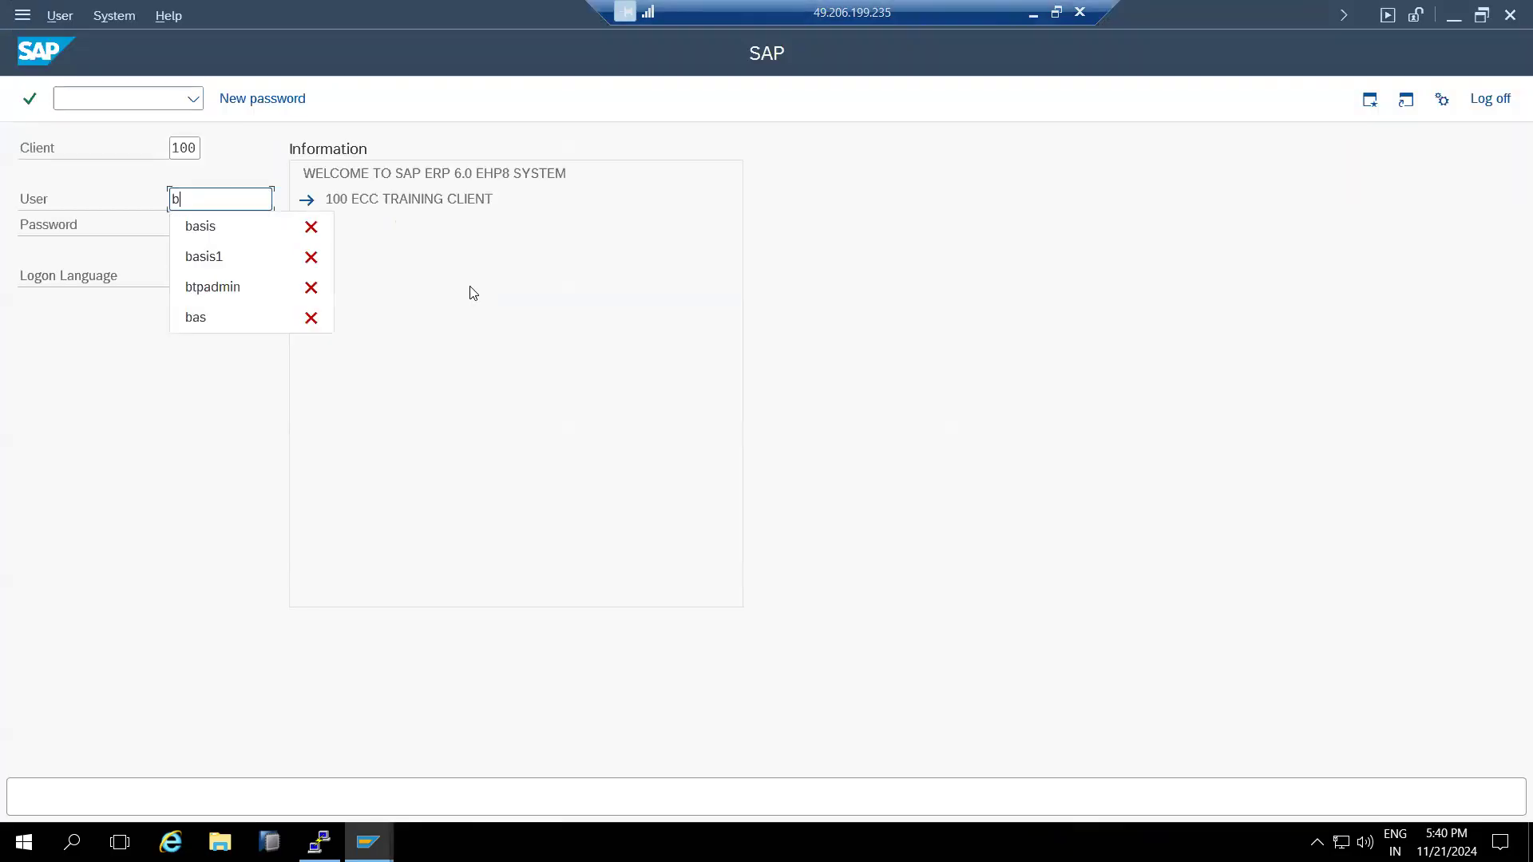
pyautogui.press('Tab')
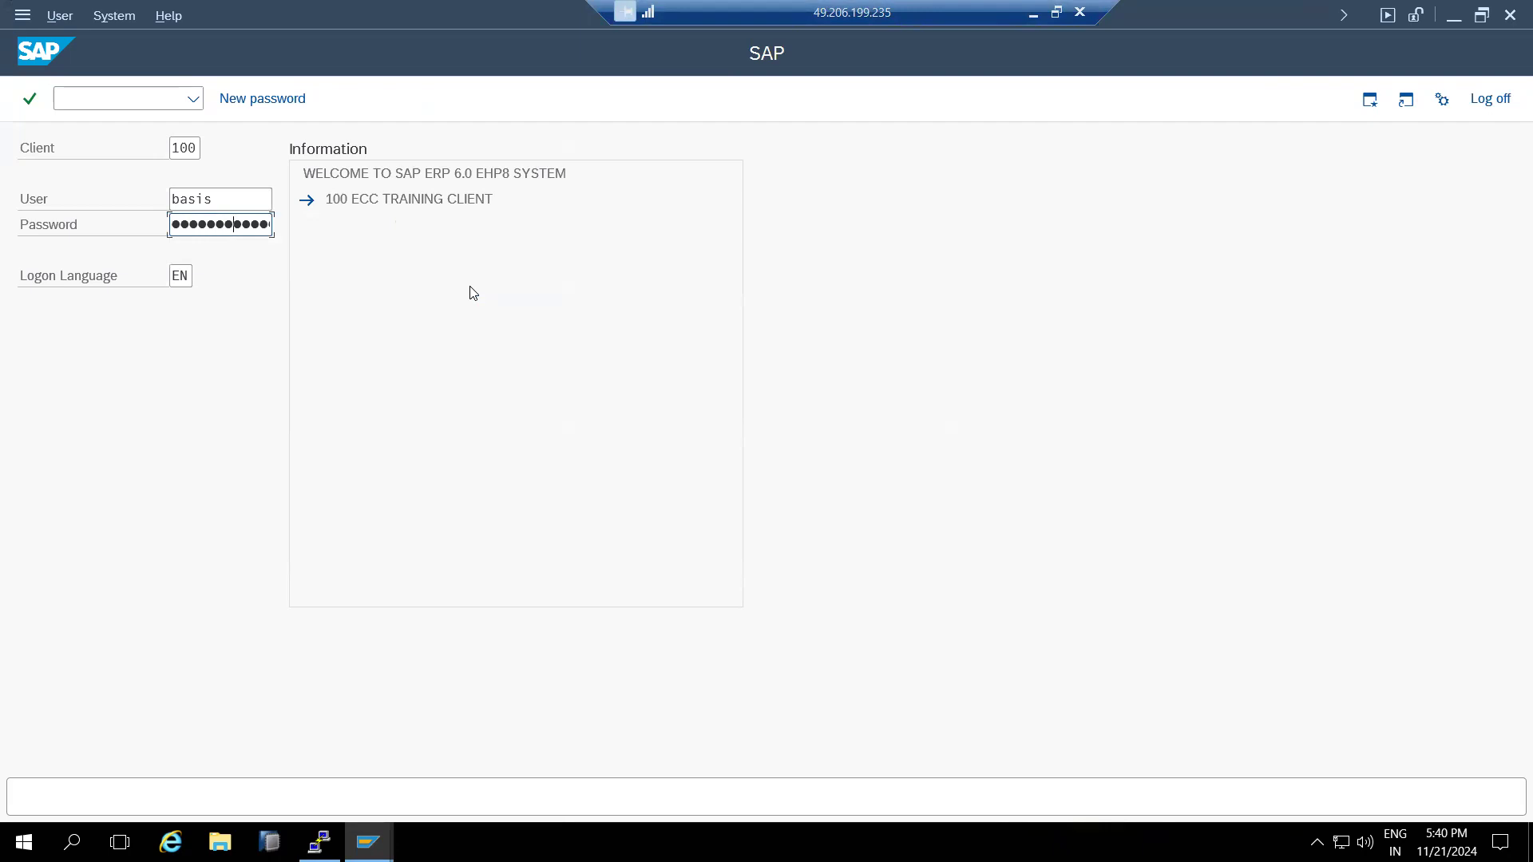
pyautogui.press('Return')
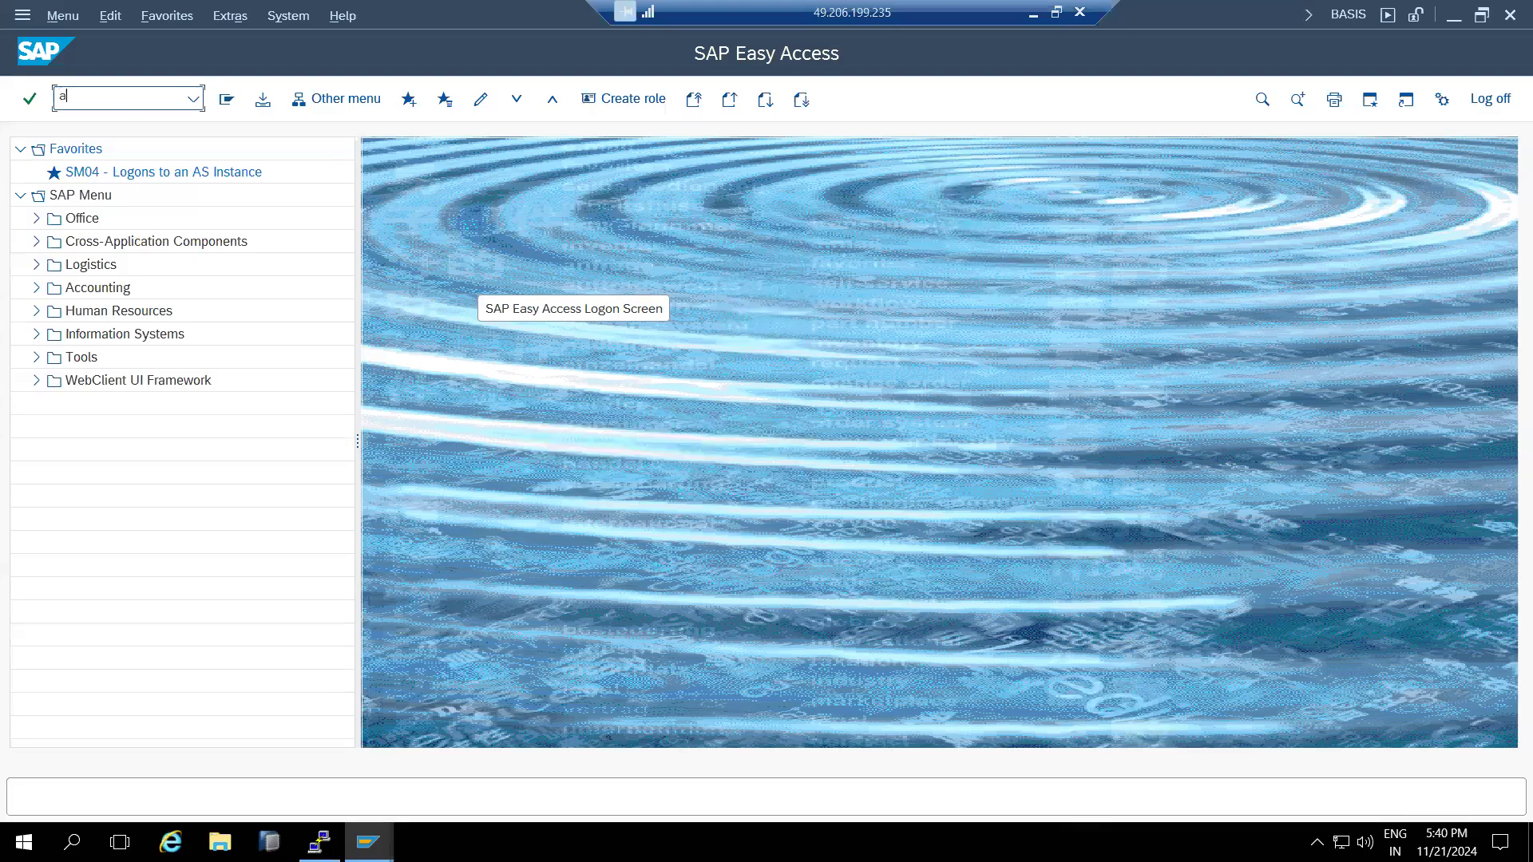
# - Check the logged-on users in AL08, then review the current session's system details
pyautogui.press('BackSpace')
pyautogui.press('BackSpace')
pyautogui.write('al08')
pyautogui.press('Return')
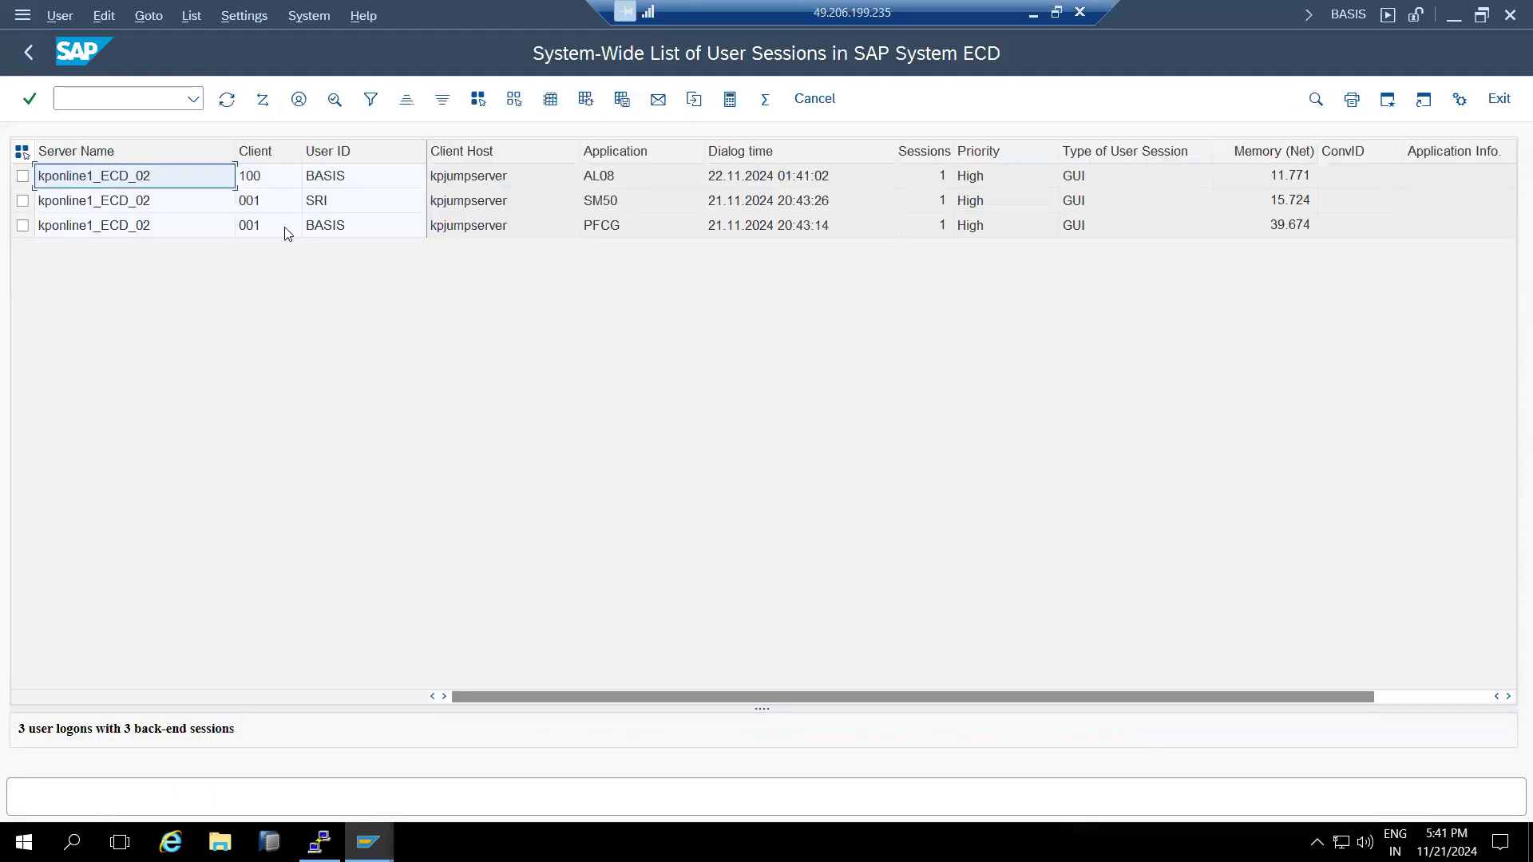
pyautogui.click(28, 53)
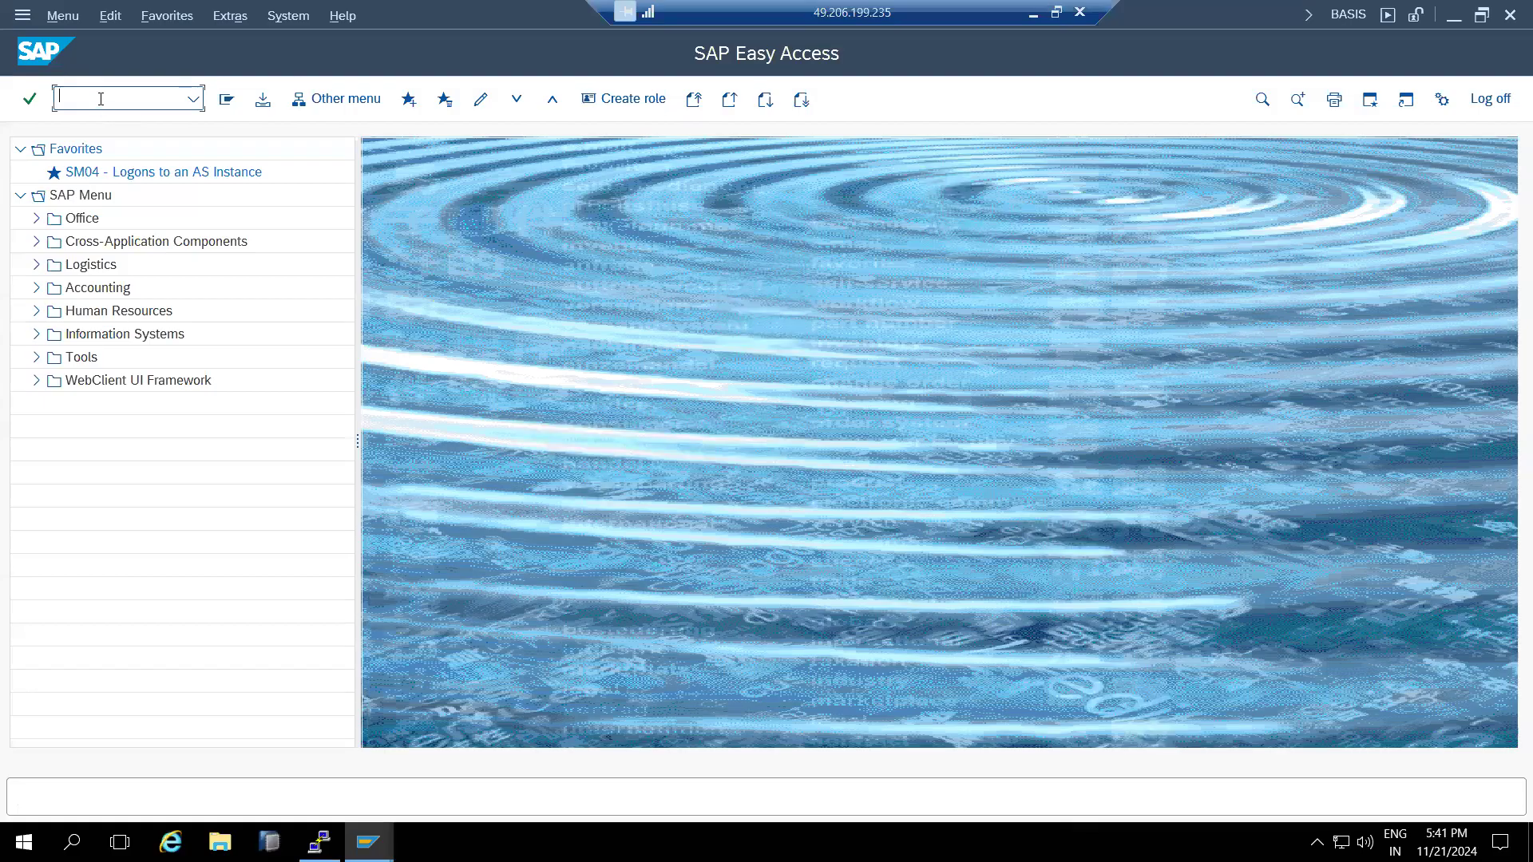
pyautogui.click(1338, 16)
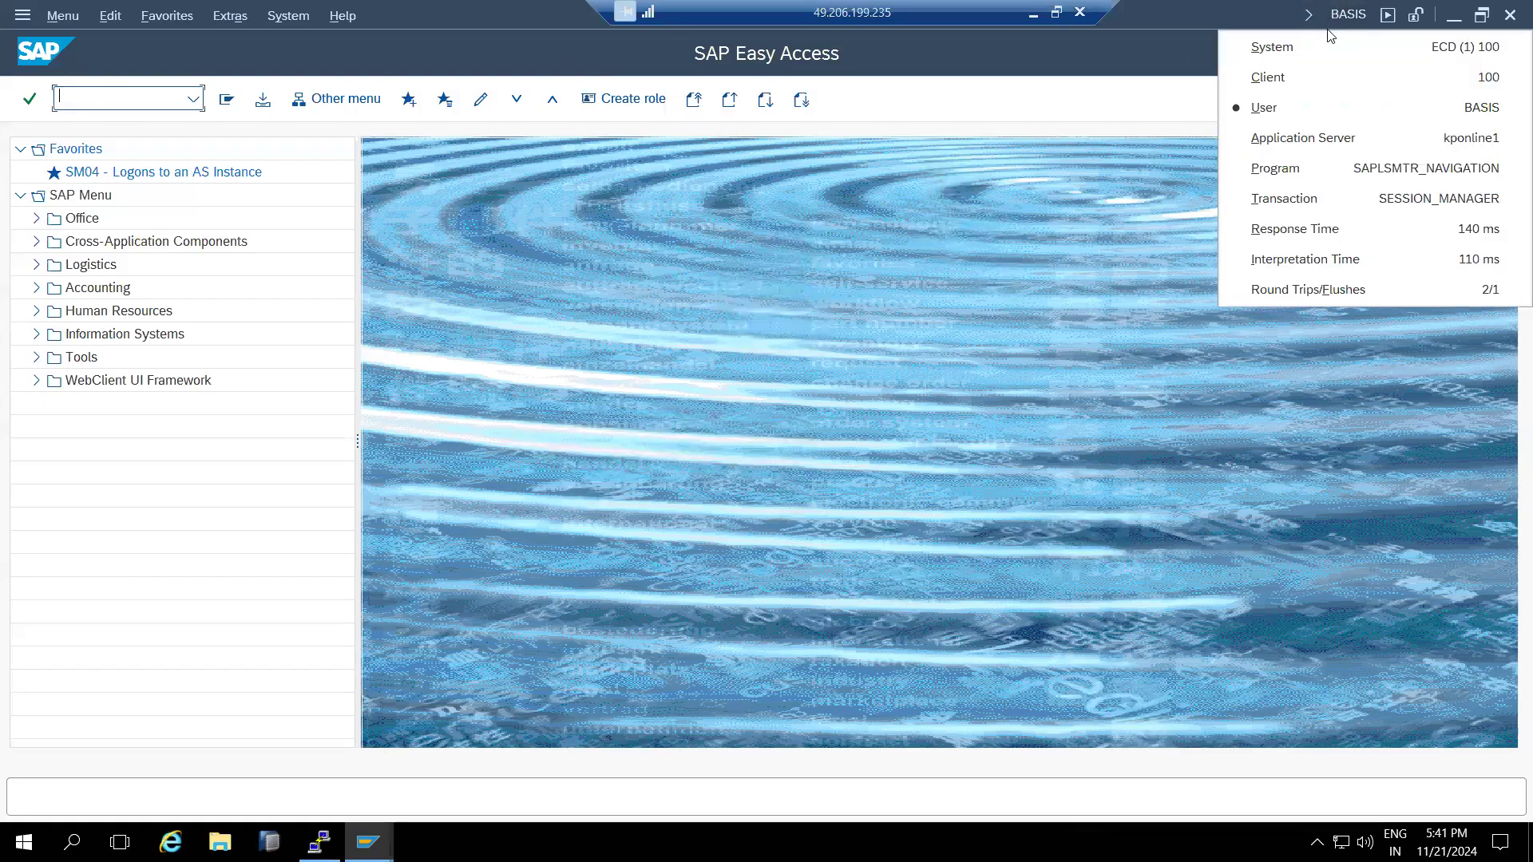
pyautogui.click(823, 325)
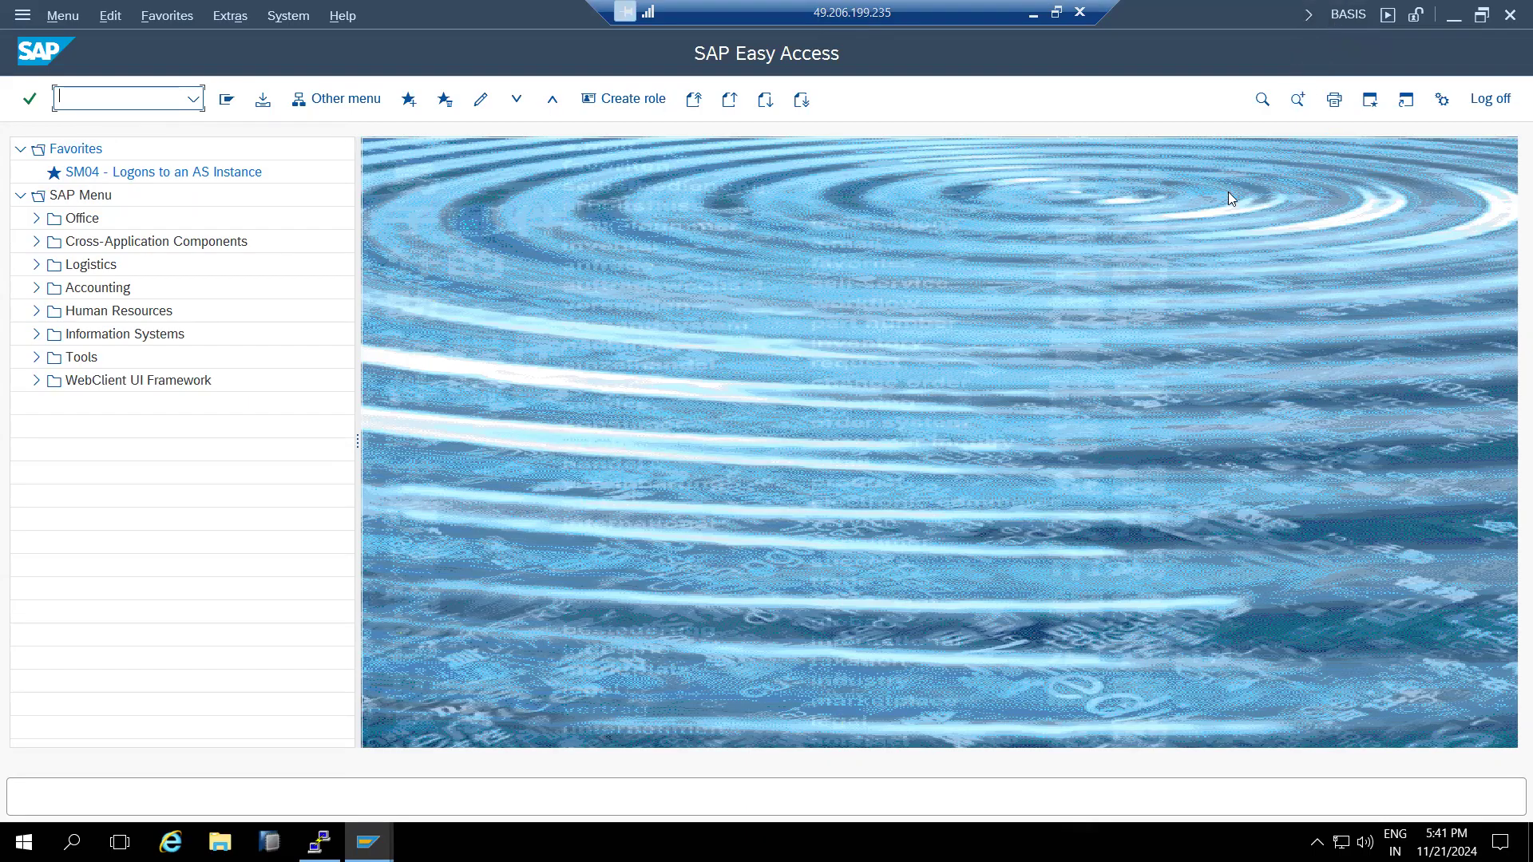
# - Log on to client 001 of another system from SAP Logon with the administrator user
pyautogui.moveTo(369, 842)
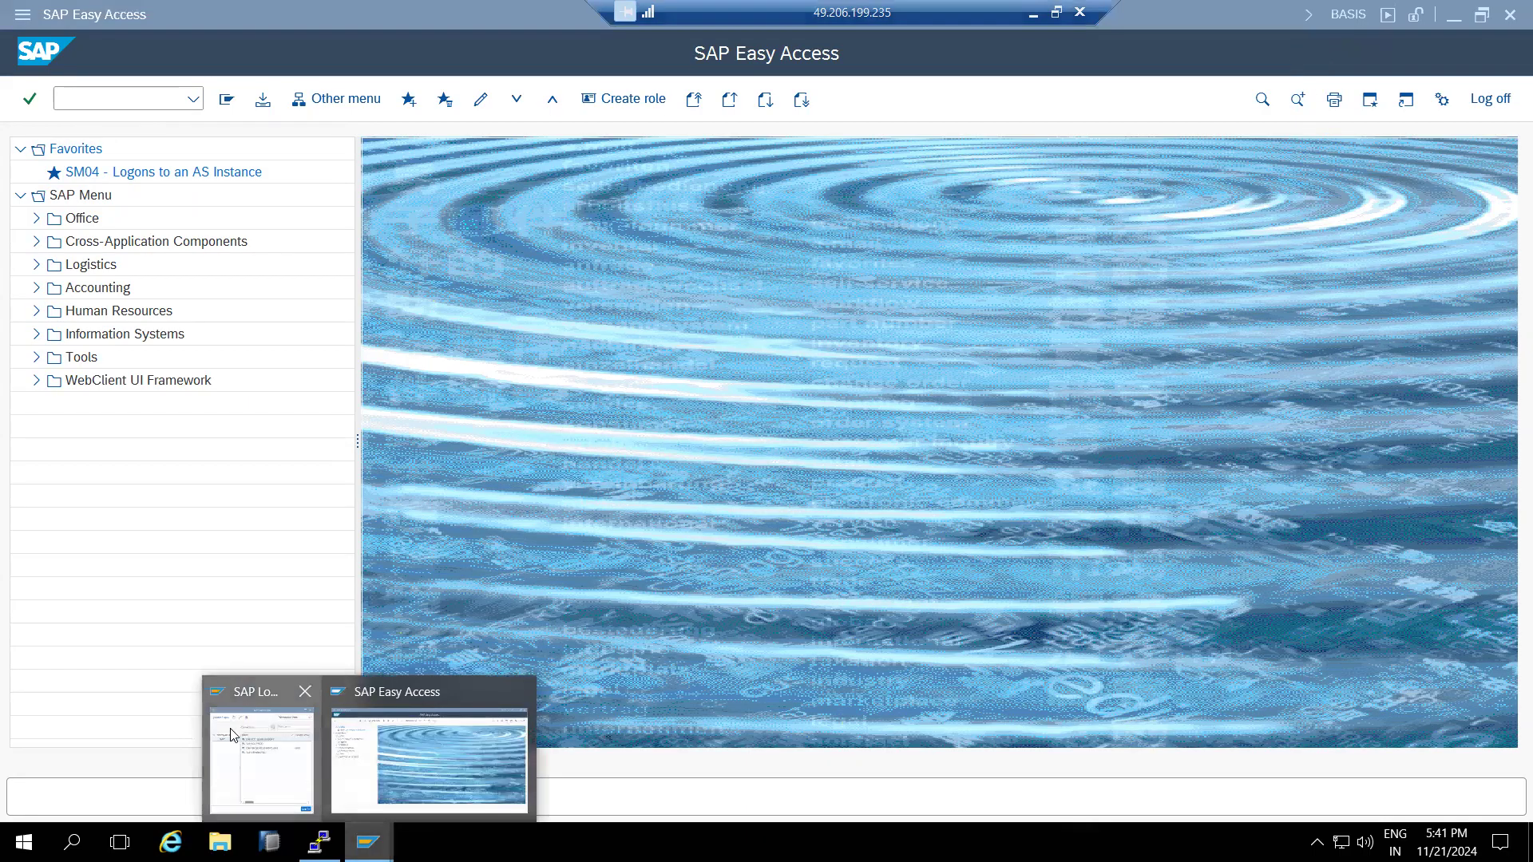
pyautogui.click(257, 760)
pyautogui.doubleClick(497, 331)
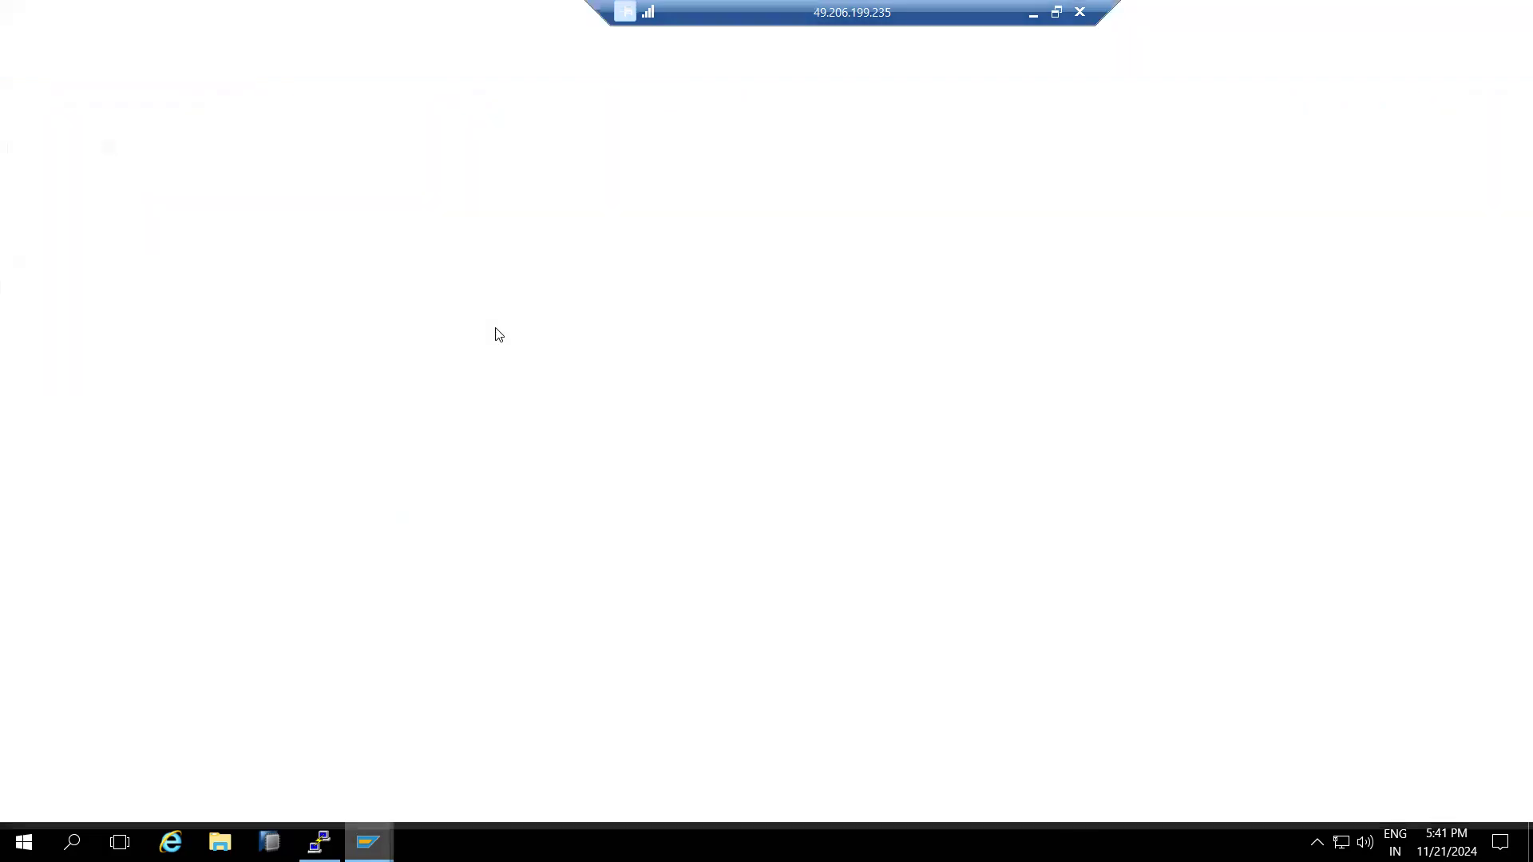
pyautogui.write('basis')
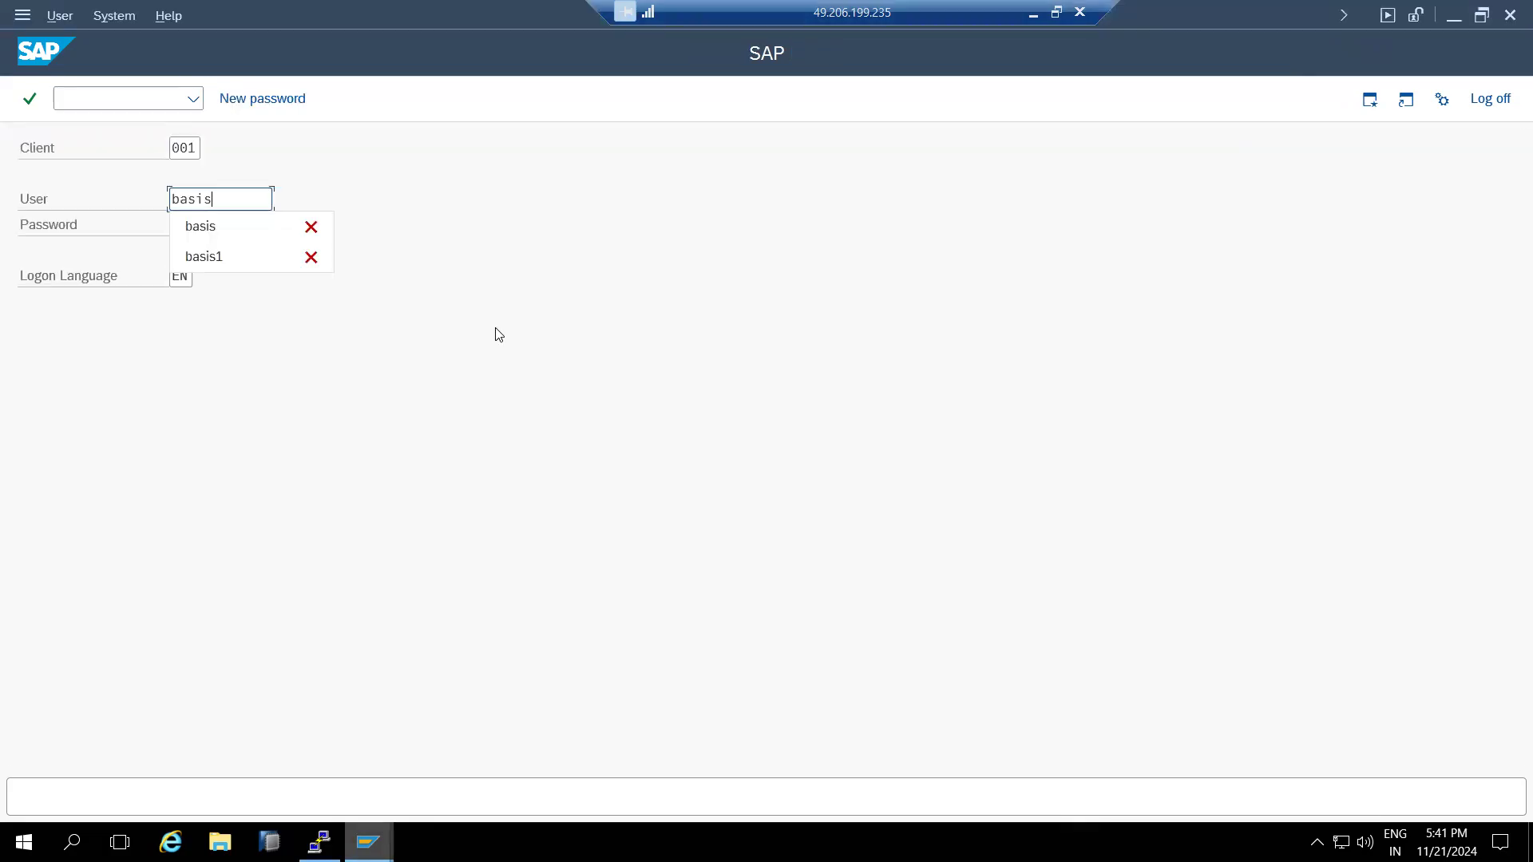
pyautogui.press('Tab')
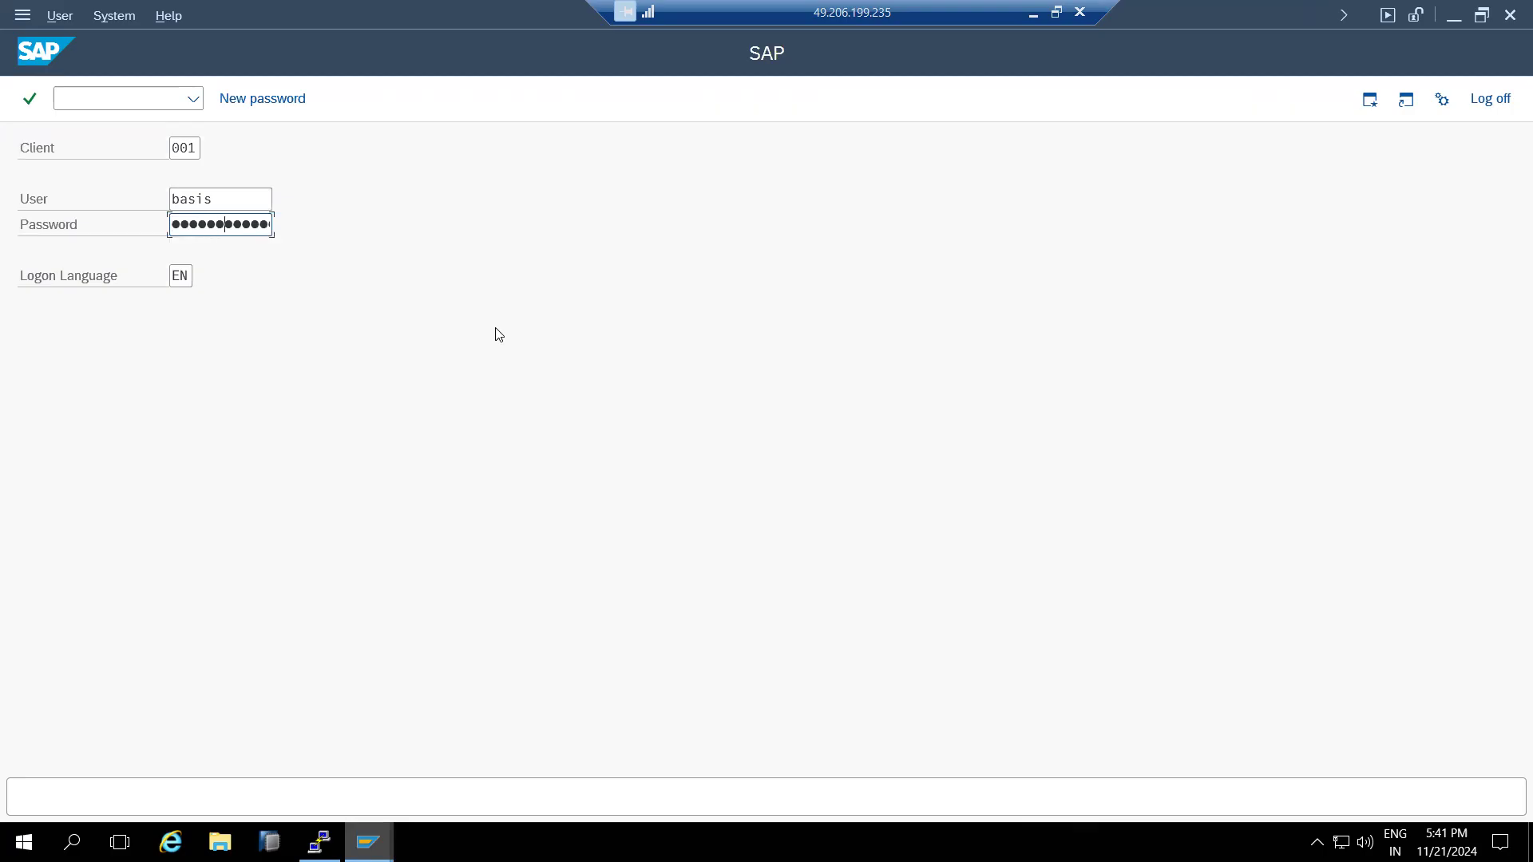
pyautogui.press('Return')
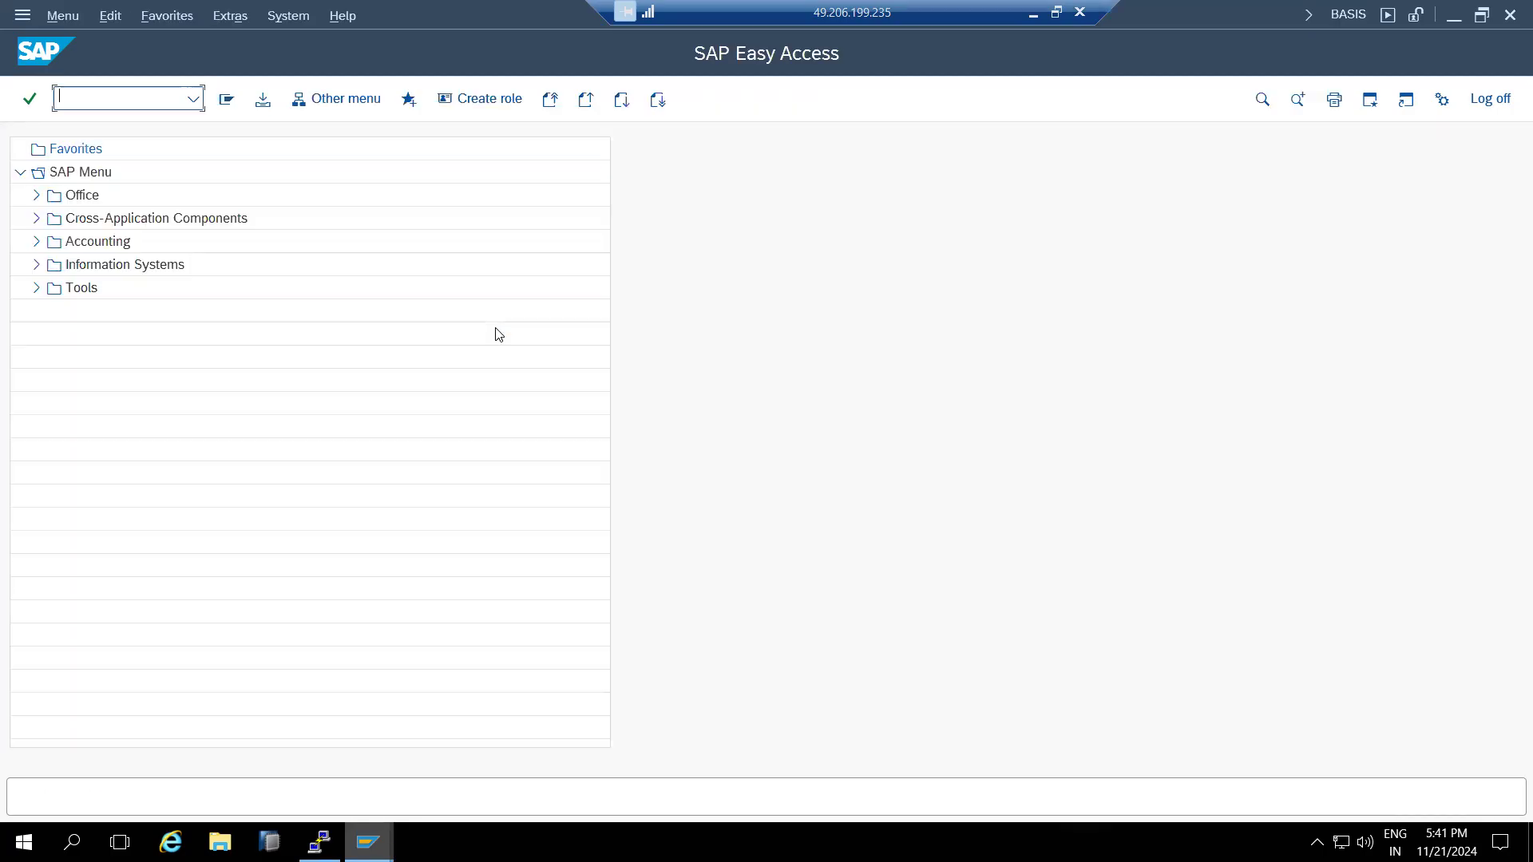
# - Check the client 001 session's System > Status details, then log off that session
pyautogui.click(291, 17)
pyautogui.click(317, 377)
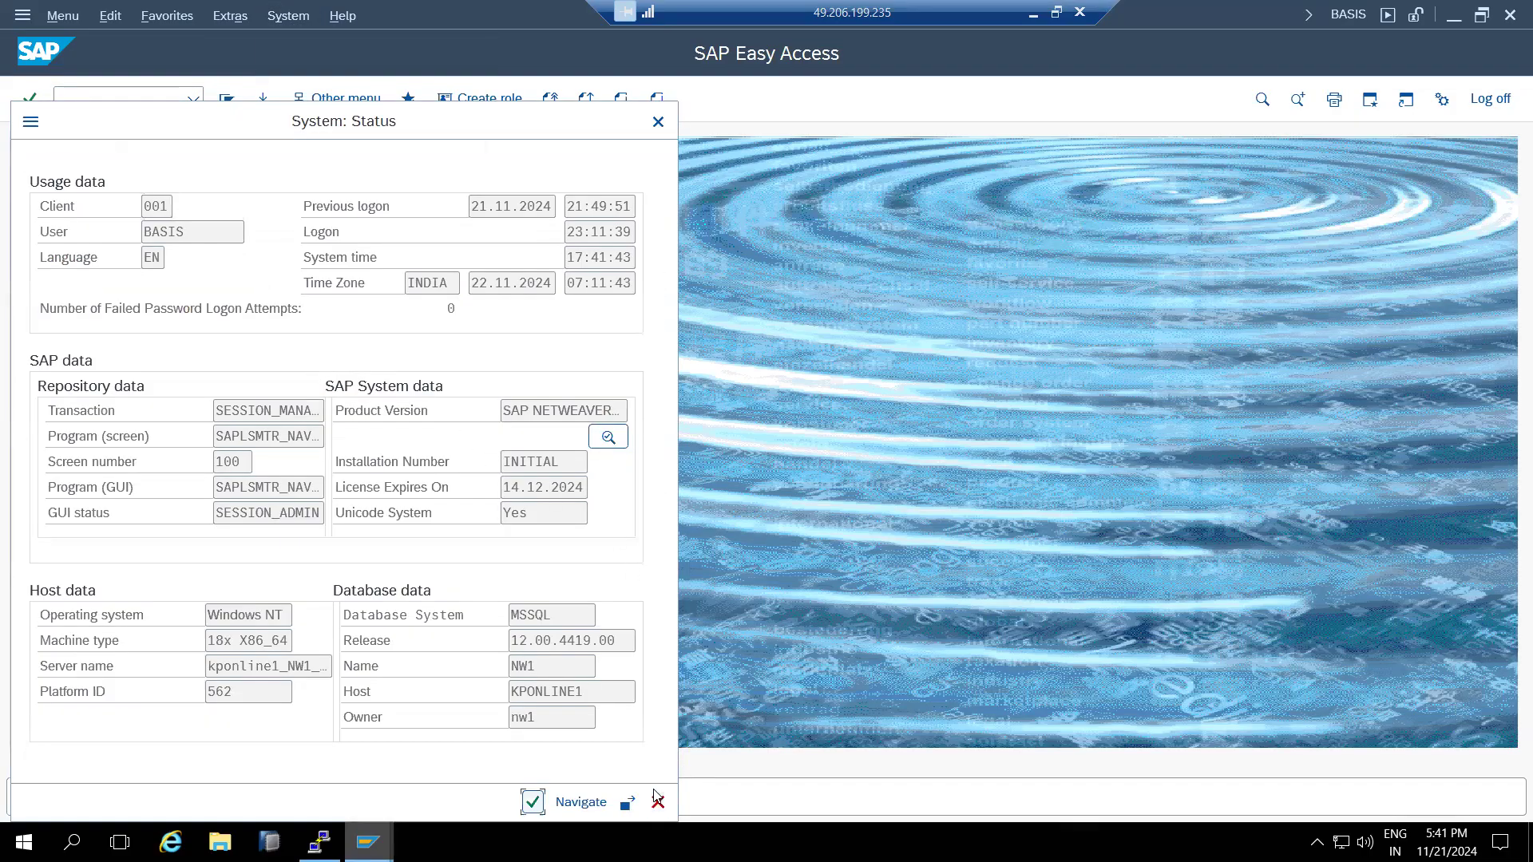
pyautogui.click(658, 803)
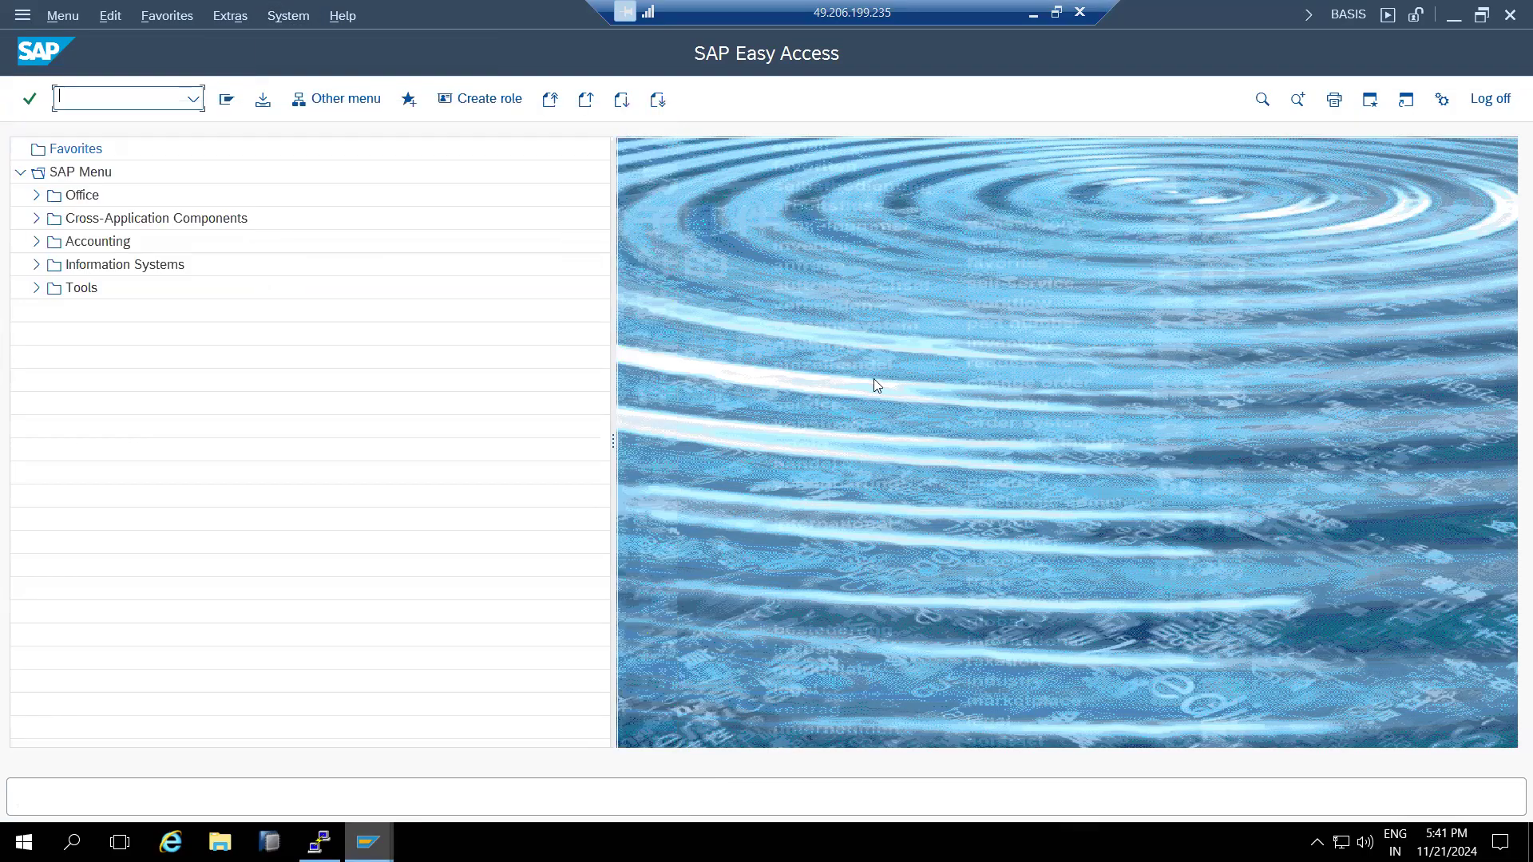
pyautogui.click(1510, 14)
pyautogui.click(232, 427)
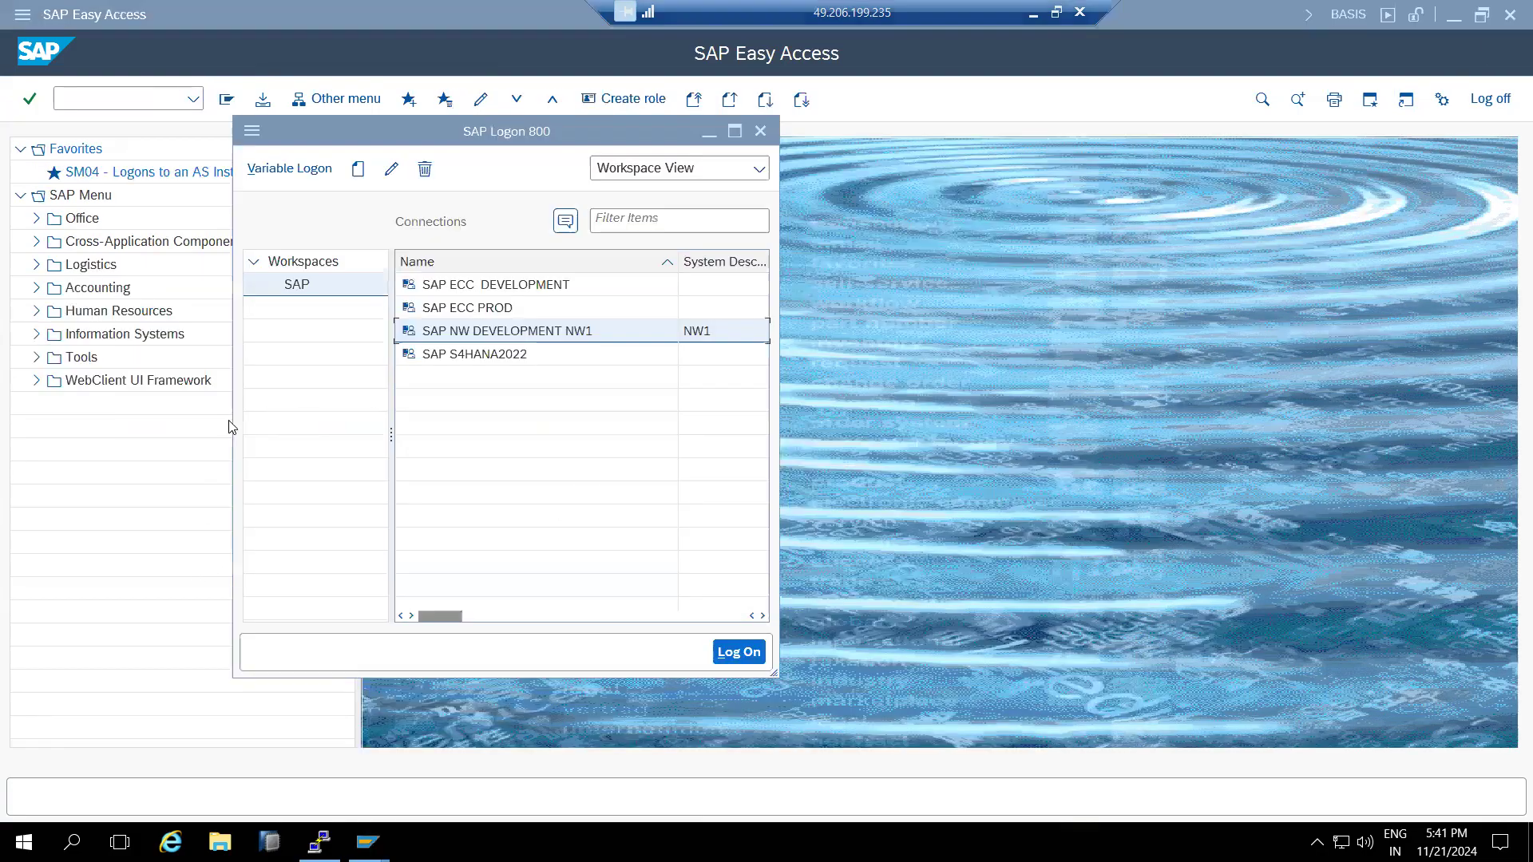
# - Return to the client 100 session and run SCC4 to list all clients
pyautogui.click(1258, 375)
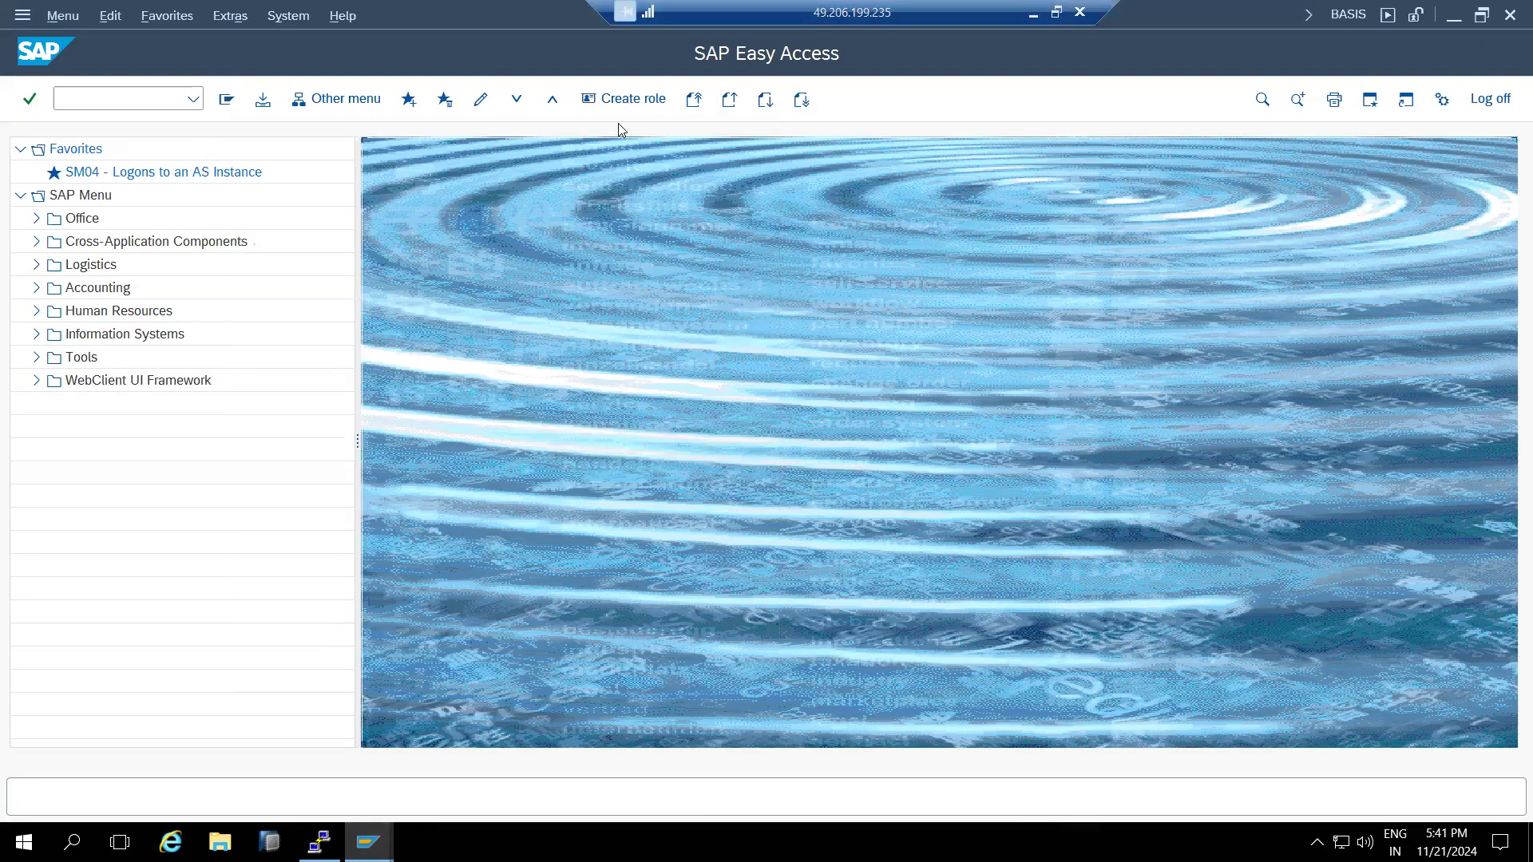
pyautogui.click(116, 100)
pyautogui.write('scc4')
pyautogui.press('Return')
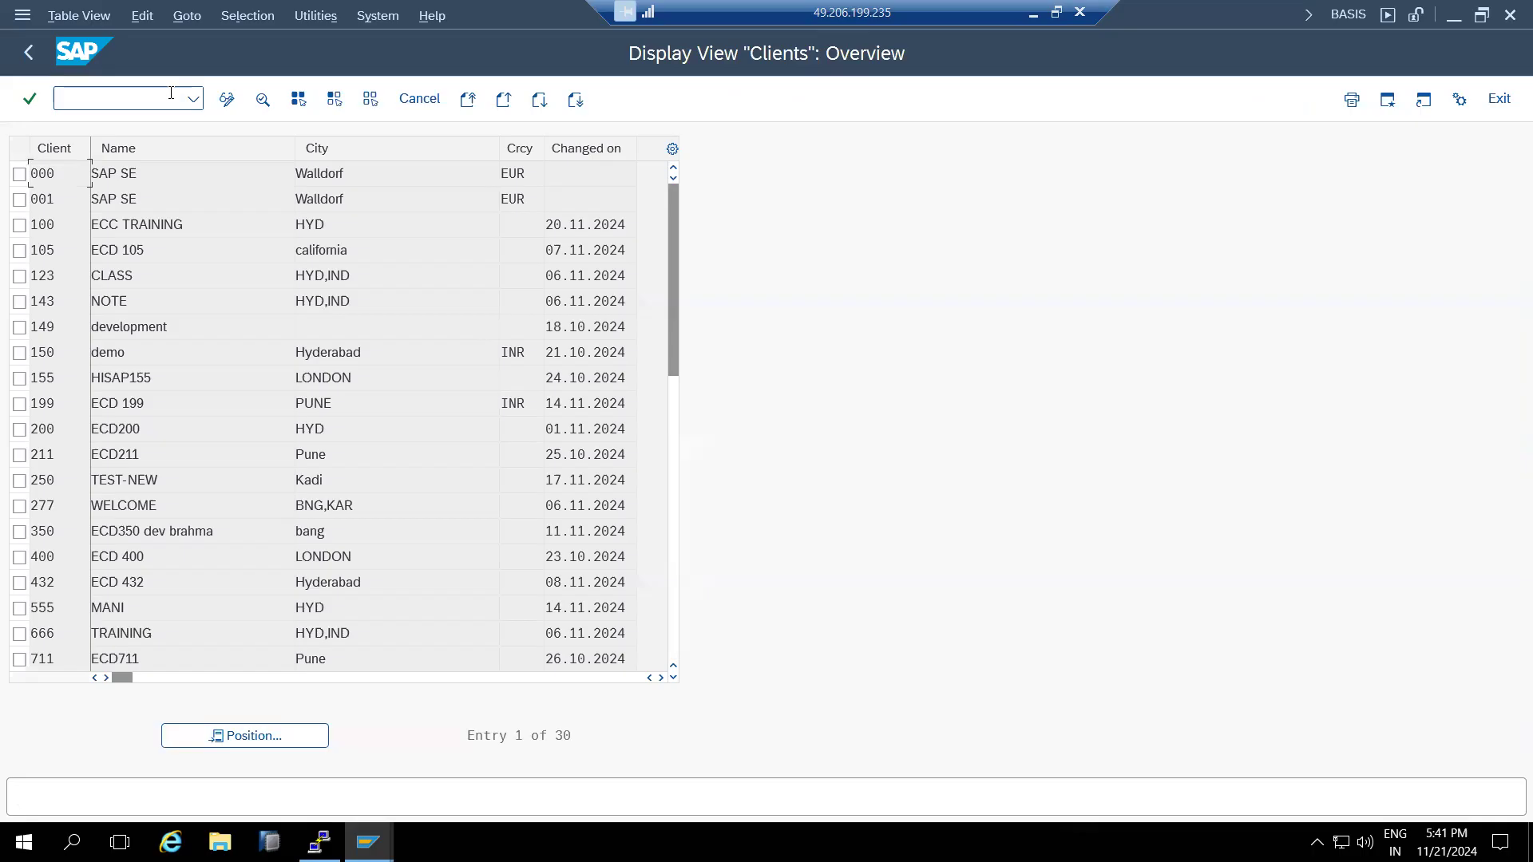
# - Switch the client list to change mode and open client 100 ECC TRAINING's details
pyautogui.click(228, 99)
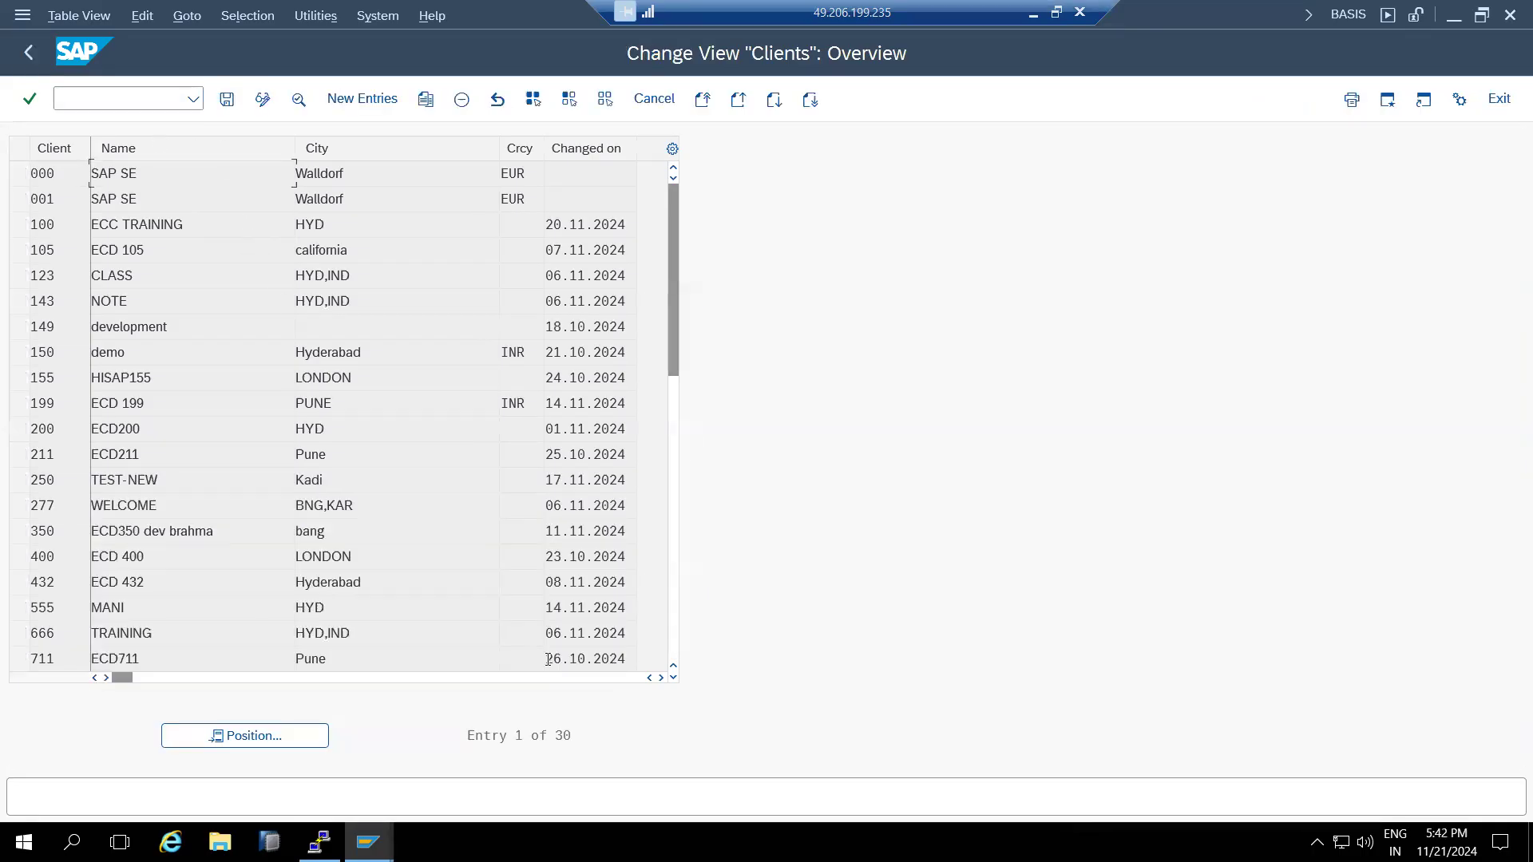
pyautogui.click(564, 668)
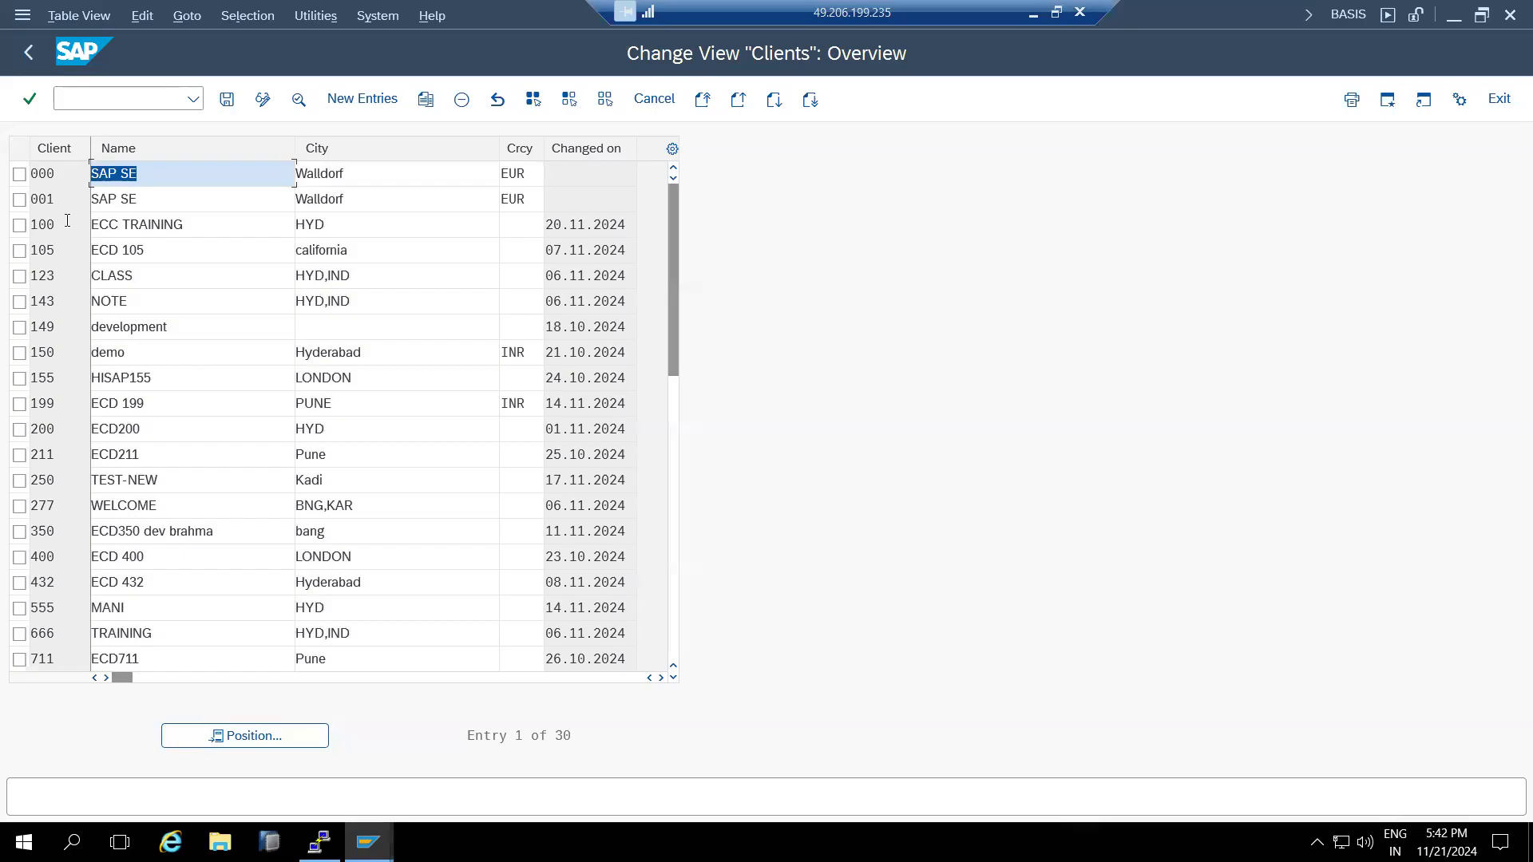
pyautogui.doubleClick(67, 222)
# - Set copy protection level 2, no changes allowed, no repository/cross-client changes, and save
pyautogui.click(112, 637)
pyautogui.click(138, 715)
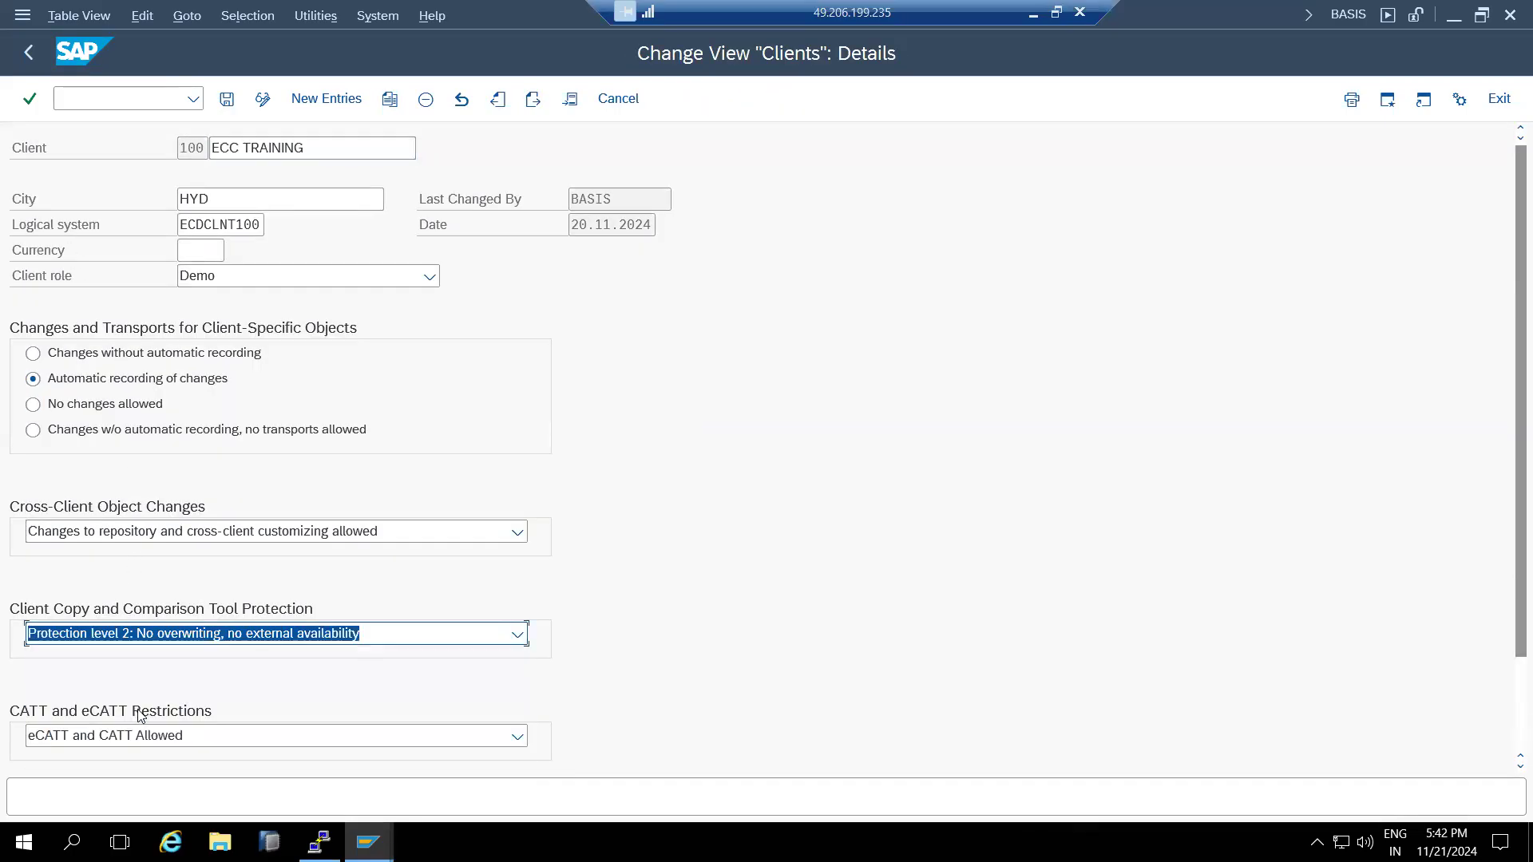
pyautogui.click(33, 404)
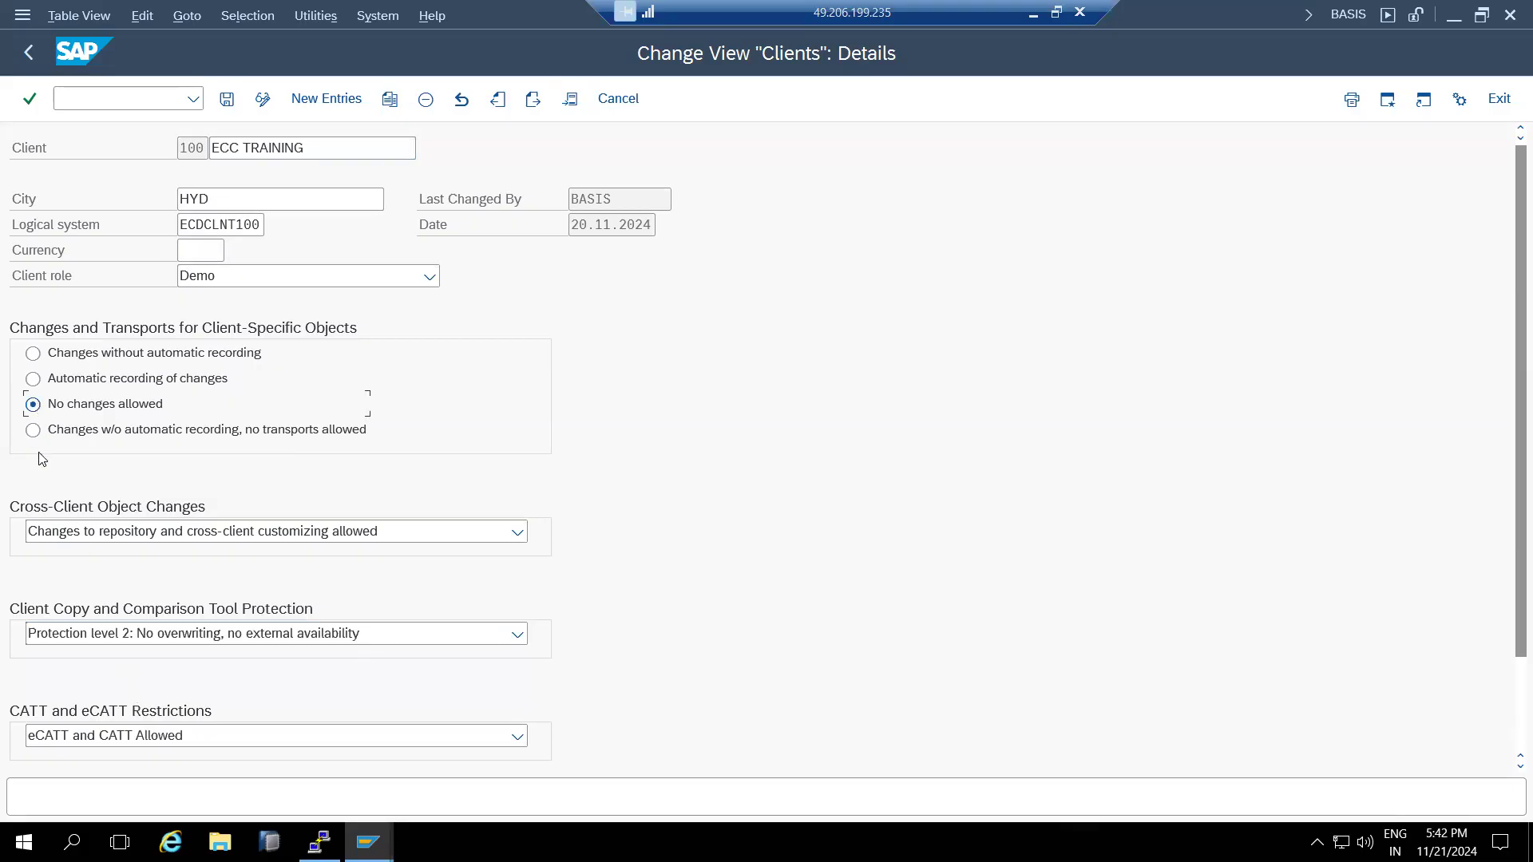
pyautogui.click(63, 531)
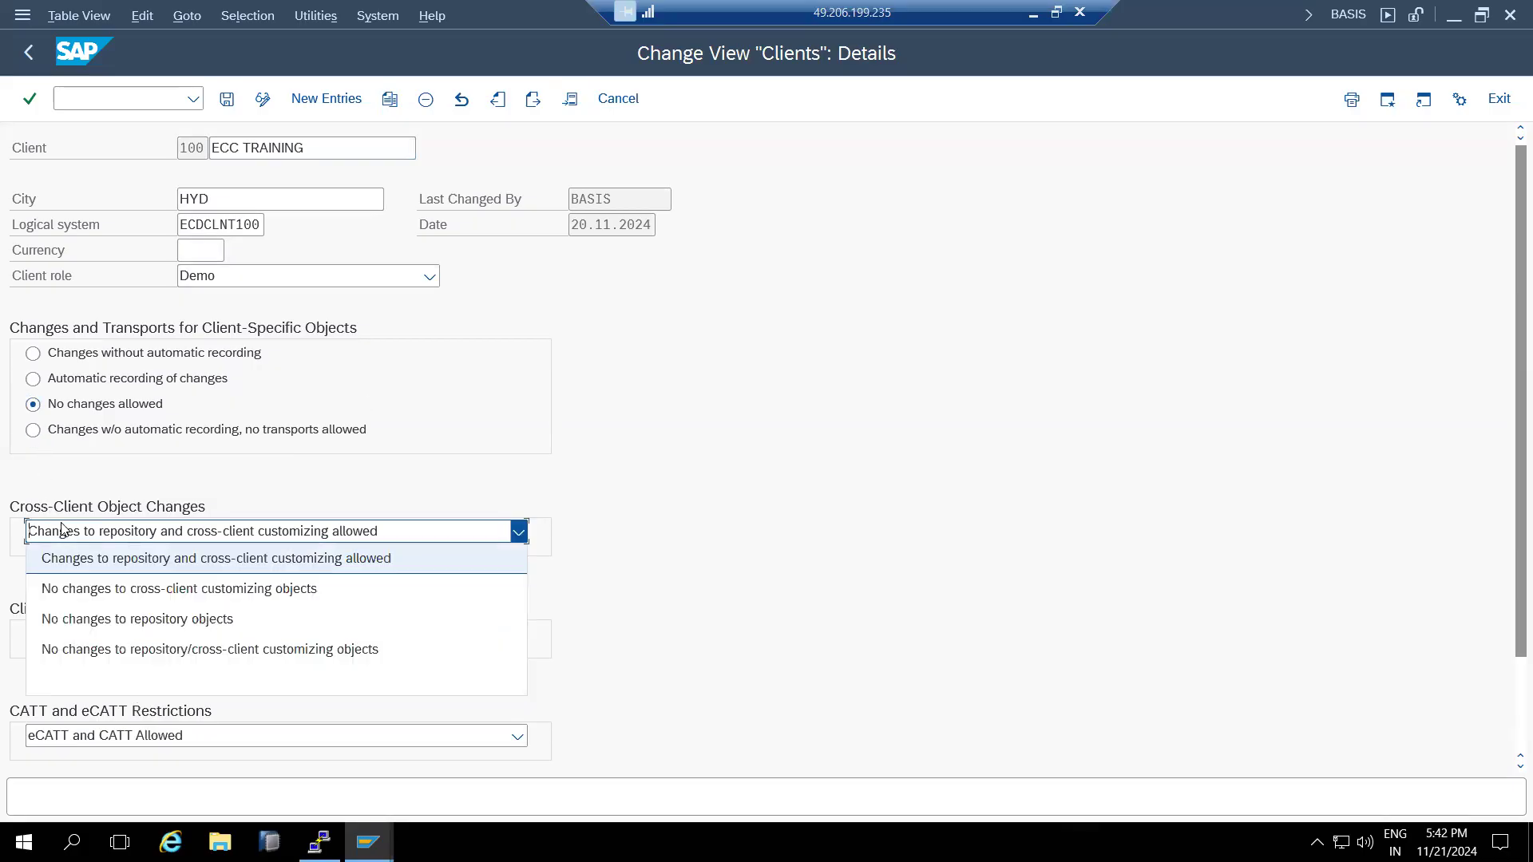
pyautogui.click(76, 649)
pyautogui.click(228, 100)
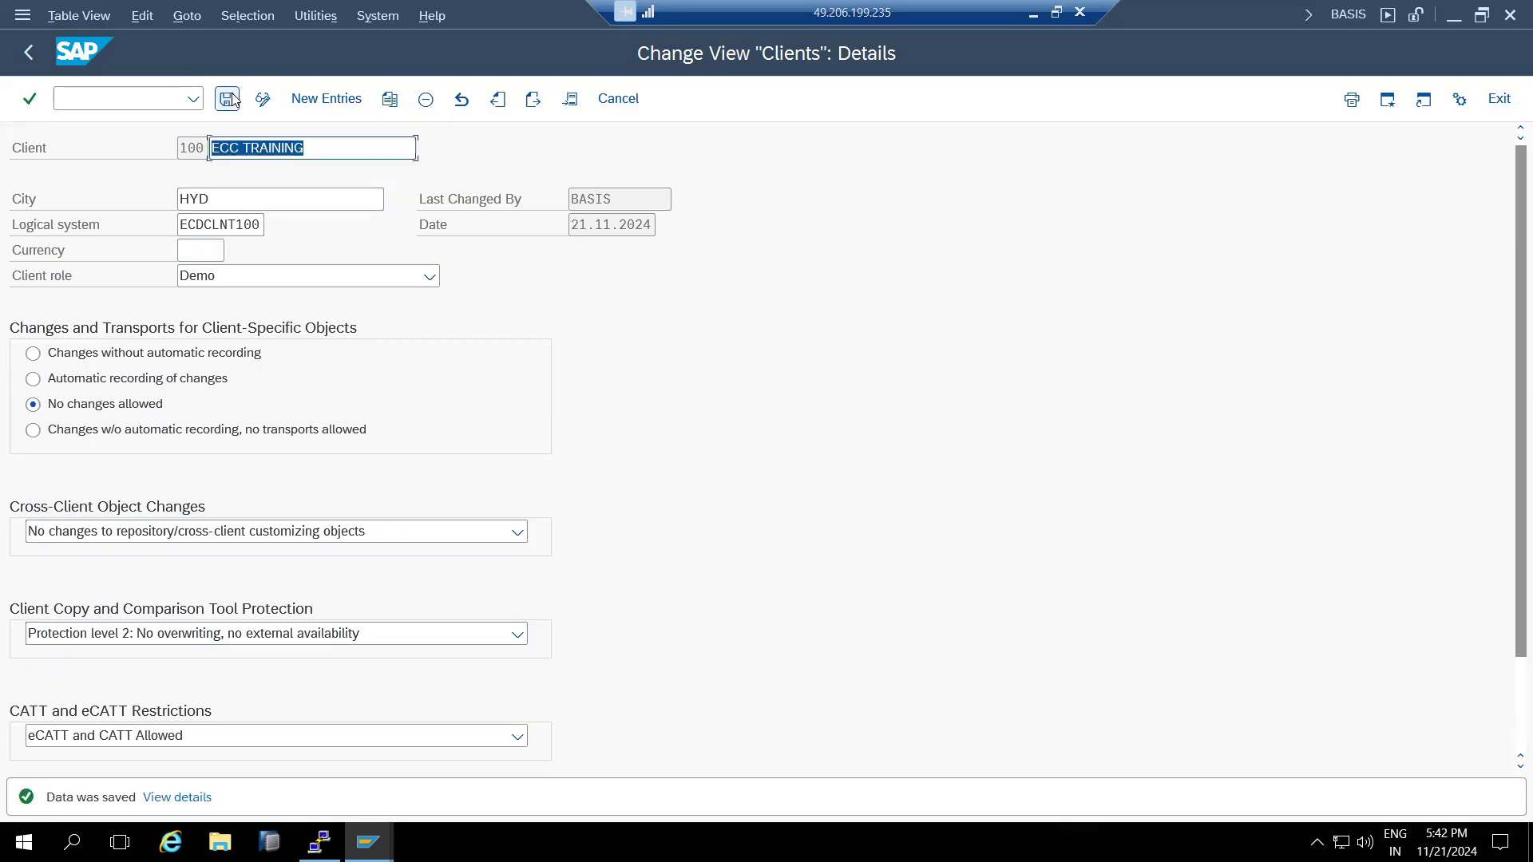
pyautogui.click(228, 100)
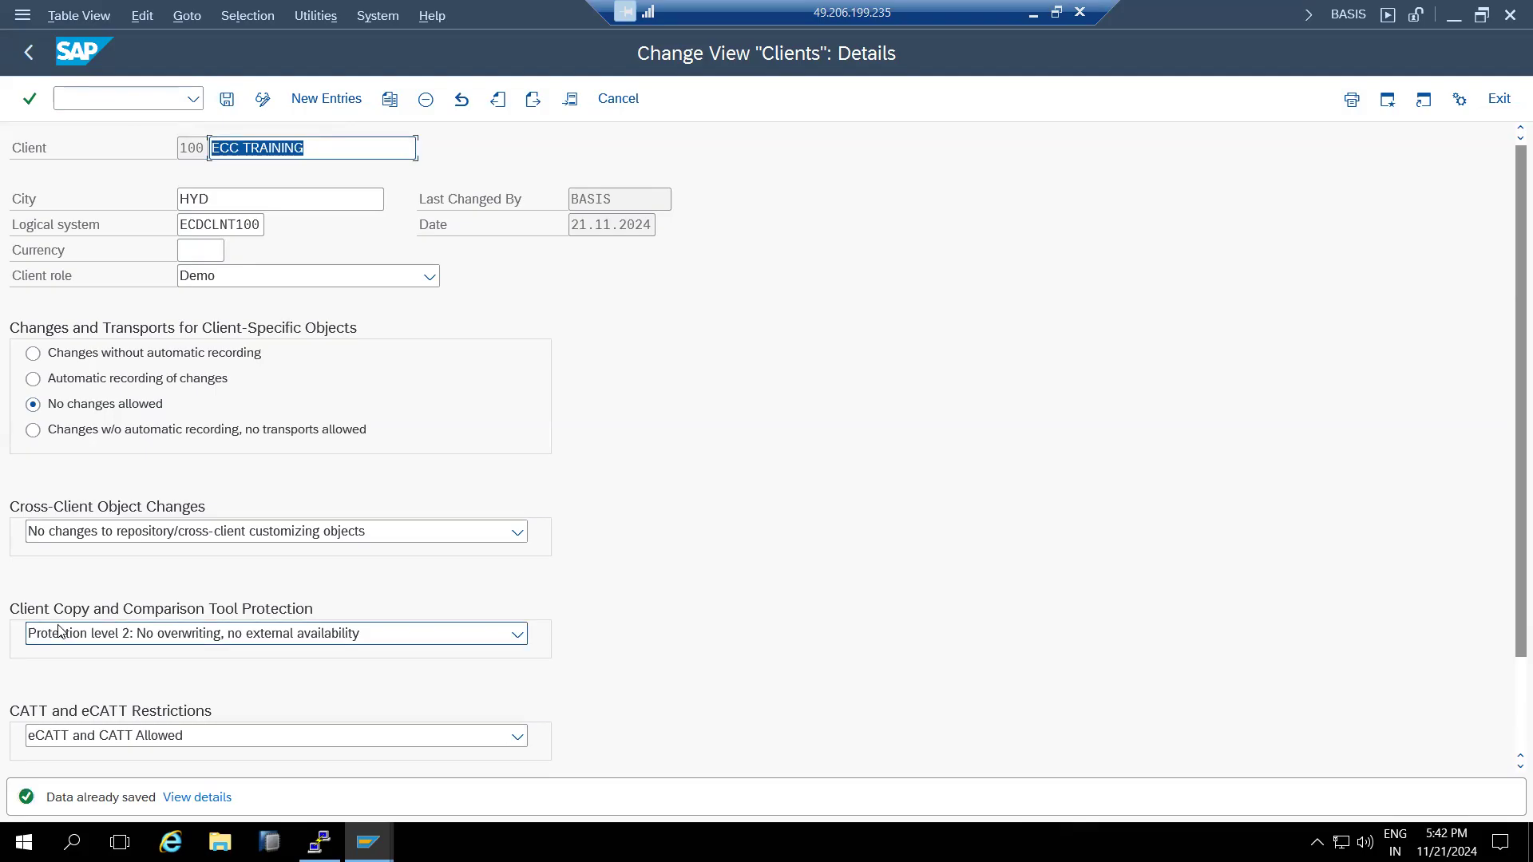
pyautogui.click(29, 51)
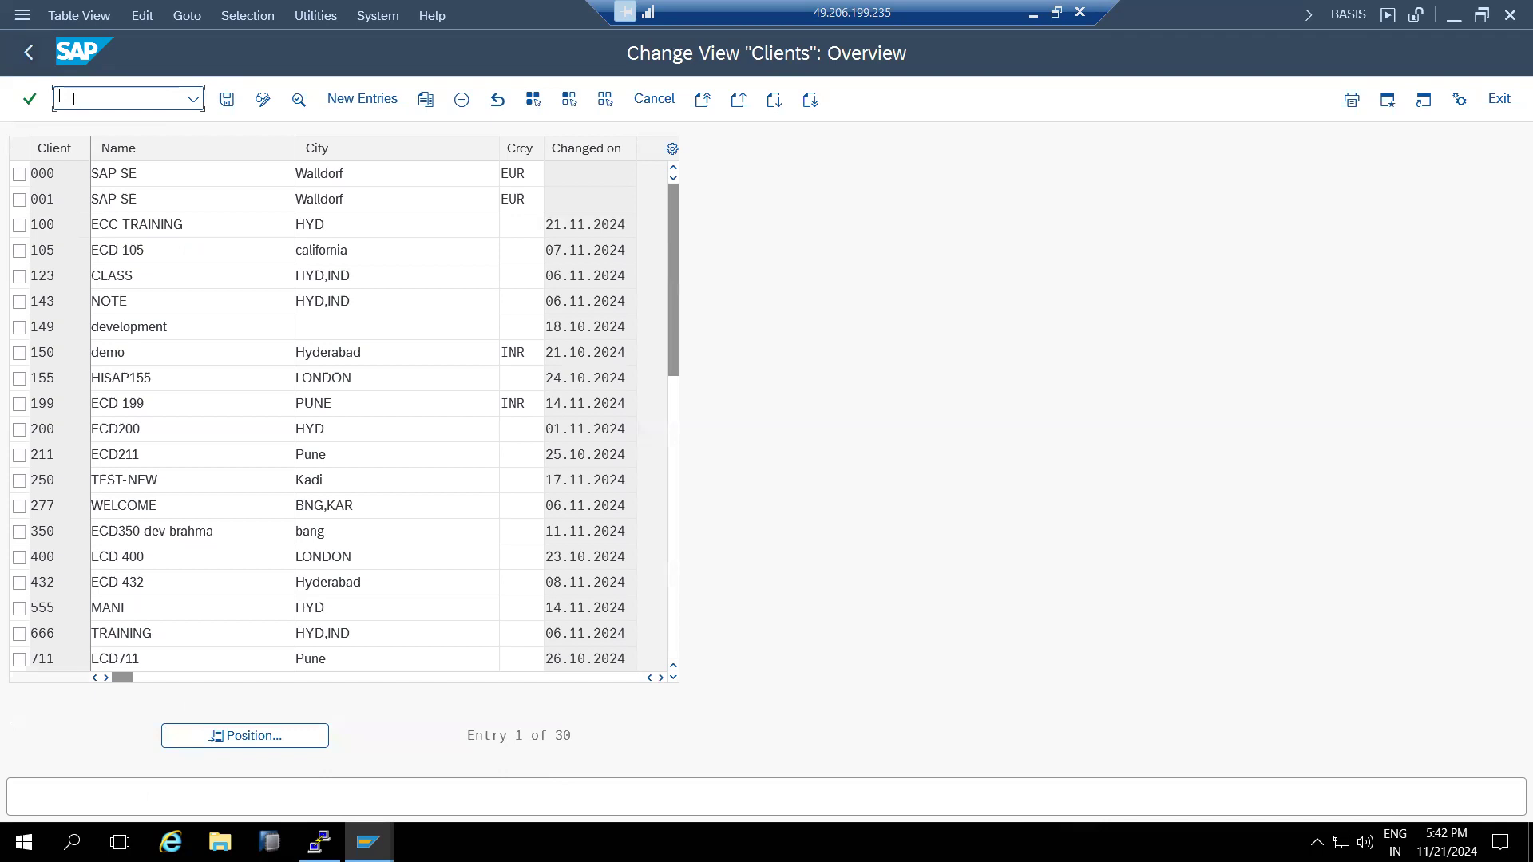
pyautogui.write('l')
pyautogui.press('Return')
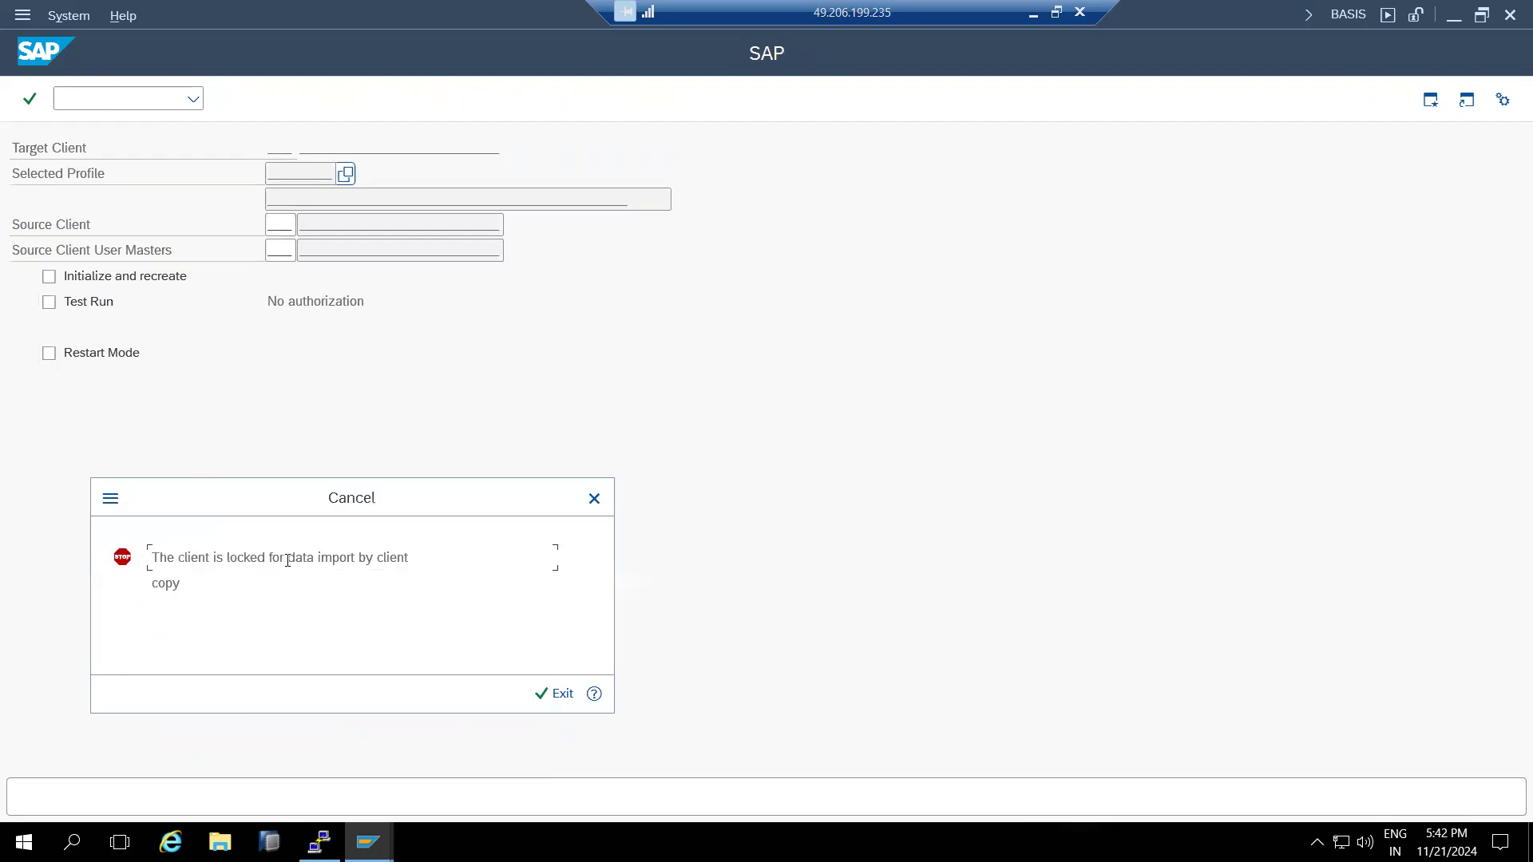
pyautogui.moveTo(307, 561); pyautogui.dragTo(328, 615)
pyautogui.click(553, 694)
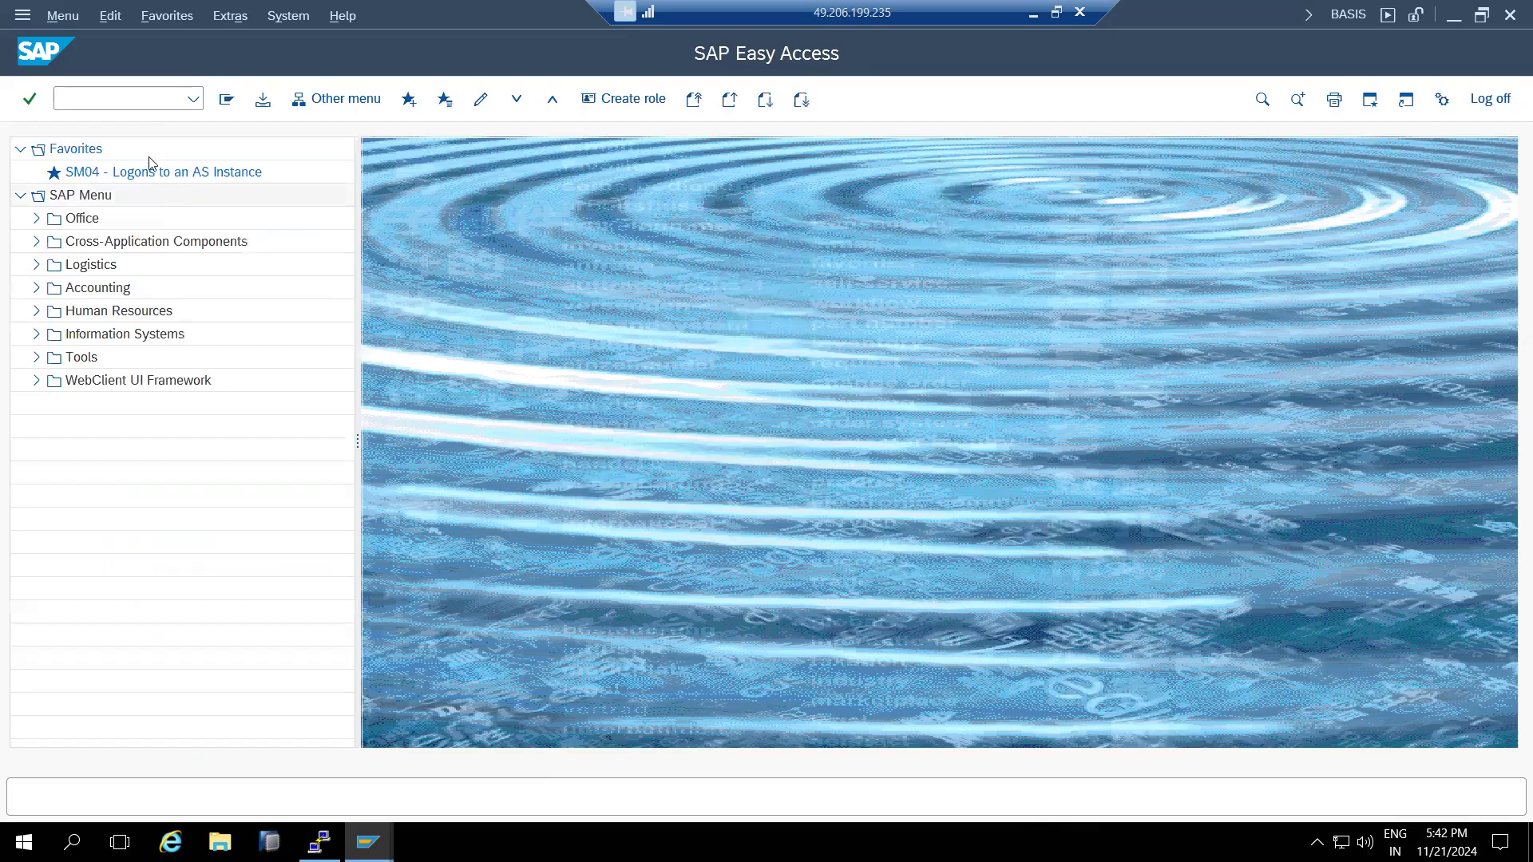
pyautogui.click(114, 102)
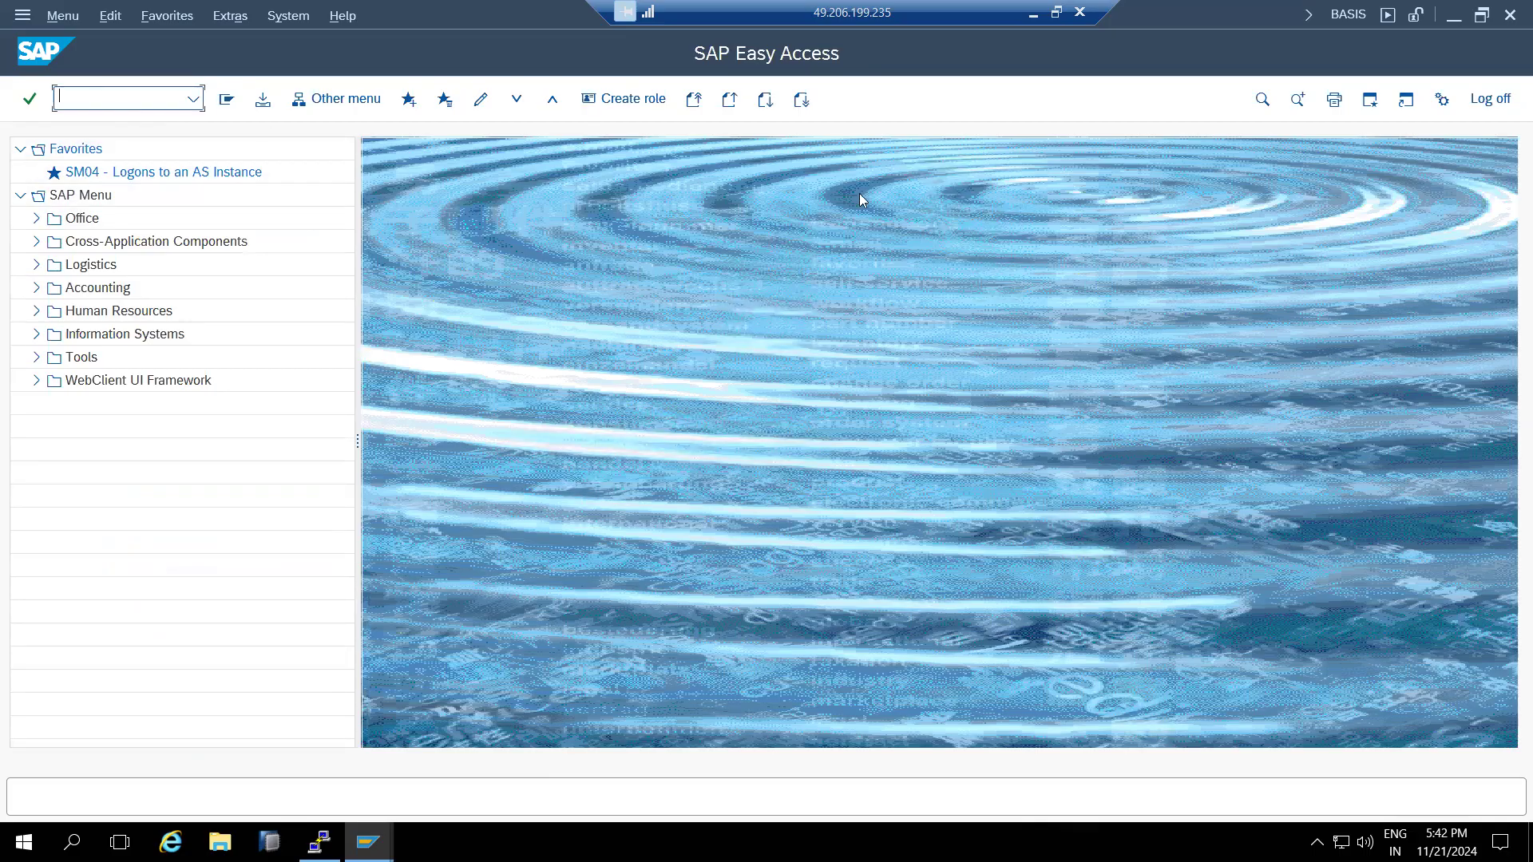
pyautogui.click(1349, 17)
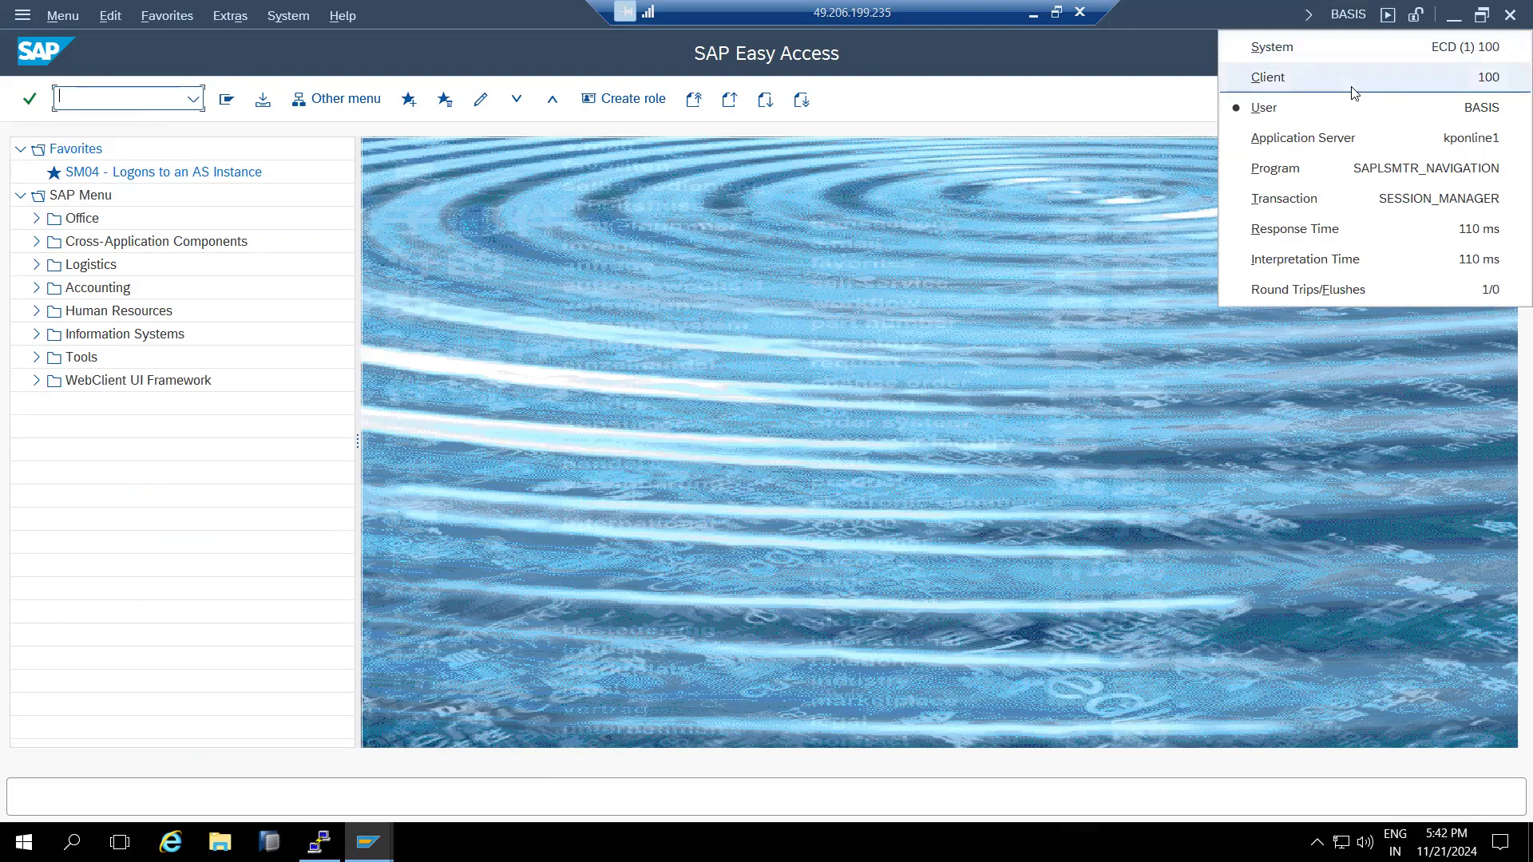
pyautogui.click(658, 380)
pyautogui.click(105, 104)
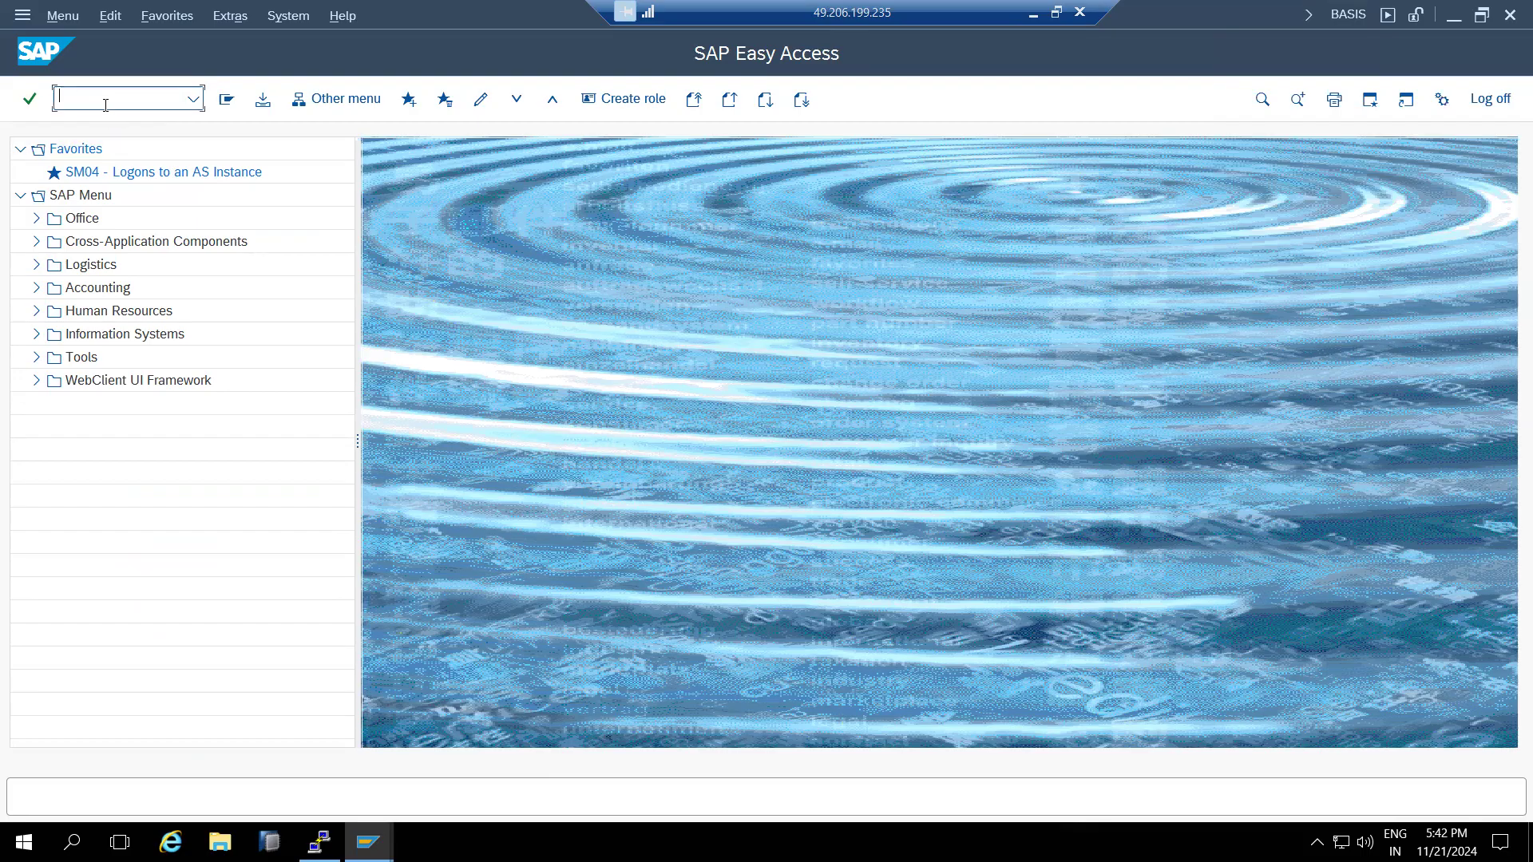
pyautogui.write('scc4')
pyautogui.press('Return')
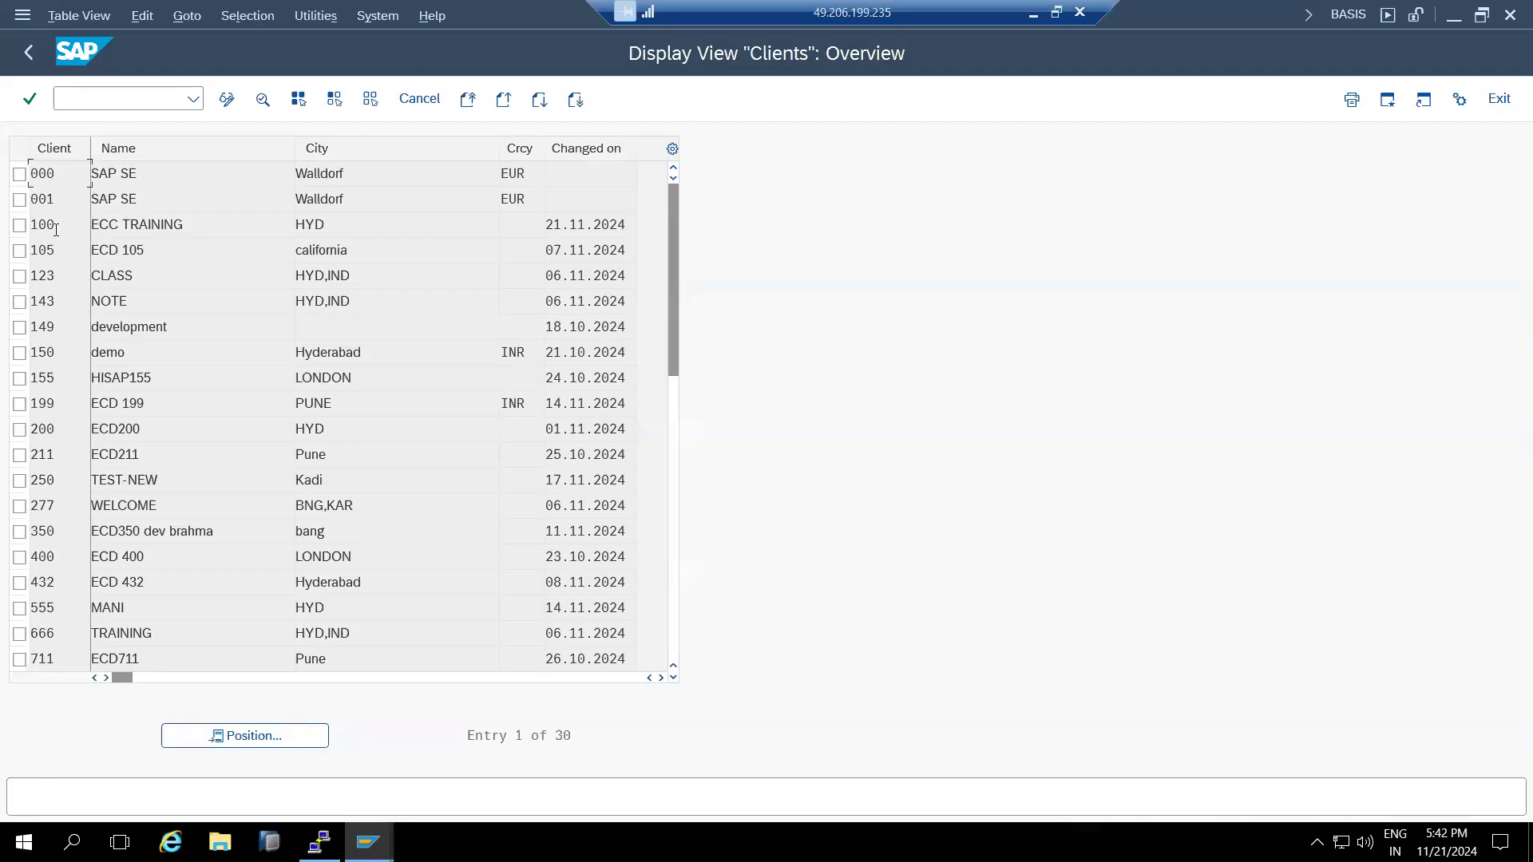
pyautogui.doubleClick(56, 230)
pyautogui.click(105, 635)
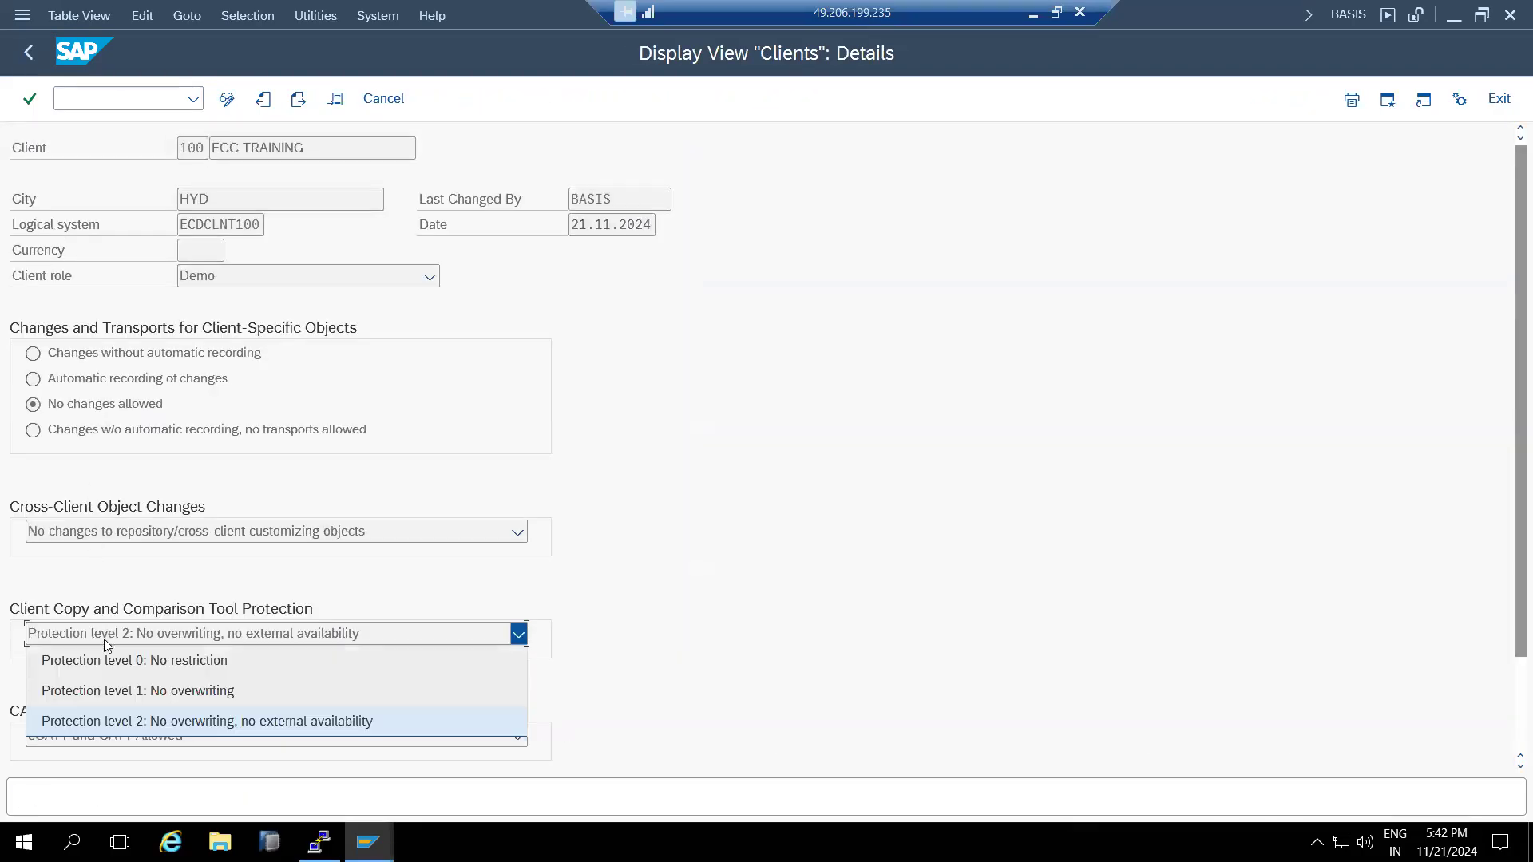
pyautogui.click(107, 671)
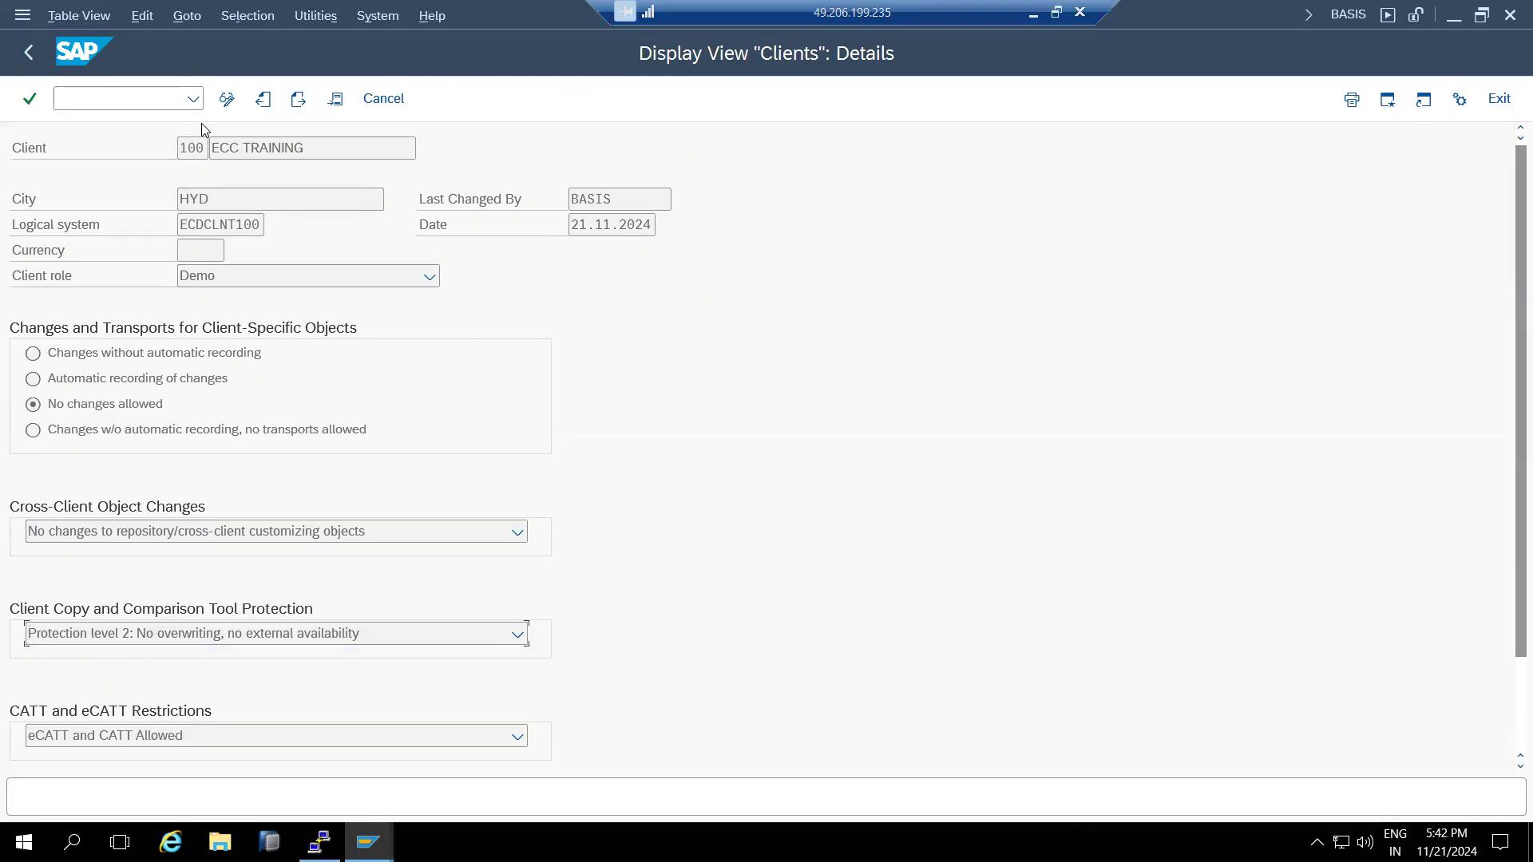
pyautogui.click(383, 99)
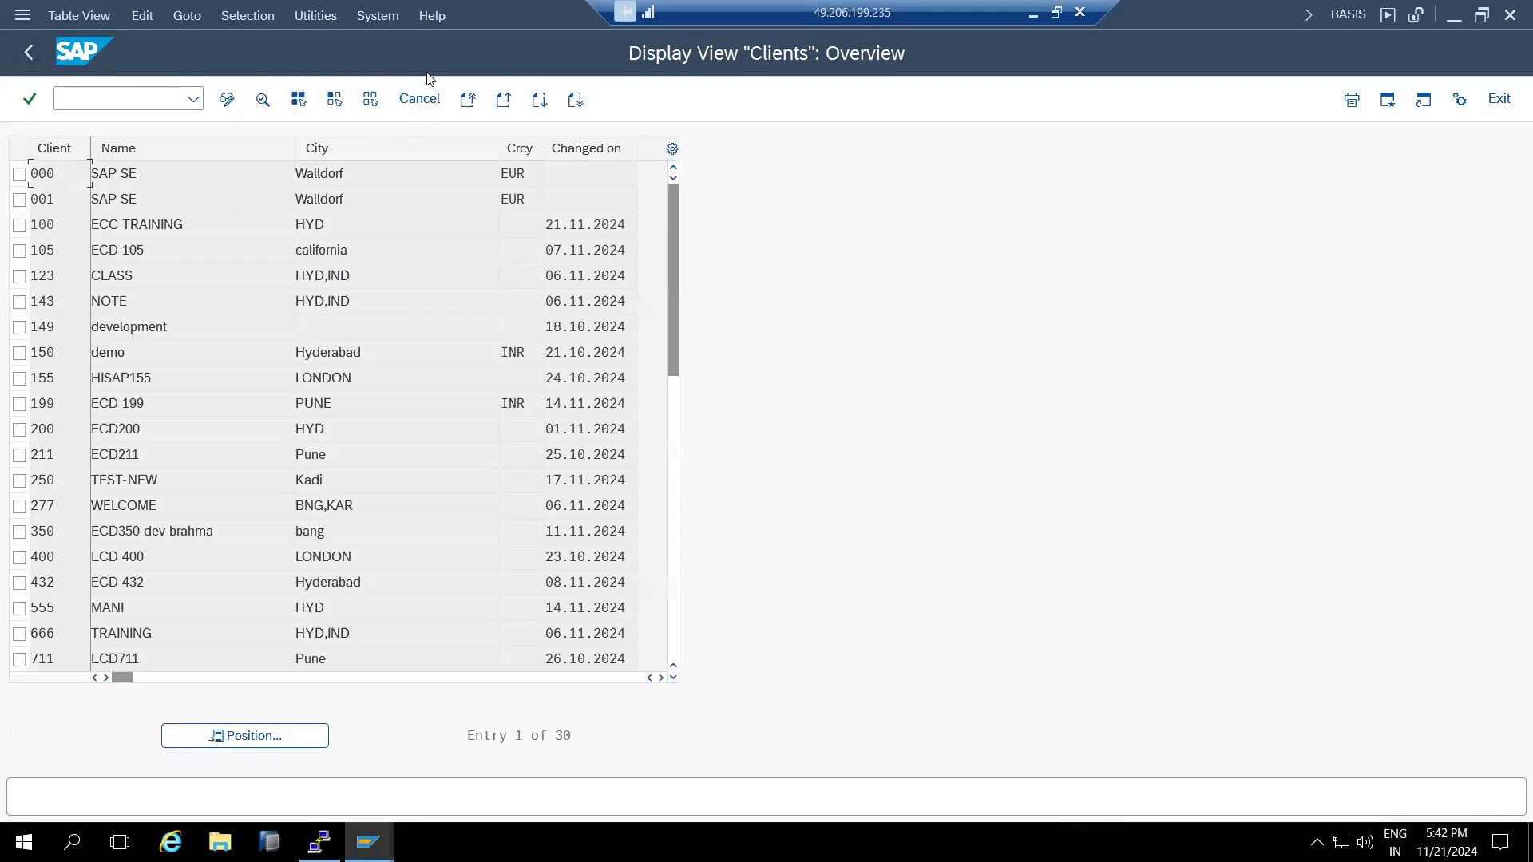
pyautogui.click(419, 98)
pyautogui.click(85, 93)
pyautogui.write('st22')
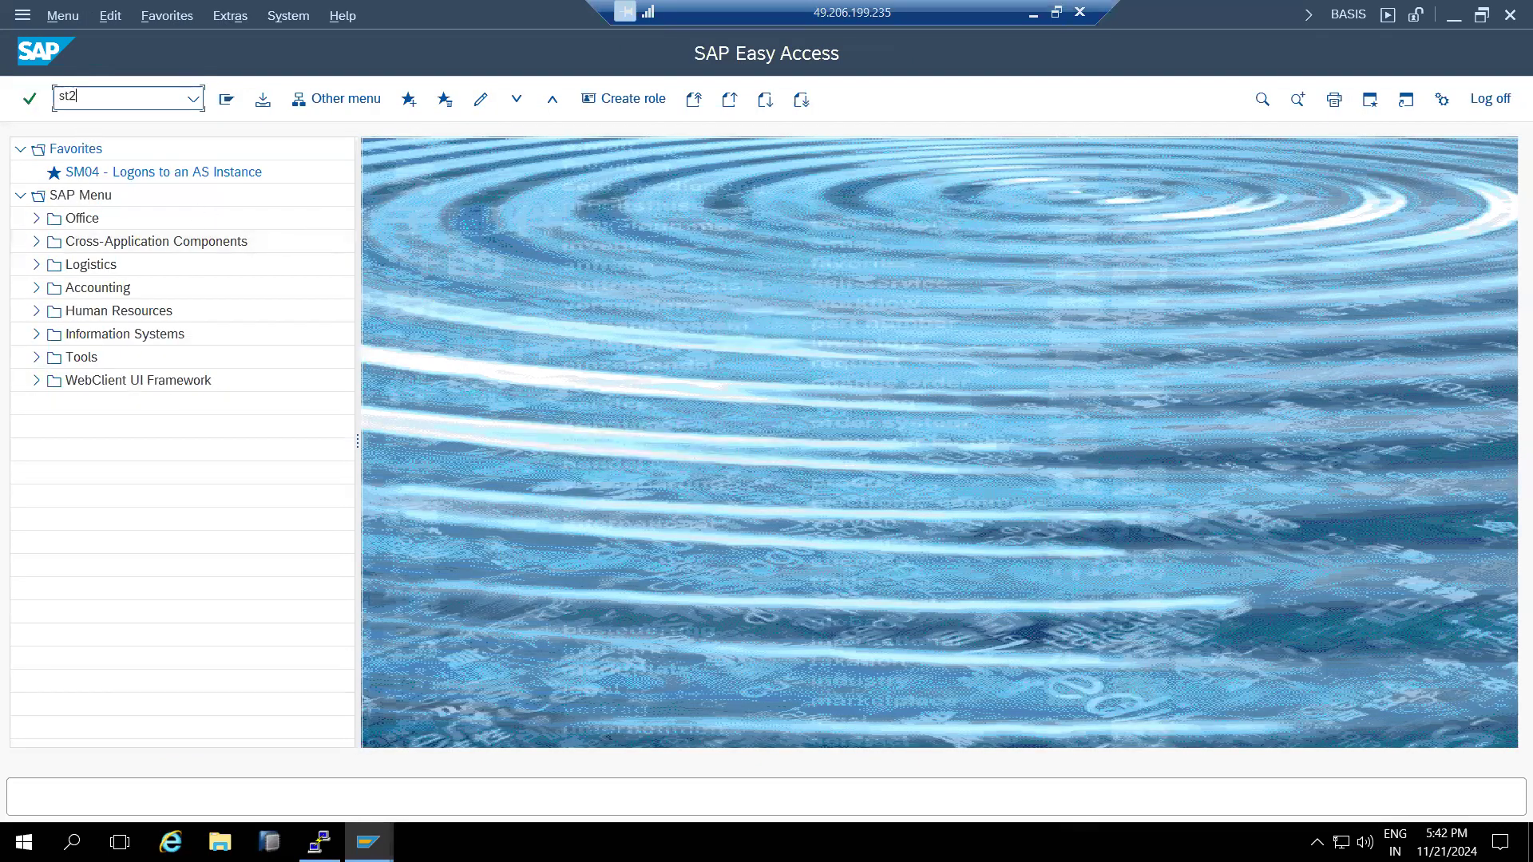
# - Run ST22 to confirm 0 runtime errors today and yesterday, then minimize the remote session
pyautogui.press('Return')
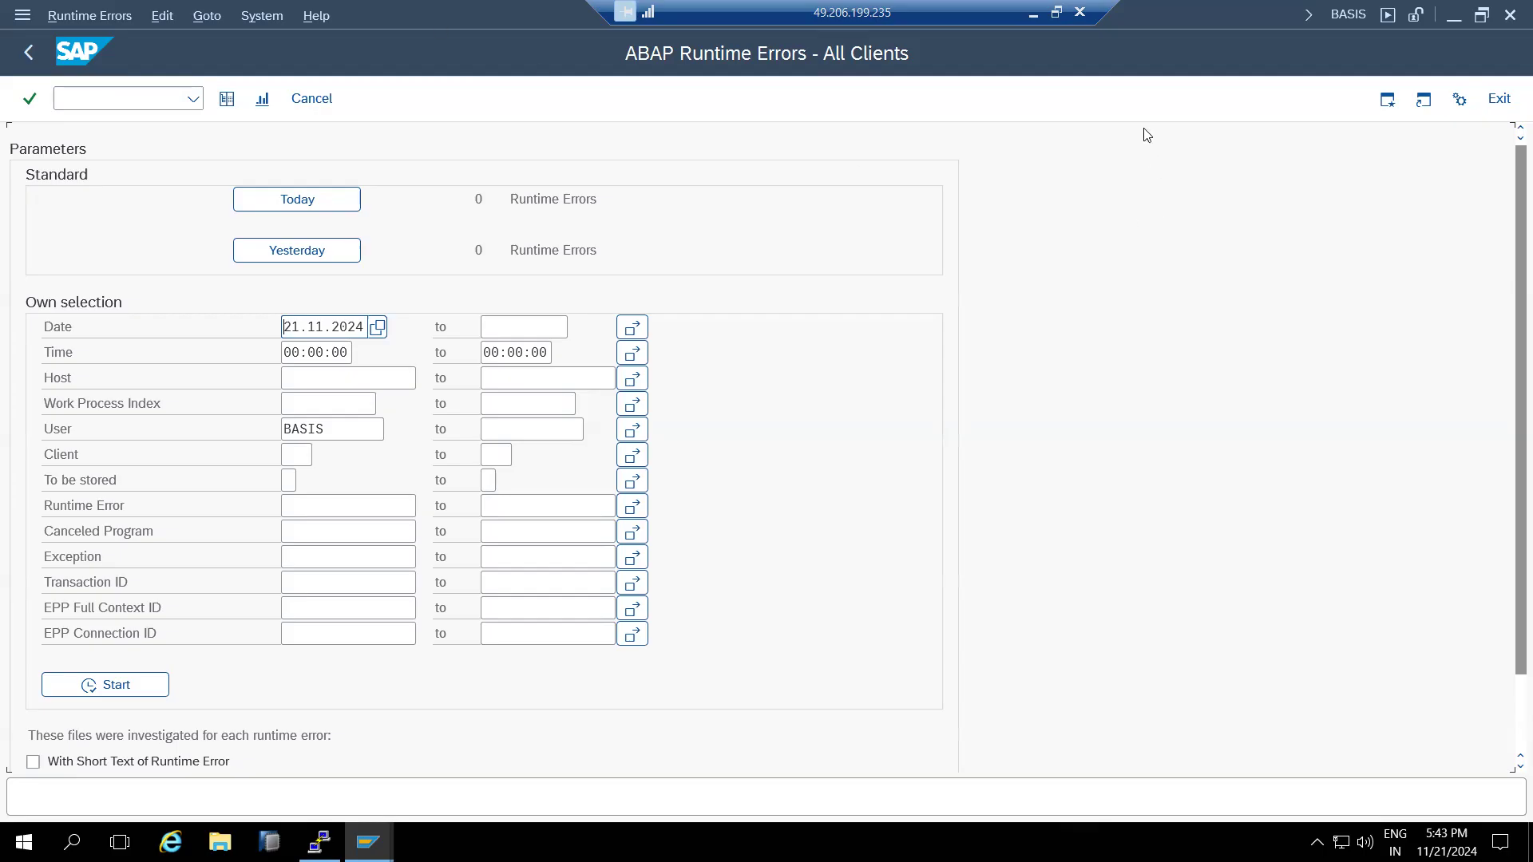
pyautogui.click(1032, 13)
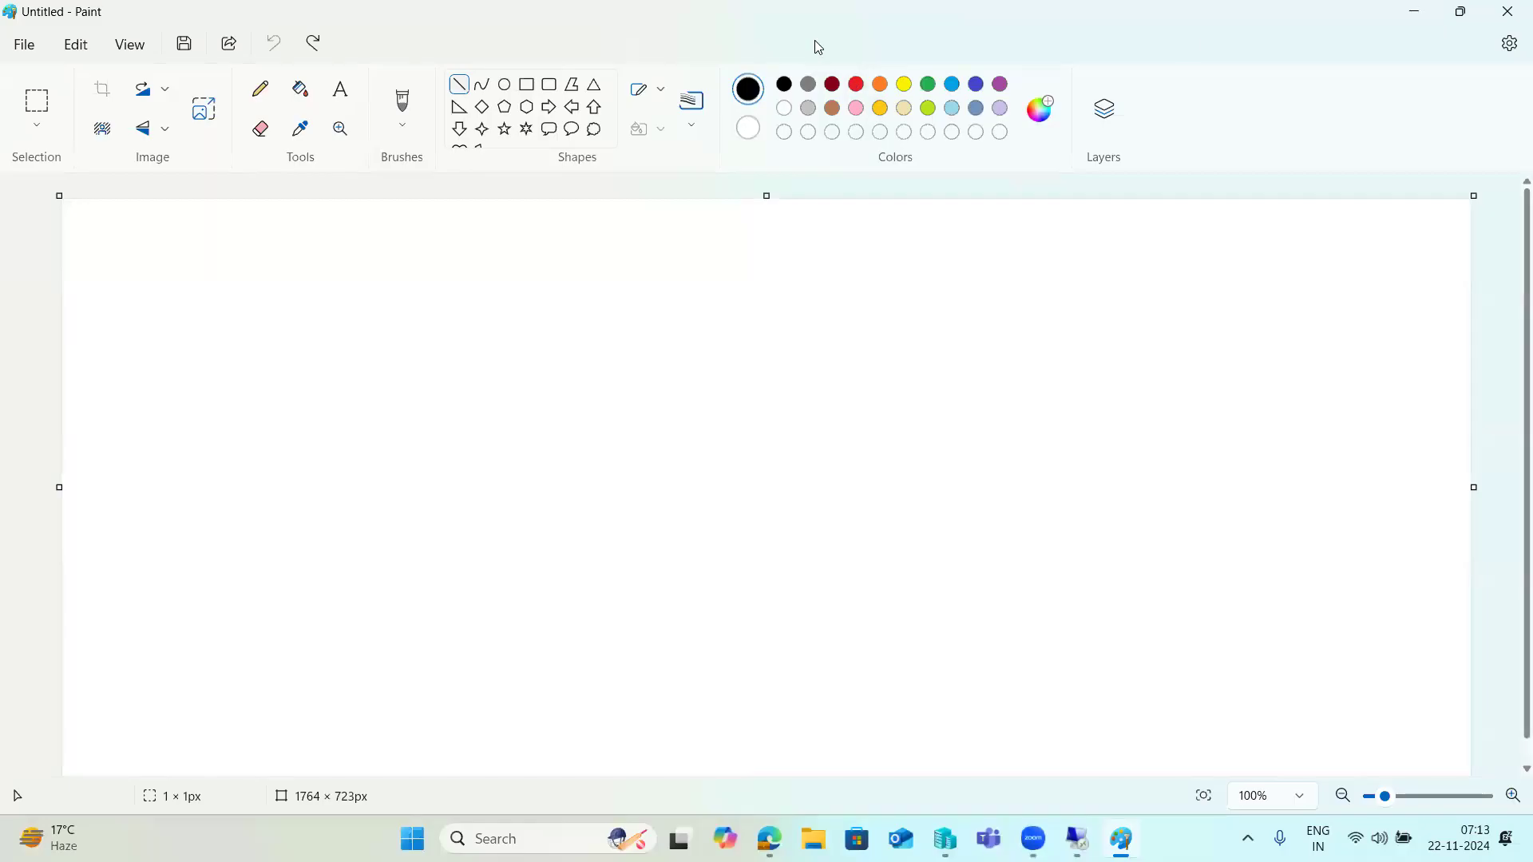